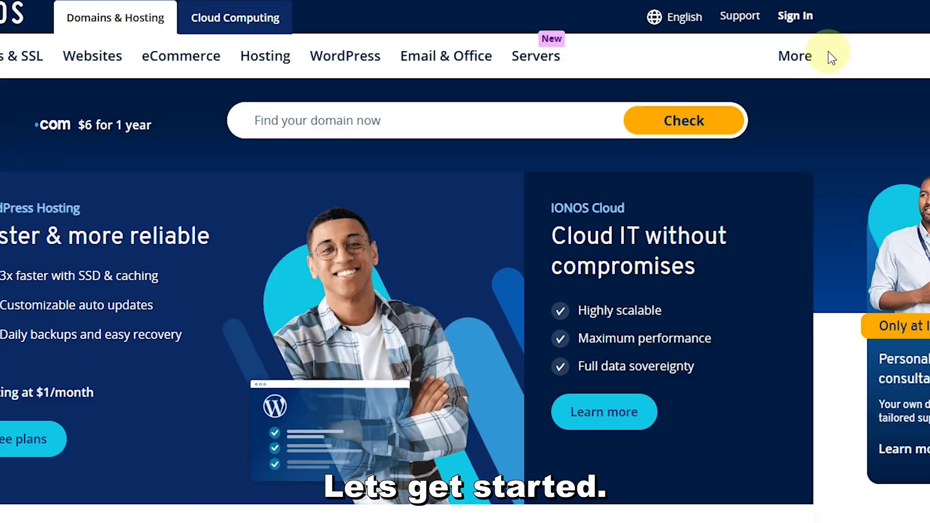
Sign in to the IONOS account and open the Websites & Stores overview.
click(795, 16)
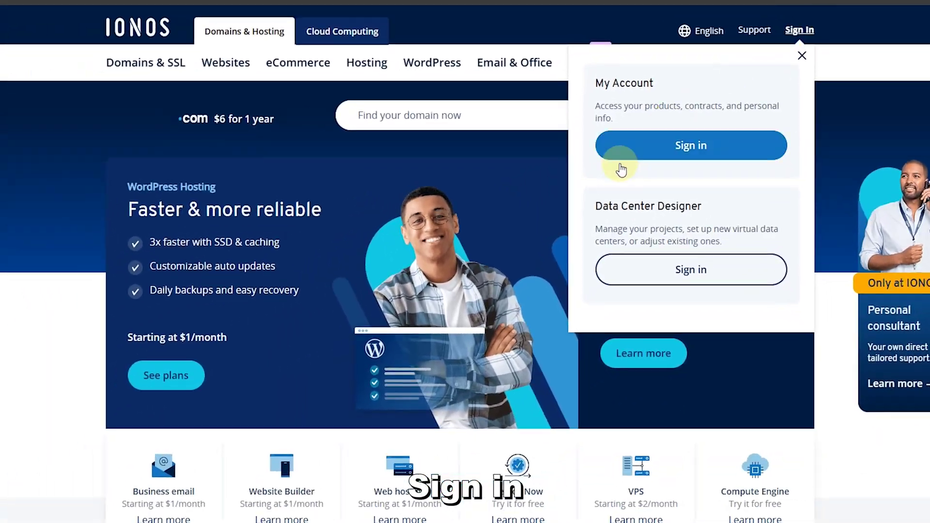
click(634, 161)
click(382, 258)
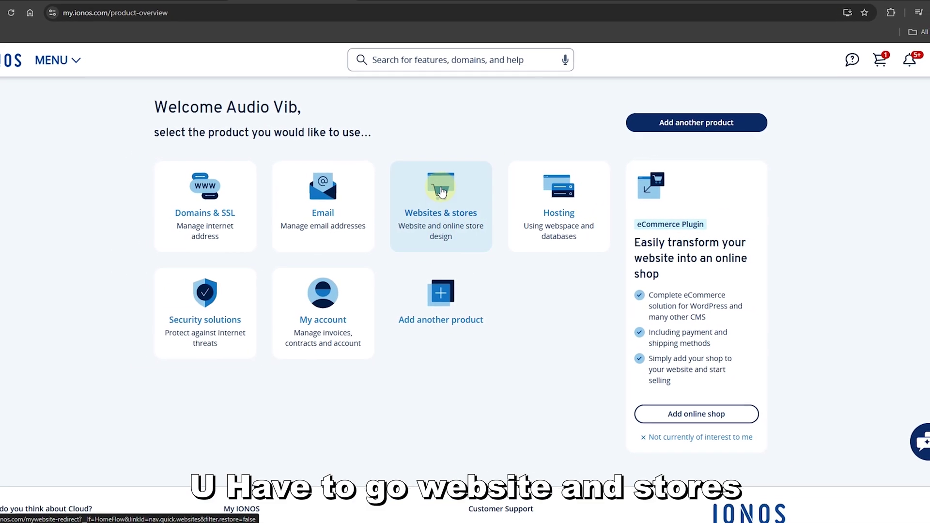
click(441, 192)
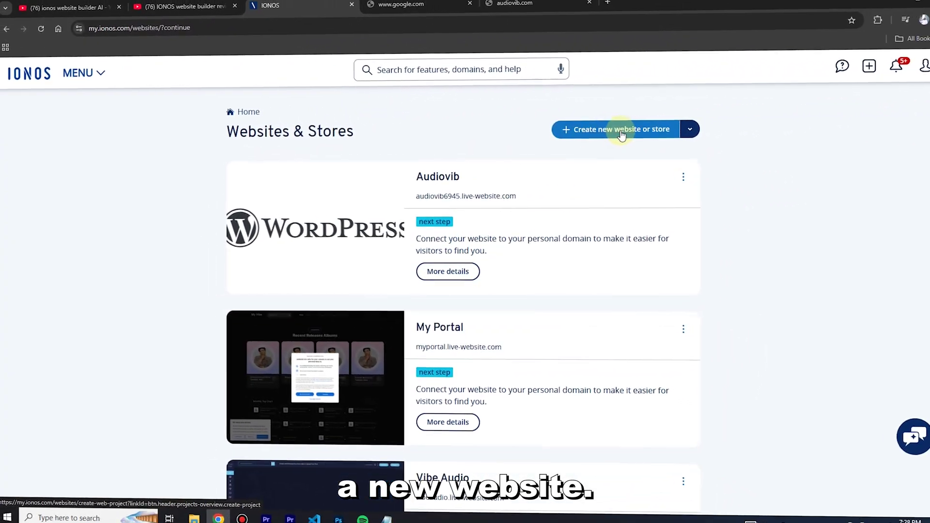
Start a new website project and set the Plus plan to Website without store.
click(621, 130)
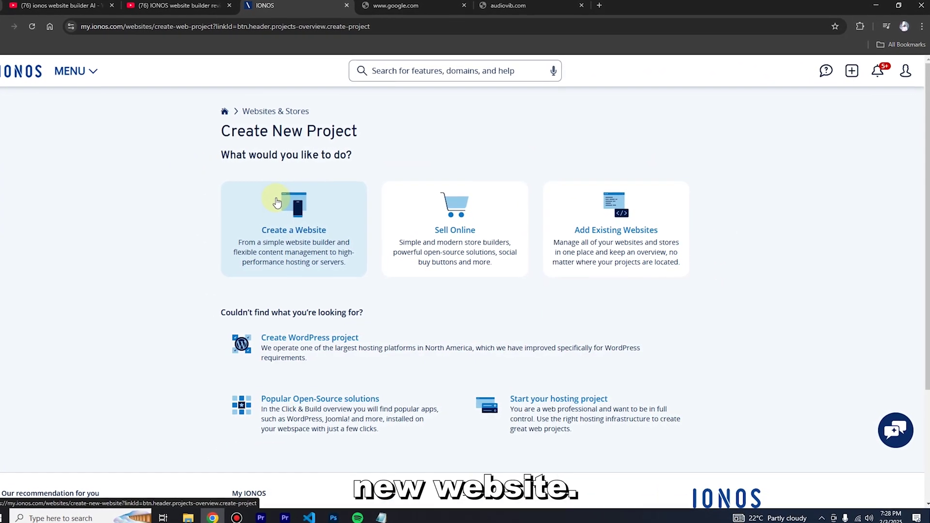
click(278, 207)
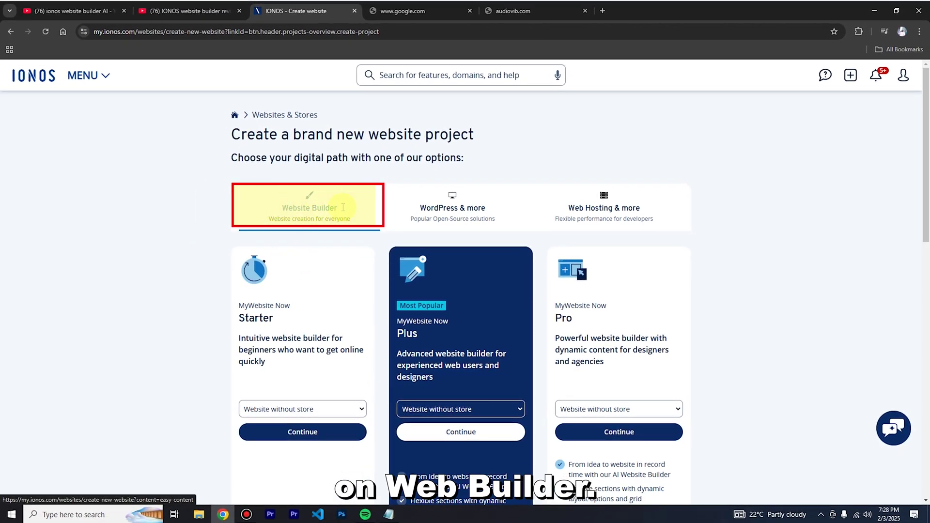
scroll(350, 269, down, 2)
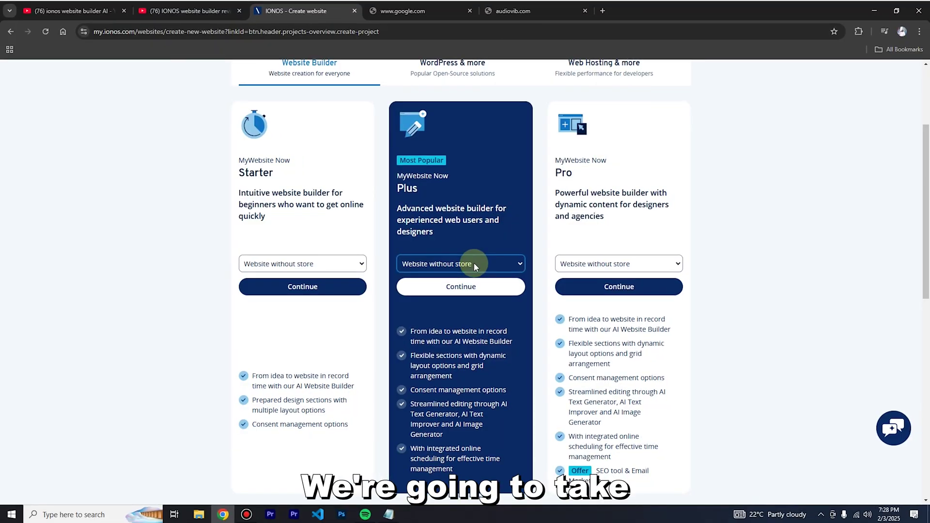
click(474, 265)
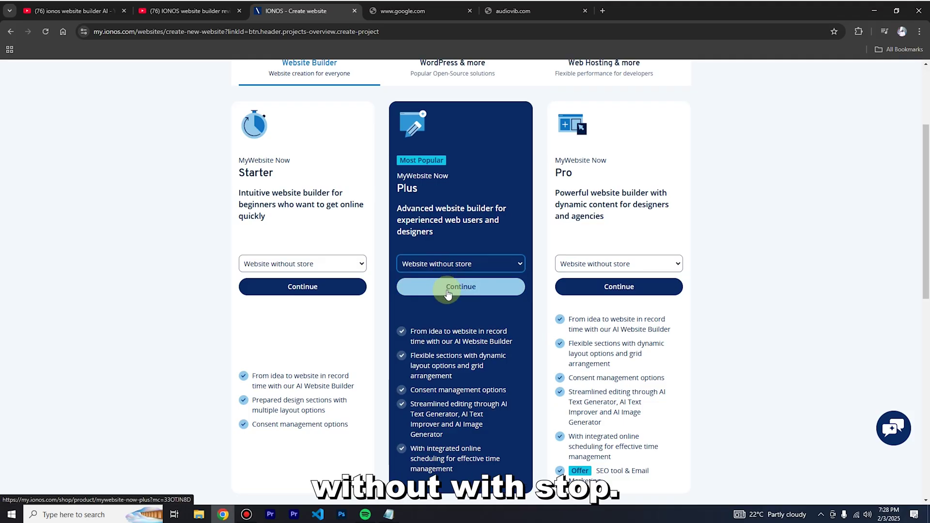
Order the MyWebsite Now Plus plan without a store, dropping the Email Marketing add-on.
click(448, 294)
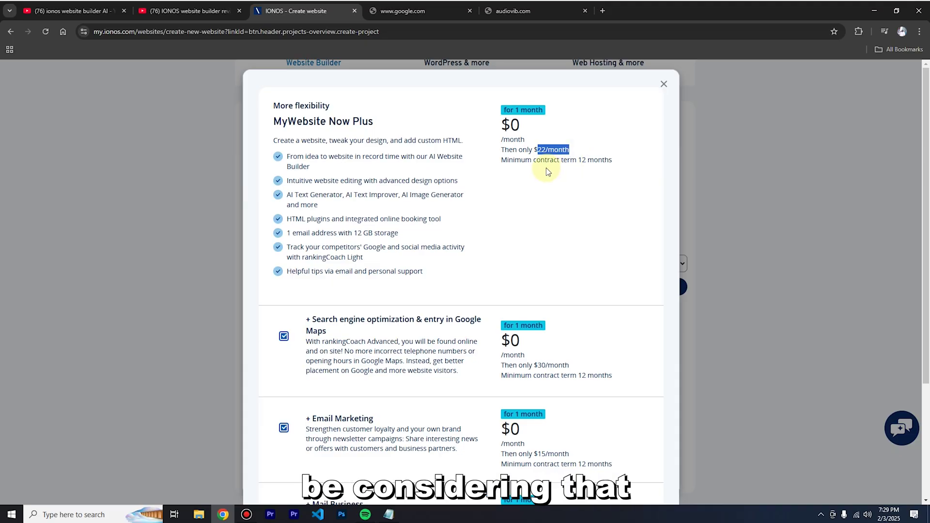
click(530, 181)
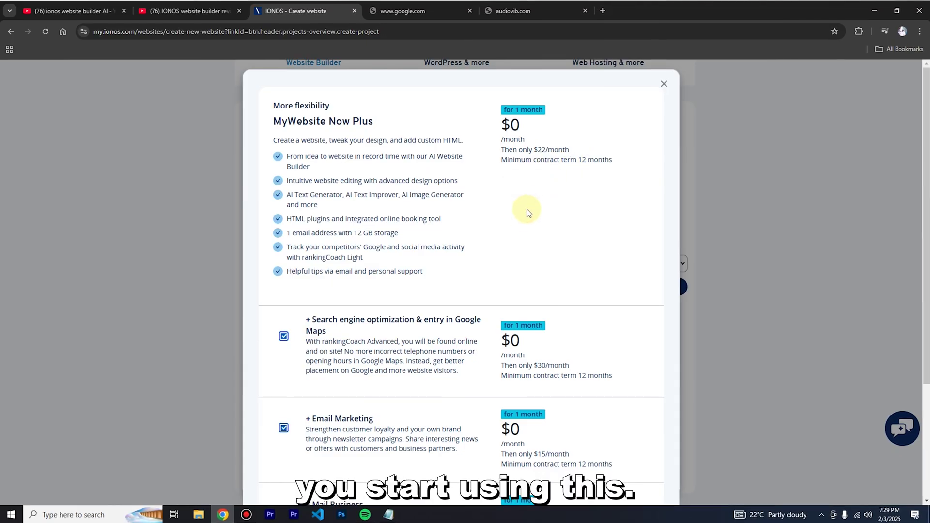
scroll(485, 203, down, 3)
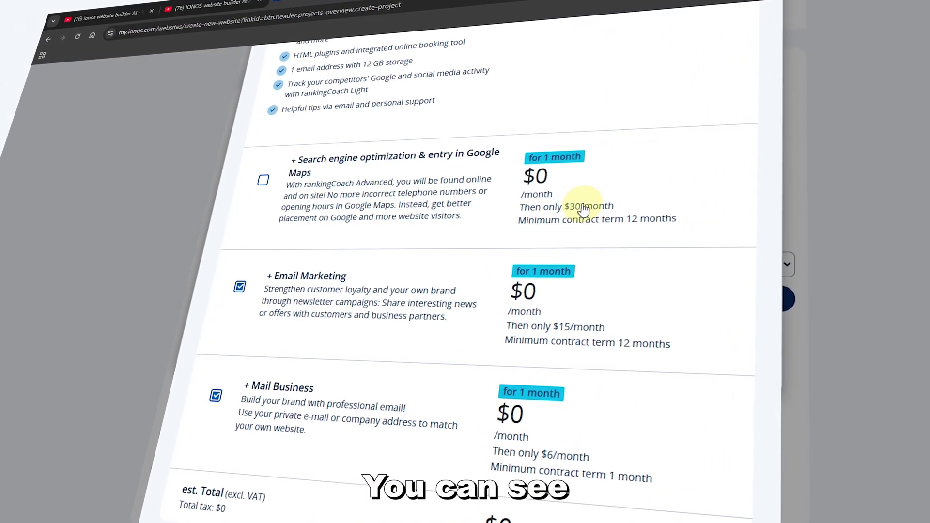
scroll(291, 239, down, 1)
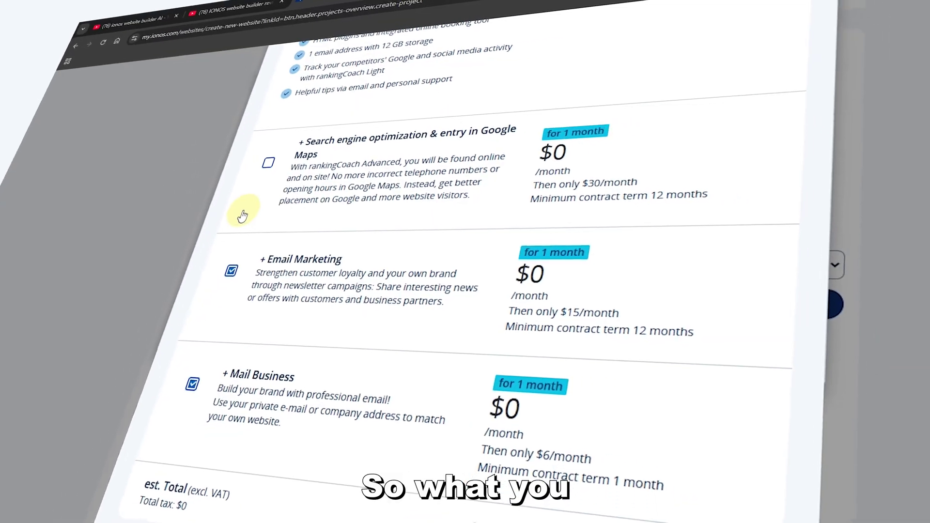
click(242, 268)
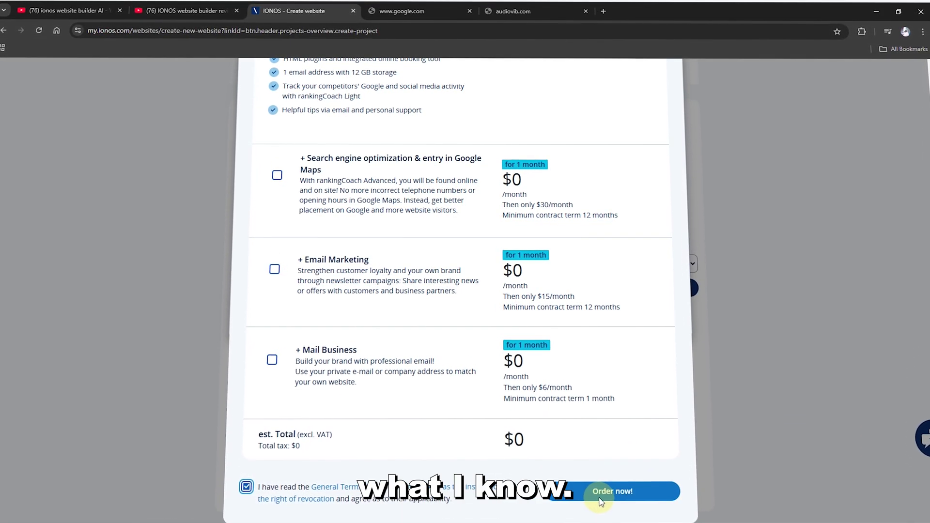
click(601, 499)
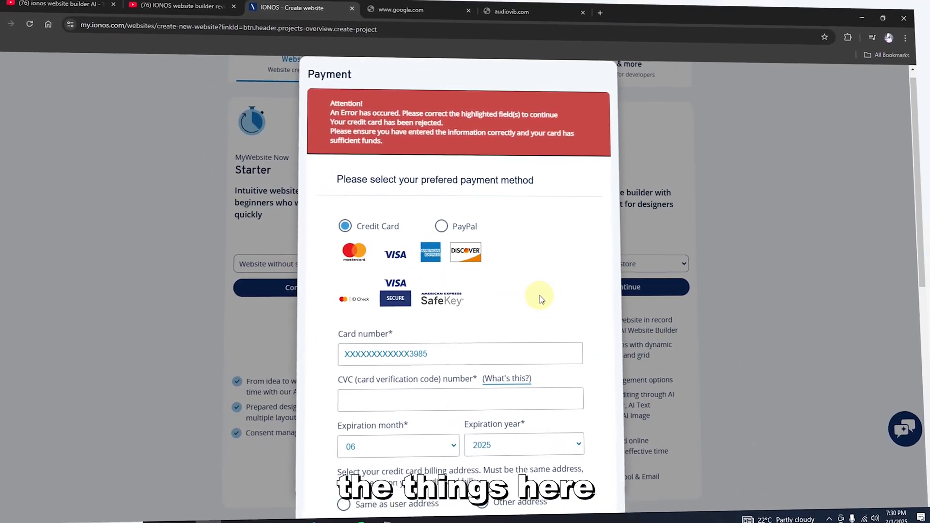
Switch the payment method from credit card to PayPal and proceed to PayPal checkout.
scroll(541, 295, down, 2)
scroll(543, 293, up, 3)
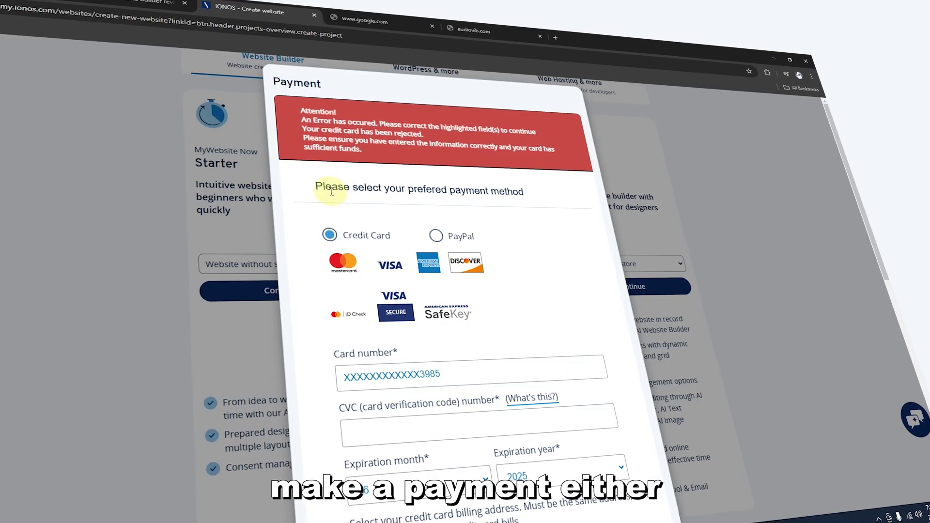
click(444, 241)
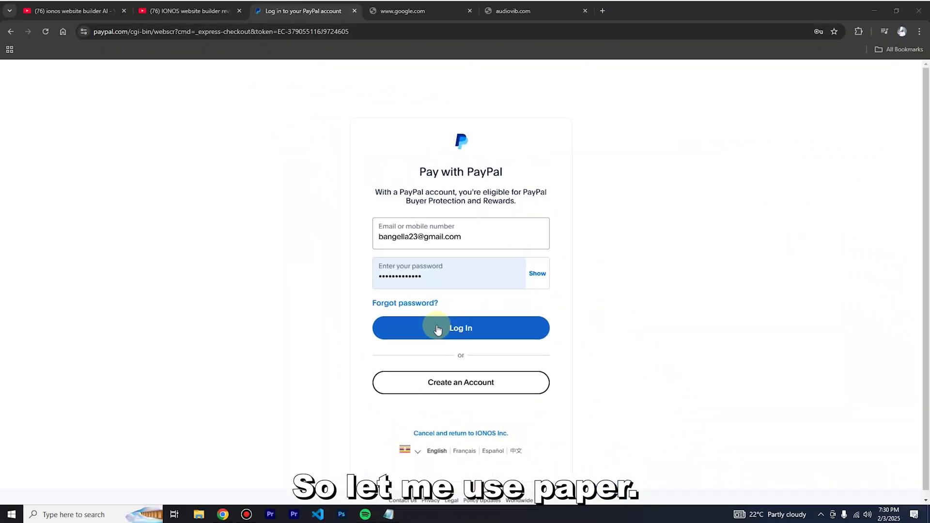
click(437, 328)
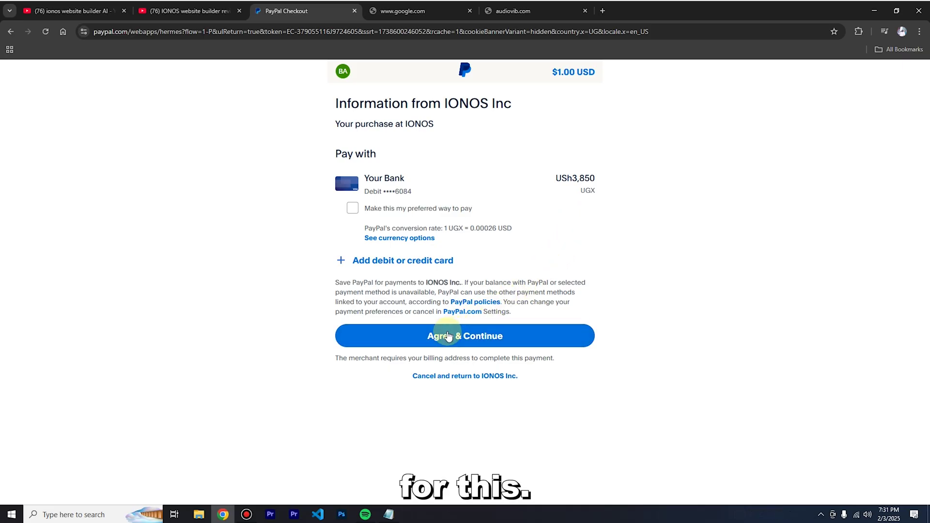
Approve the $1.00 USD payment to IONOS in PayPal checkout.
click(449, 336)
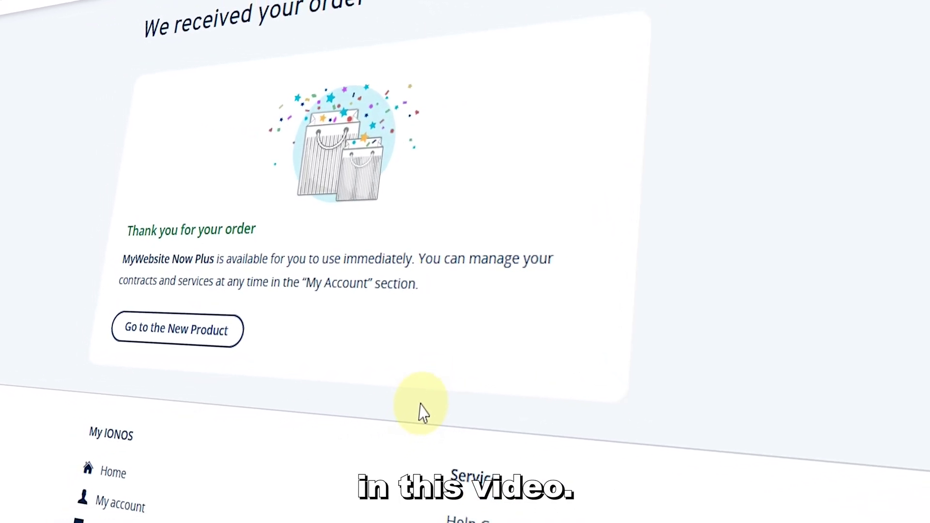
Go from the order confirmation to the newly purchased MyWebsite Now Plus product.
drag(127, 229, 339, 231)
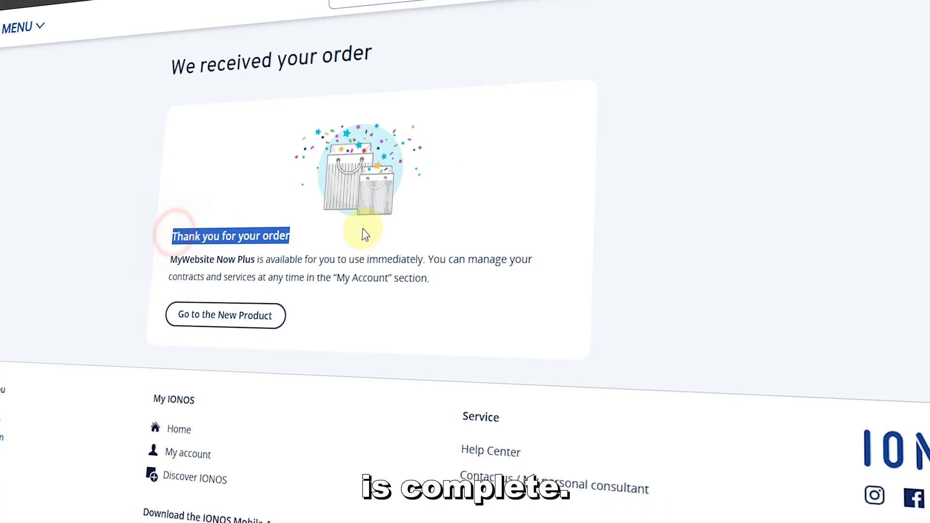
click(367, 261)
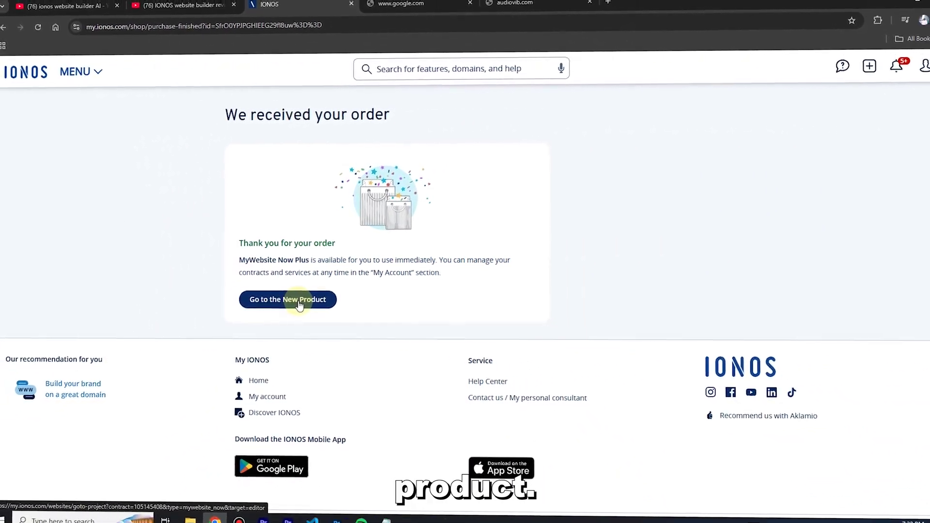
click(299, 304)
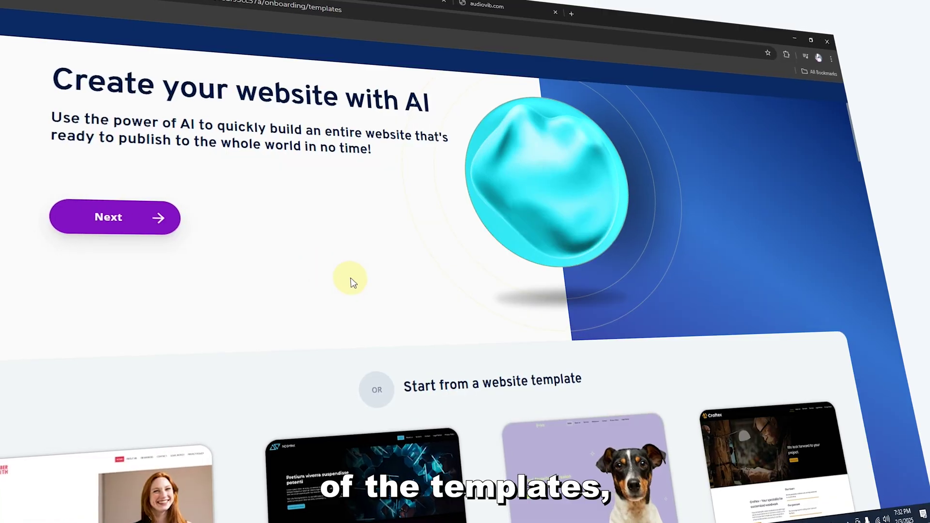
Browse the template gallery, then choose to create the website with AI.
scroll(374, 291, down, 5)
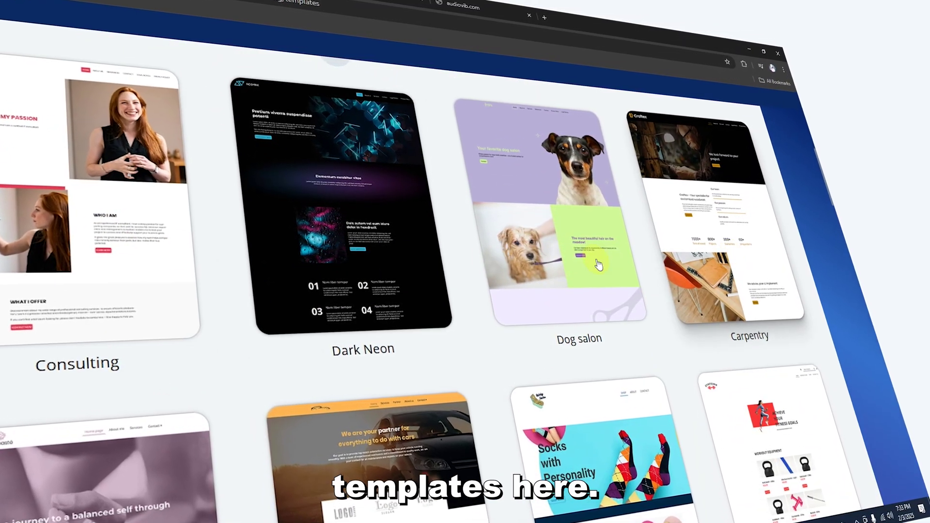
scroll(469, 253, down, 5)
scroll(469, 261, down, 10)
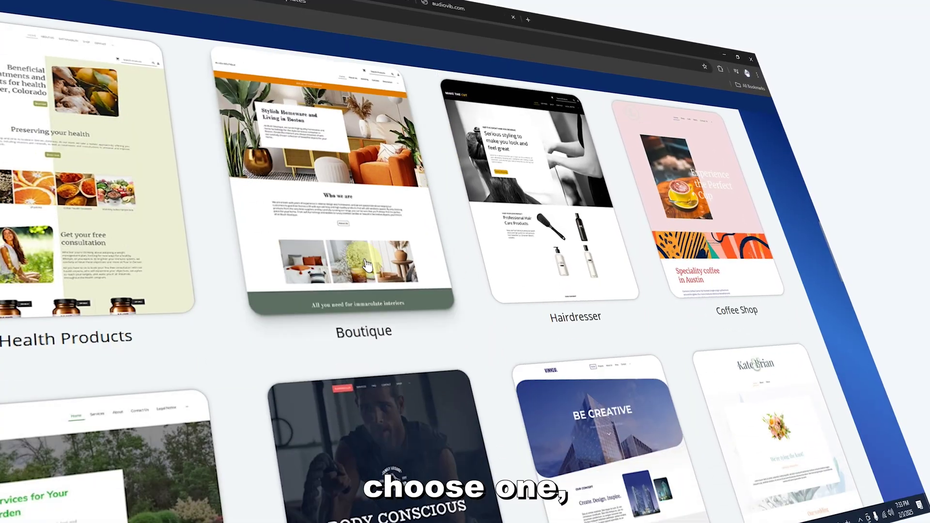
scroll(530, 303, down, 10)
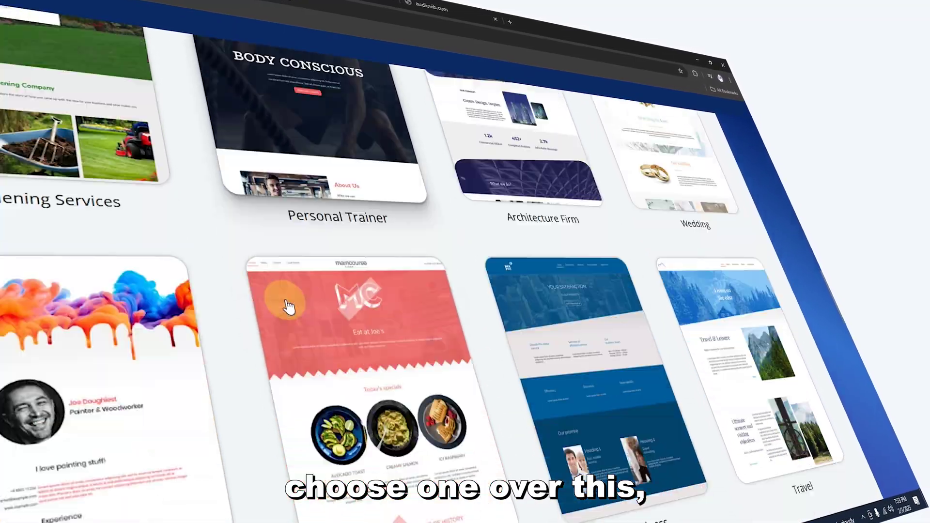
scroll(576, 301, down, 10)
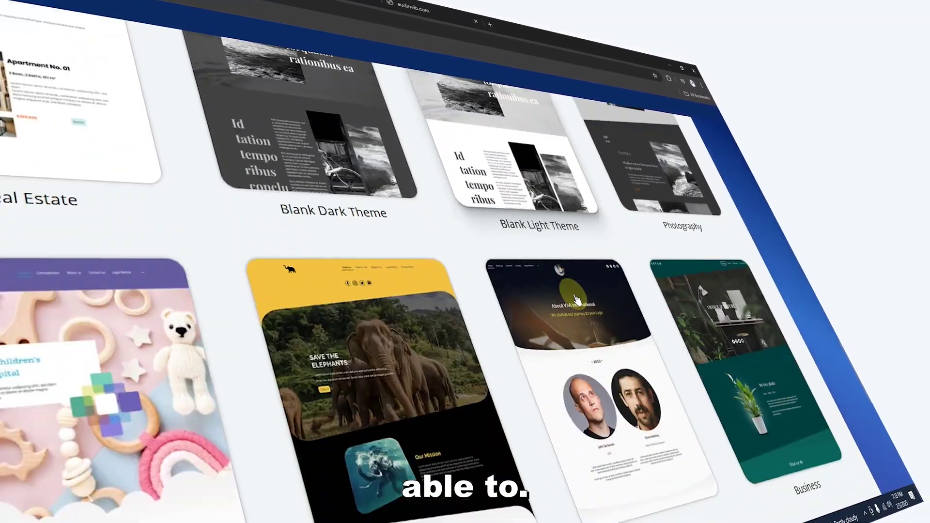
scroll(613, 300, down, 10)
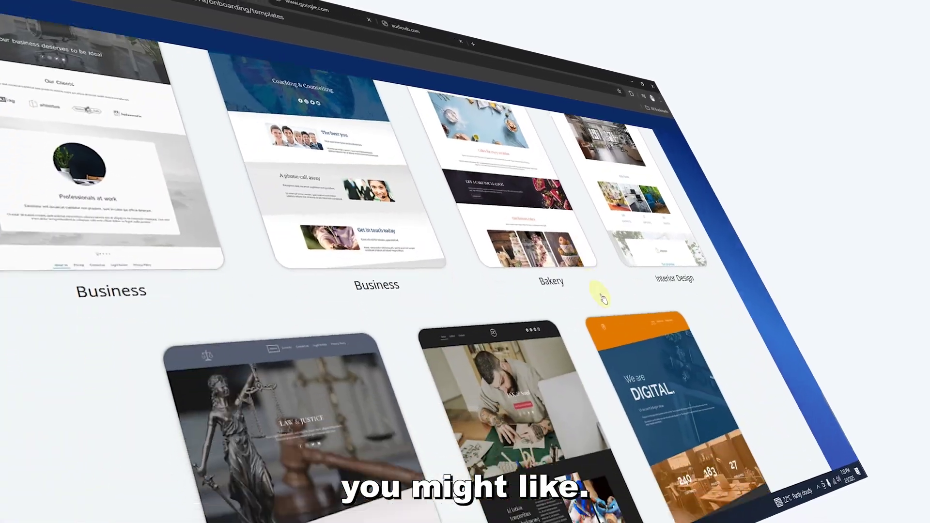
scroll(578, 294, down, 10)
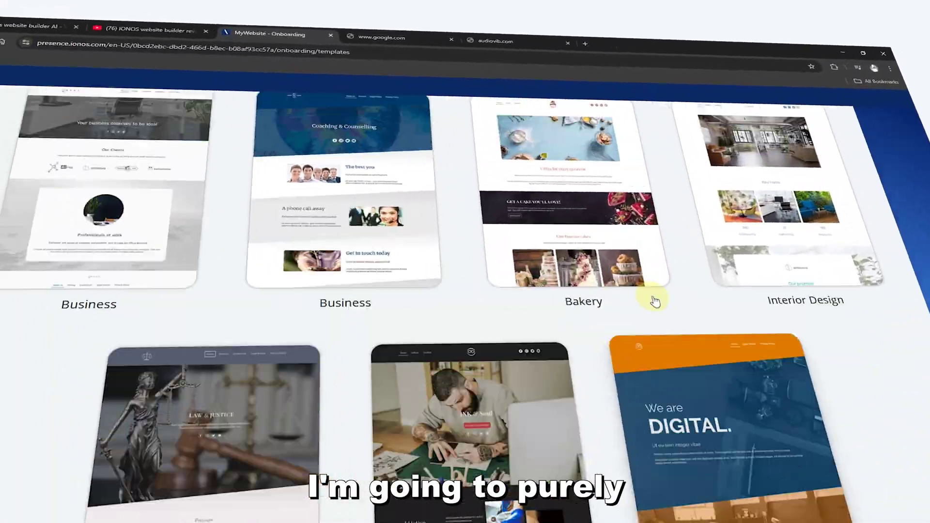
scroll(662, 313, up, 15)
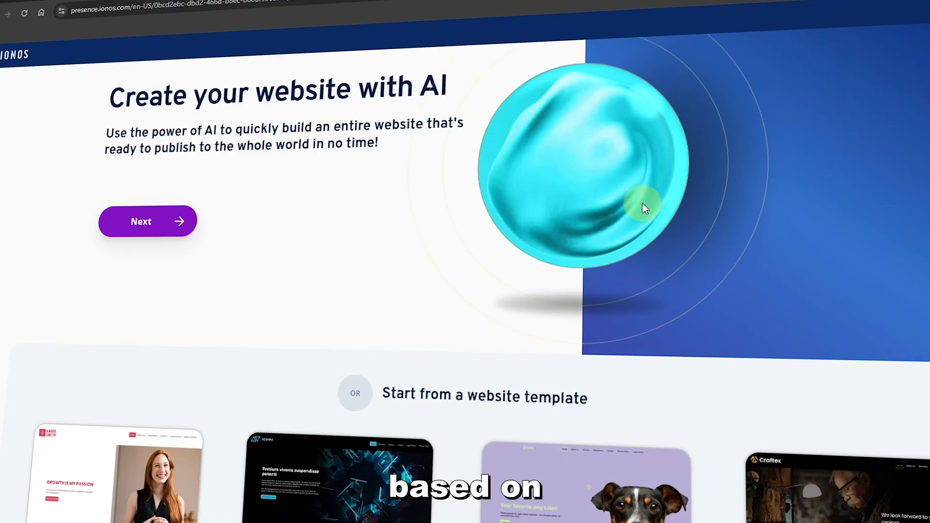
scroll(650, 212, down, 10)
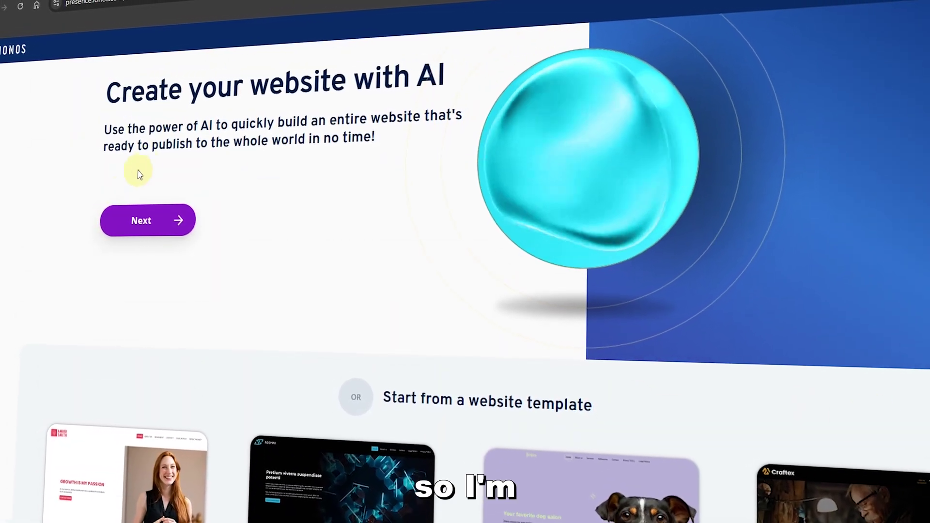
click(151, 221)
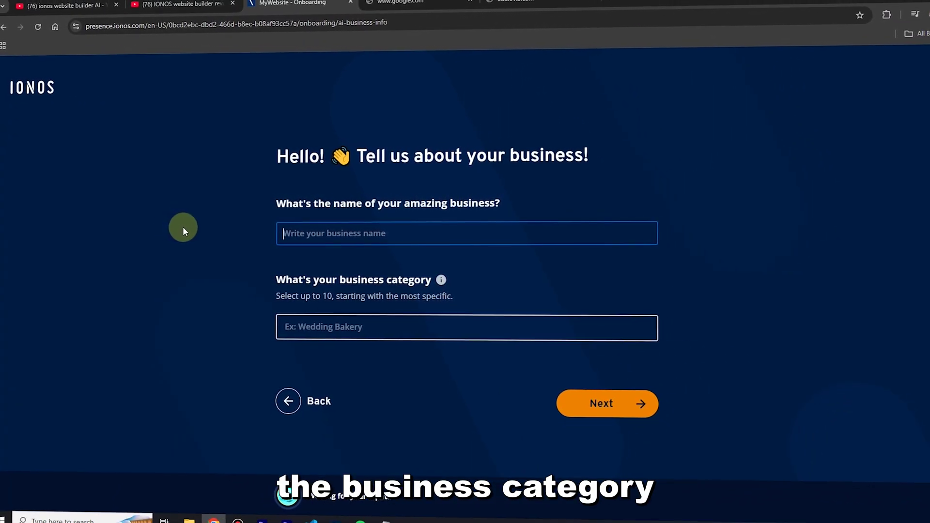
Autofill BENTECH as the business name and open ChatGPT's category suggestions in a new tab.
click(315, 234)
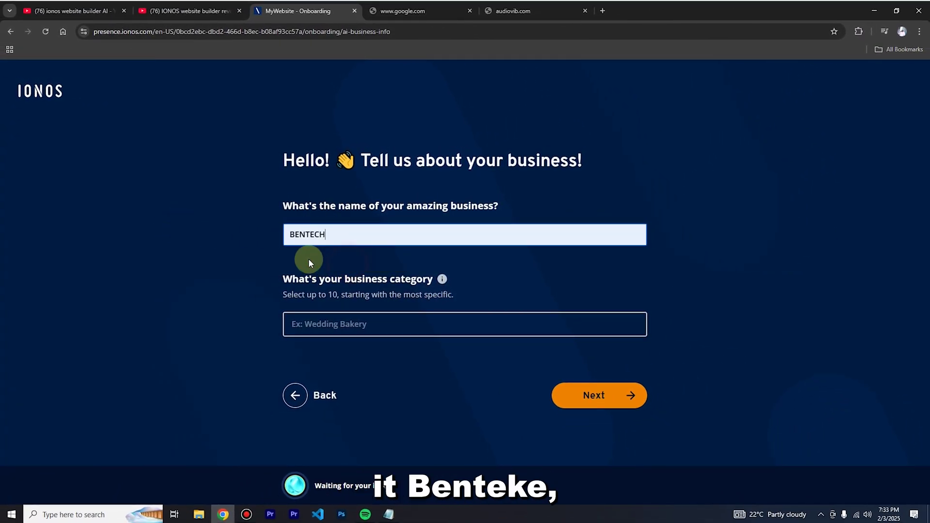
click(337, 320)
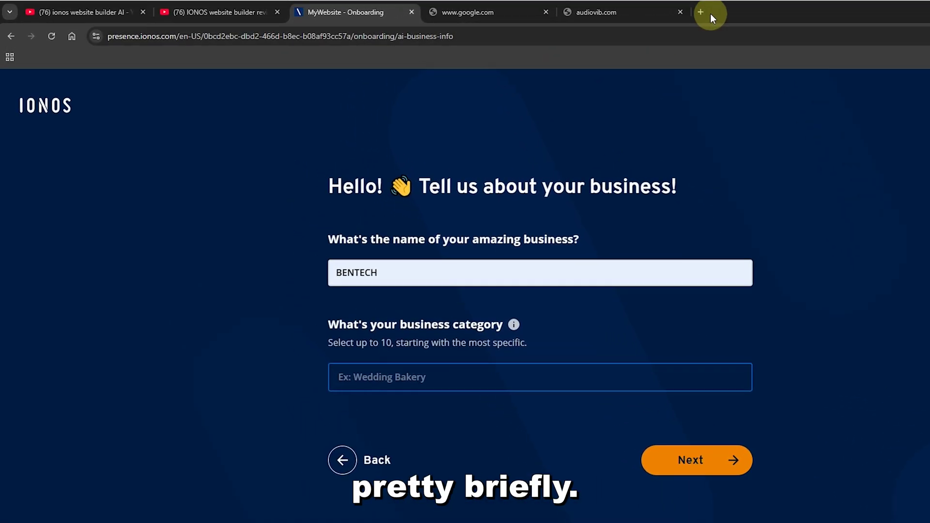
click(701, 12)
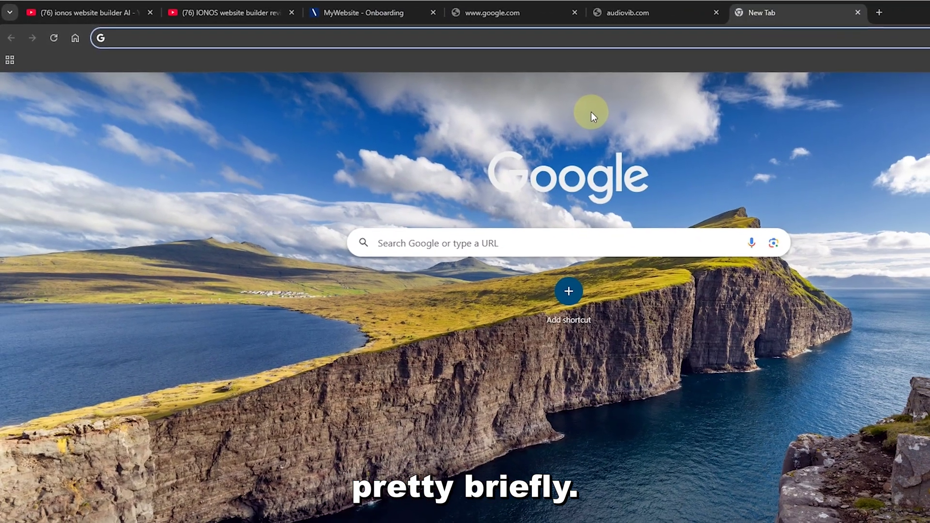
text(ch)
key(Return)
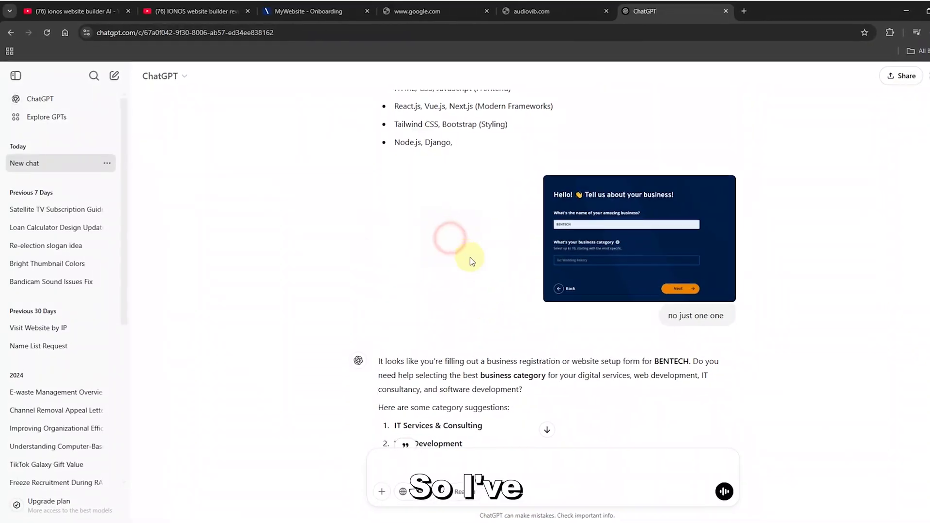
scroll(478, 318, down, 3)
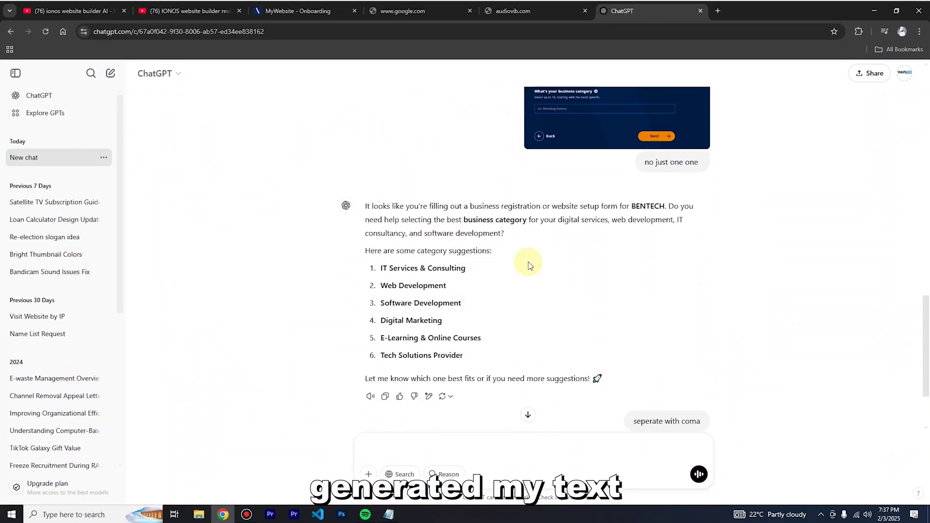
scroll(530, 265, up, 4)
scroll(485, 239, down, 5)
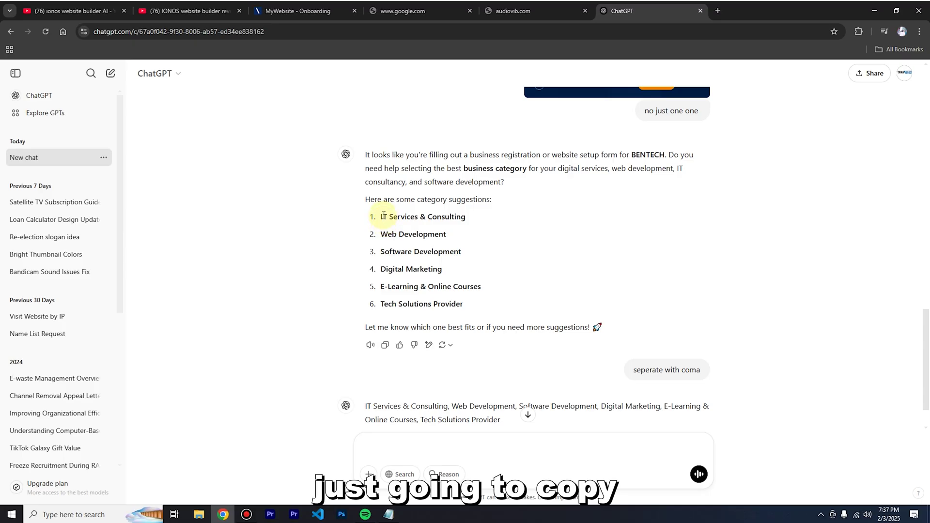
Add five ChatGPT-suggested categories, starting with IT Services & Consulting, and move to the description step.
drag(382, 217, 501, 220)
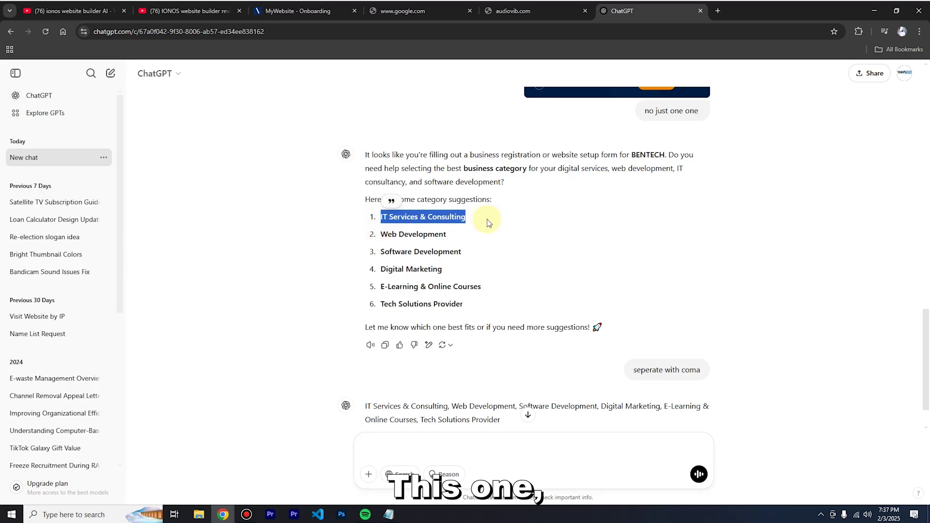
click(298, 10)
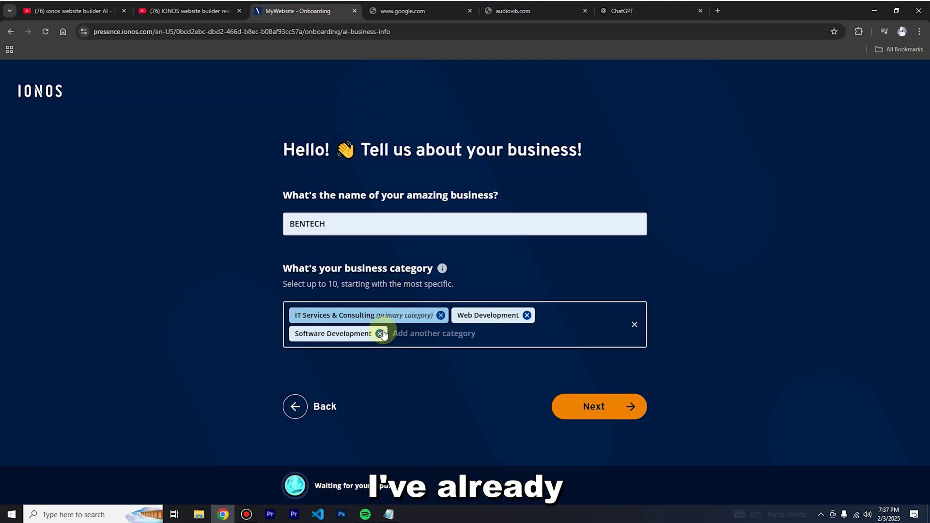
click(618, 11)
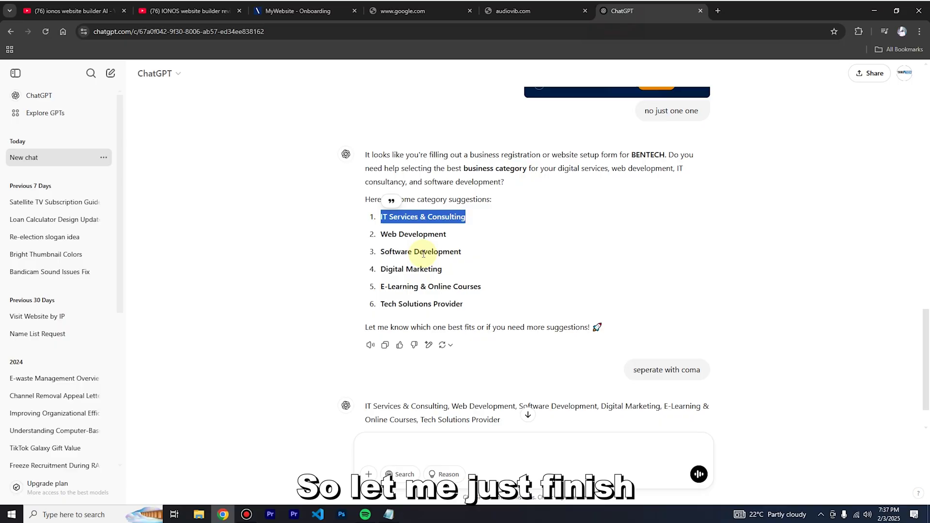
click(382, 284)
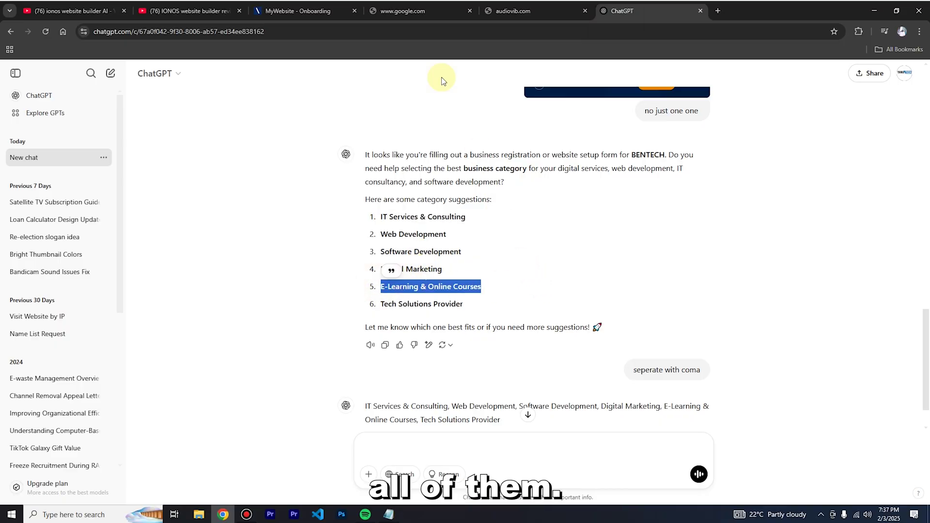
click(306, 12)
click(623, 11)
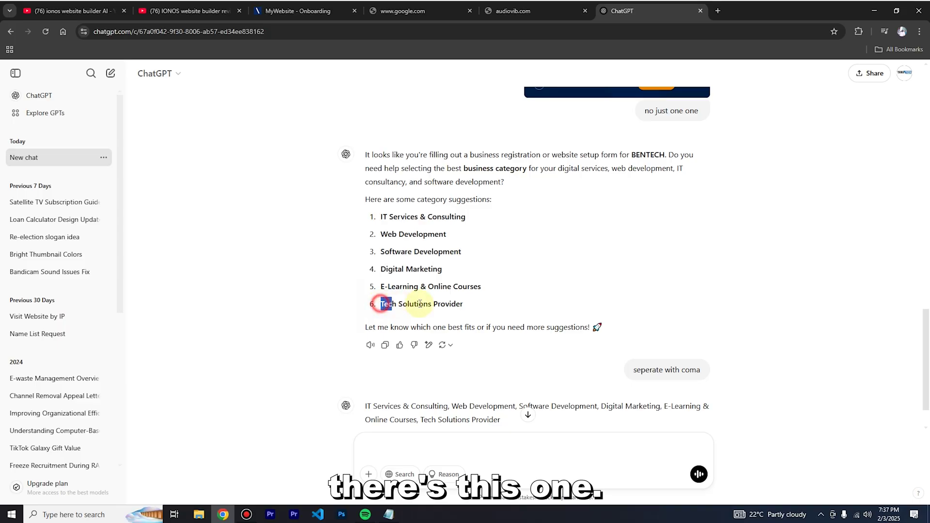
click(296, 11)
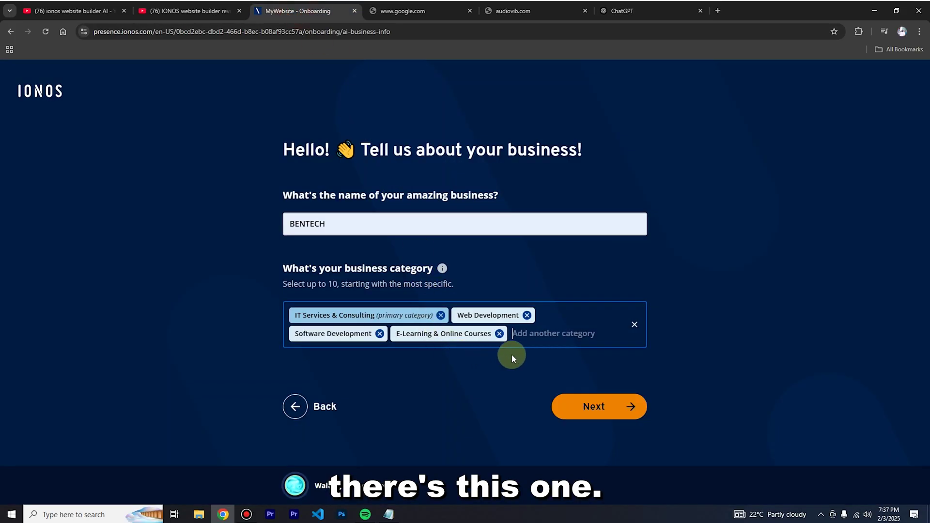
key(Return)
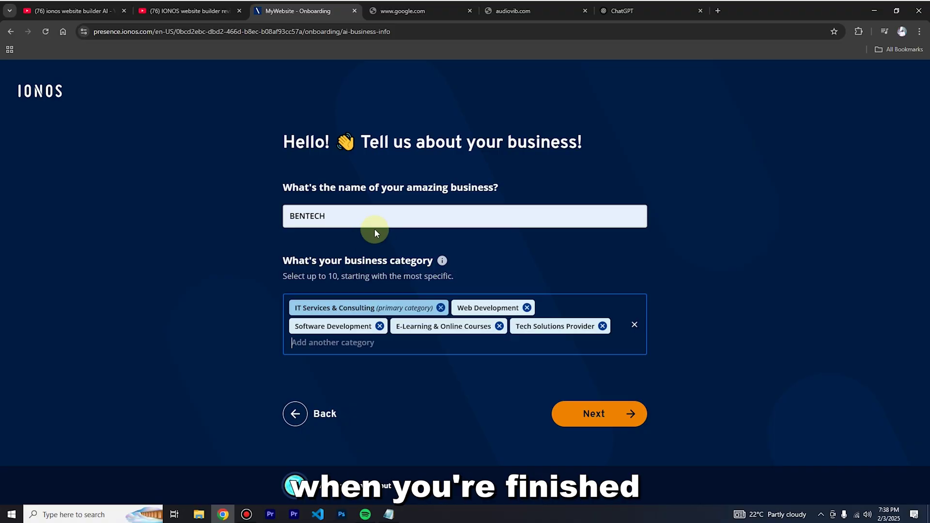
click(374, 216)
click(602, 420)
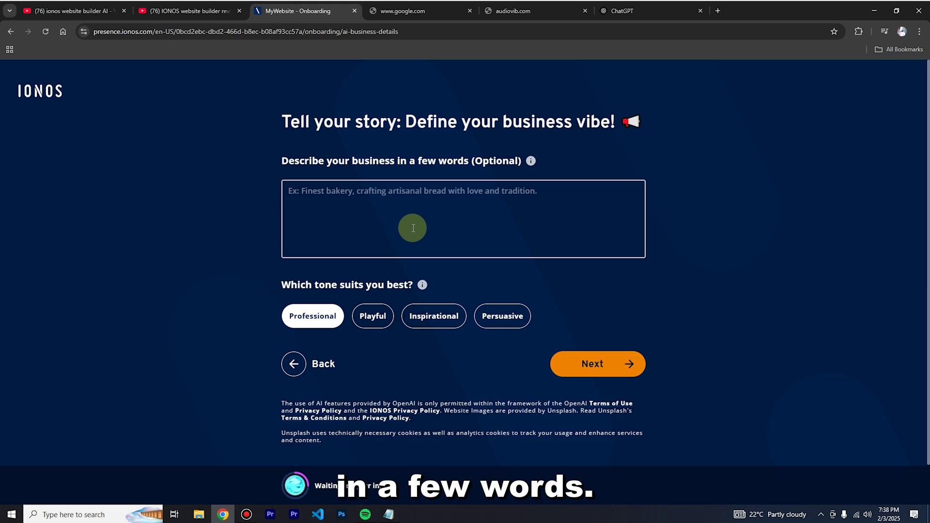
click(622, 10)
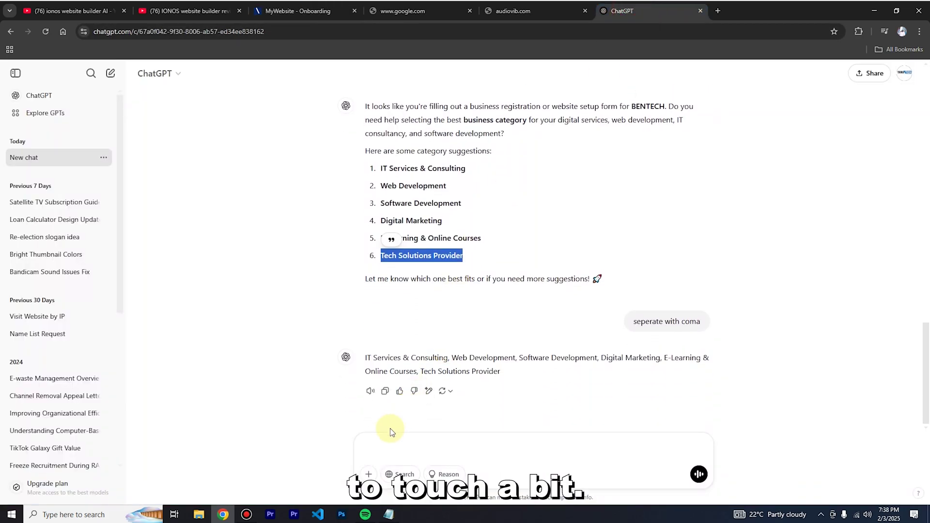
click(298, 11)
Send ChatGPT a screenshot of the description step and copy its generated BENTECH description.
key(super+shift+s)
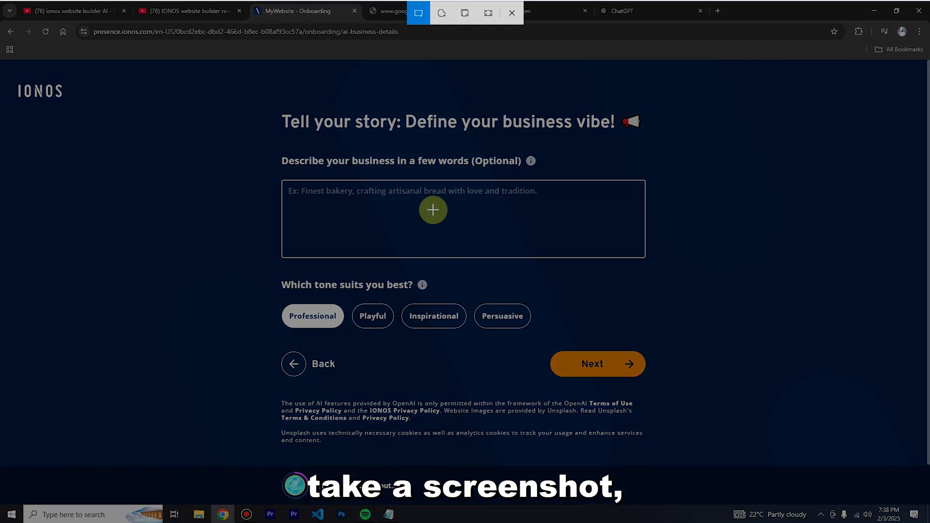
drag(253, 92, 749, 458)
drag(749, 458, 749, 458)
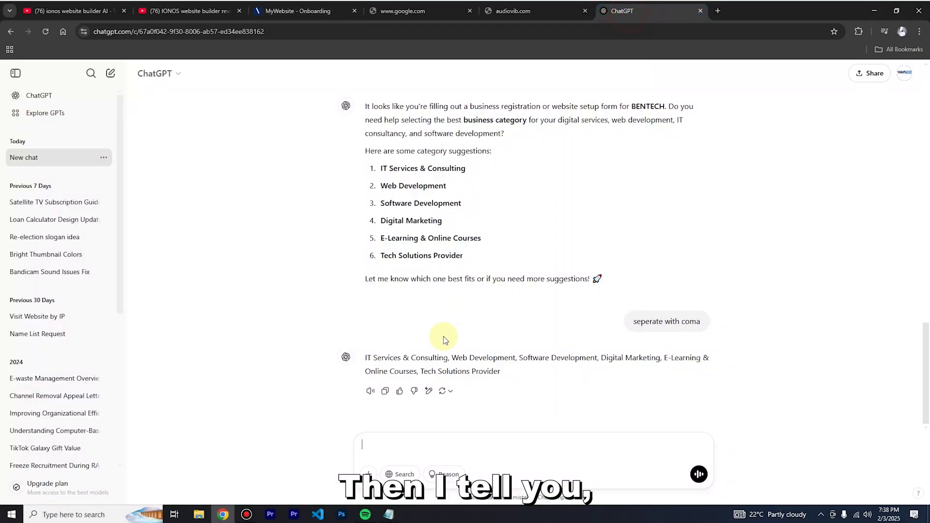
key(ctrl+v)
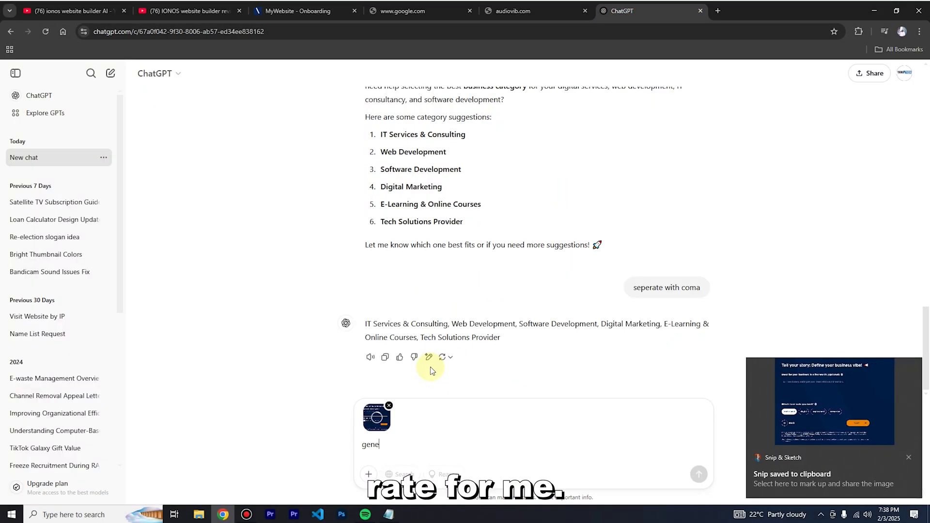
text(generate for me the dewcription)
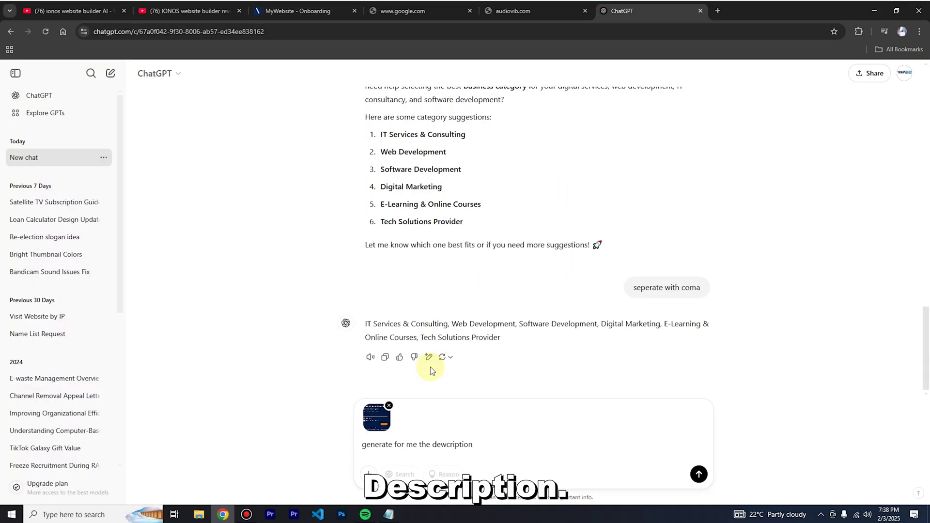
key(Return)
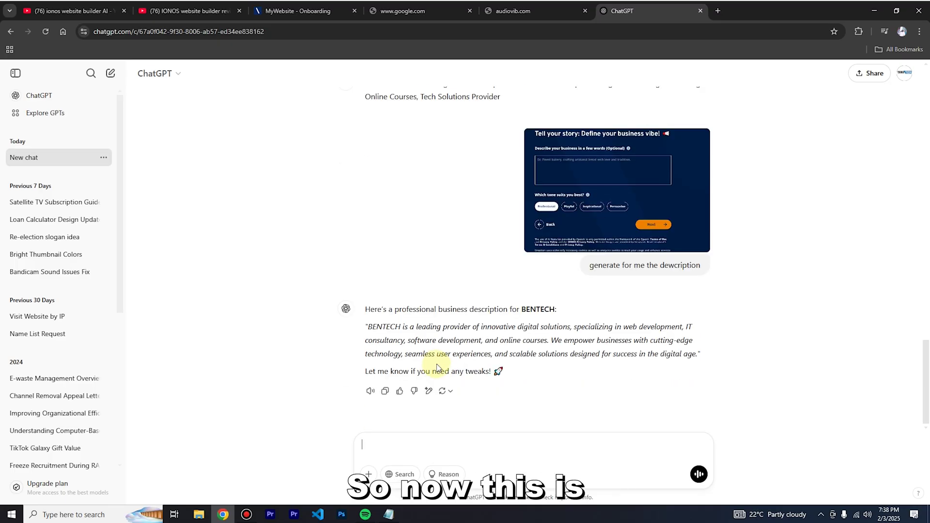
drag(371, 328, 700, 354)
key(ctrl+c)
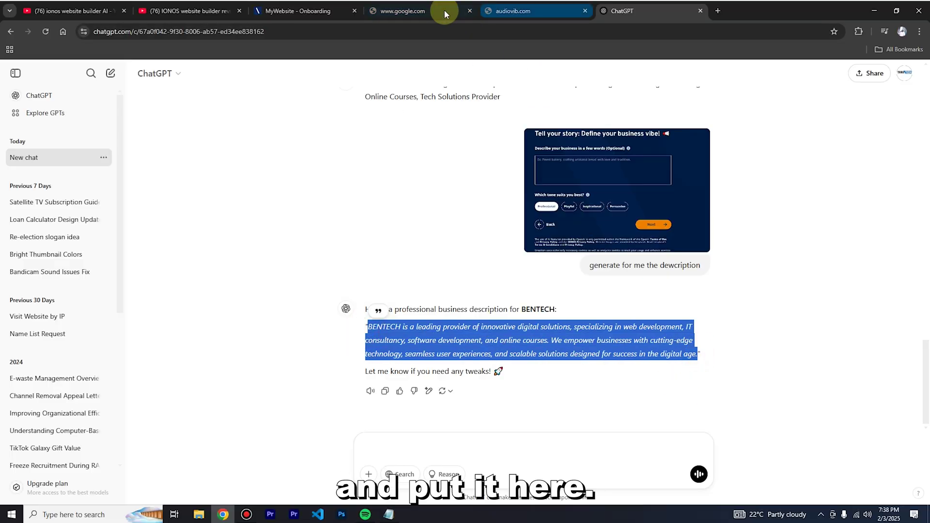
click(296, 11)
Paste the BENTECH description, set the tone to Persuasive, and continue to font selection.
click(325, 230)
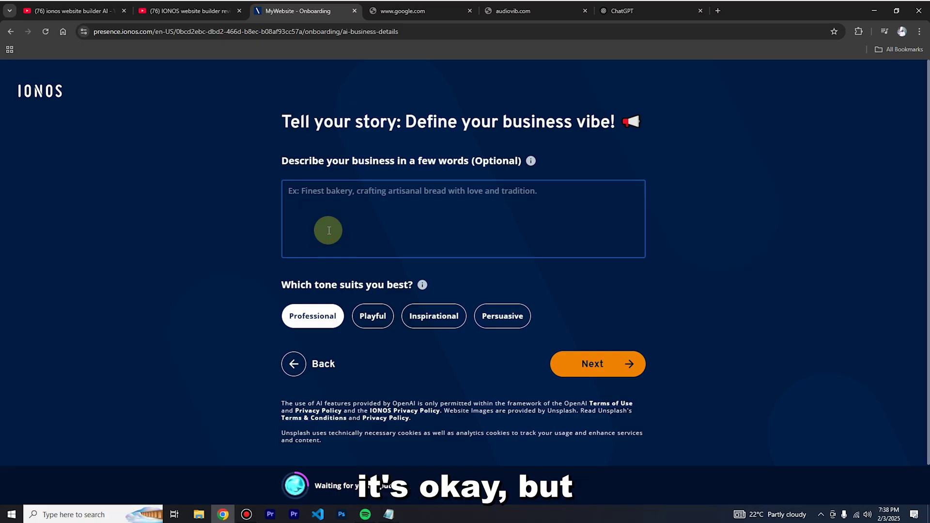
key(ctrl+v)
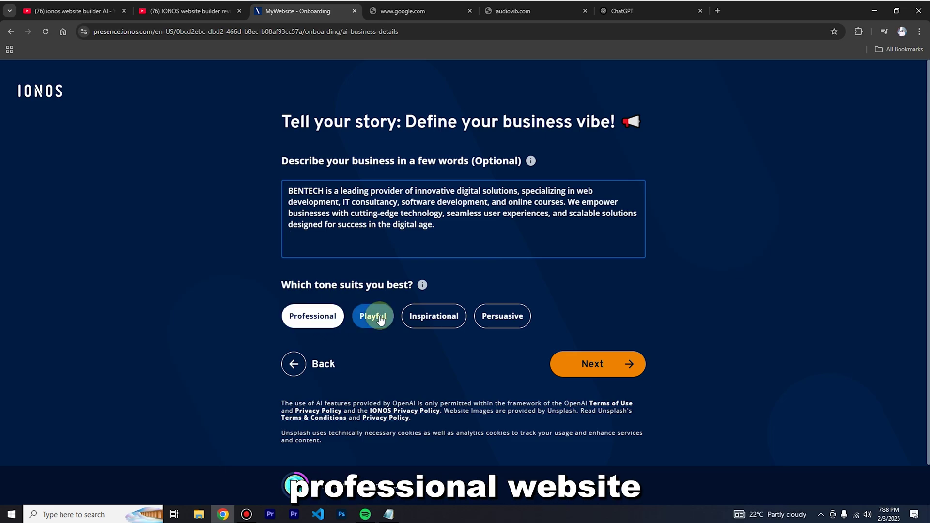
click(421, 320)
click(508, 322)
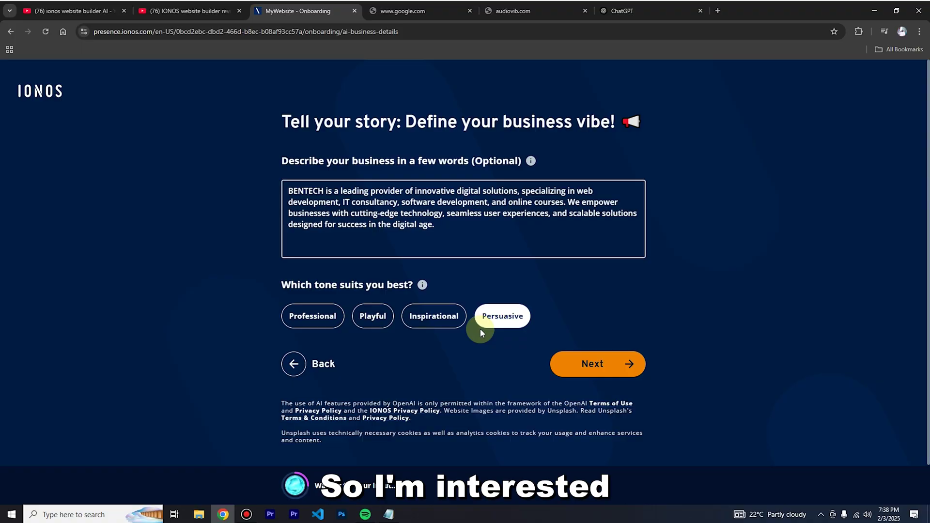
click(589, 371)
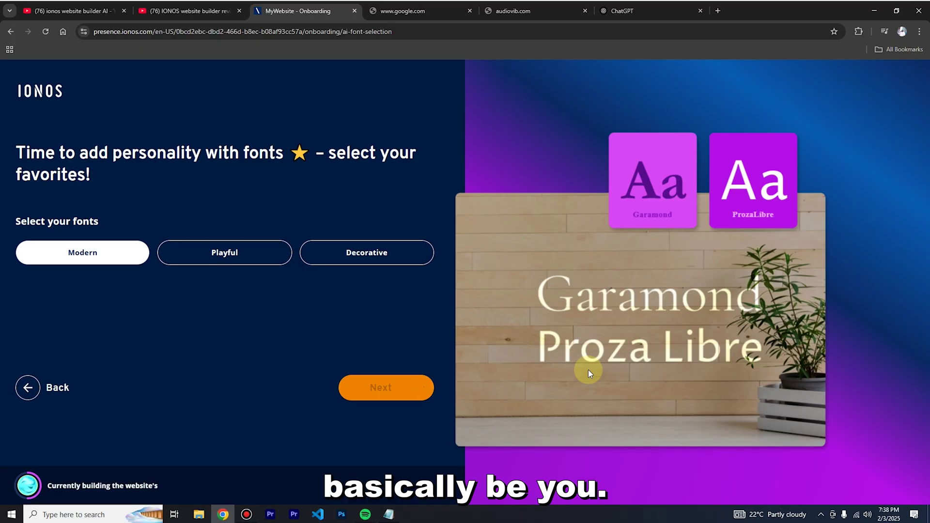
Compare the Playful, Decorative and Modern font pairings, then settle on Decorative and continue.
click(229, 266)
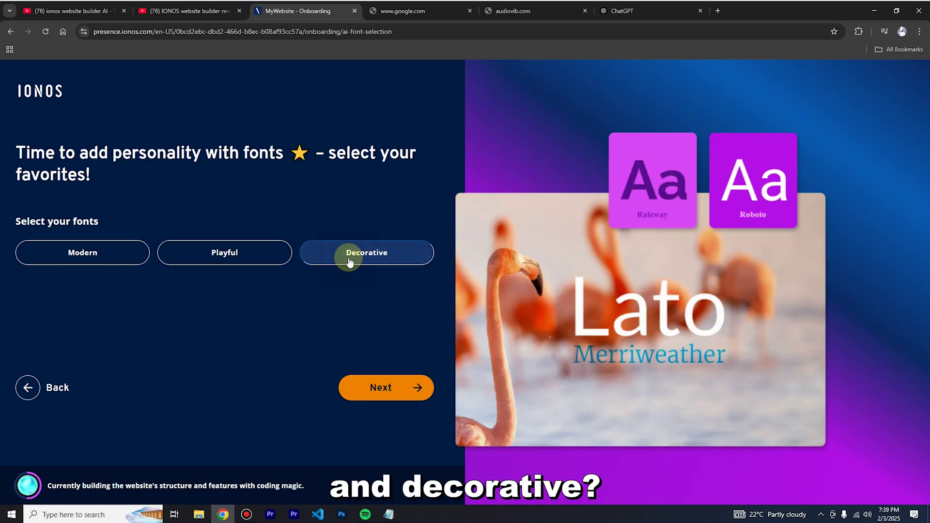
click(349, 262)
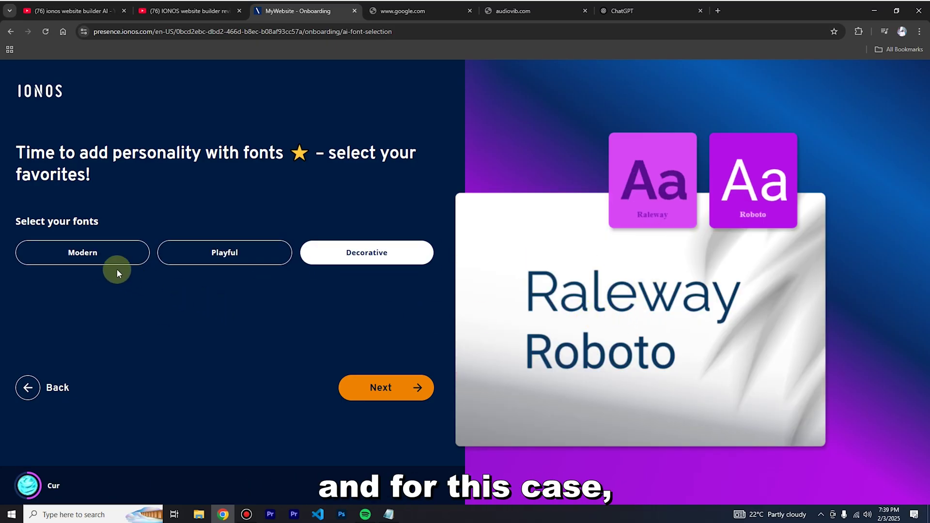
click(88, 246)
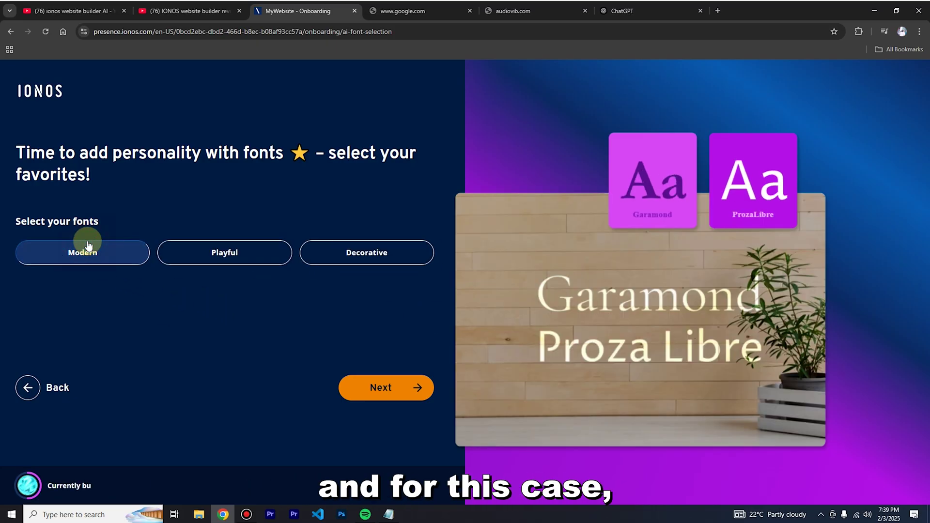
click(356, 249)
click(384, 387)
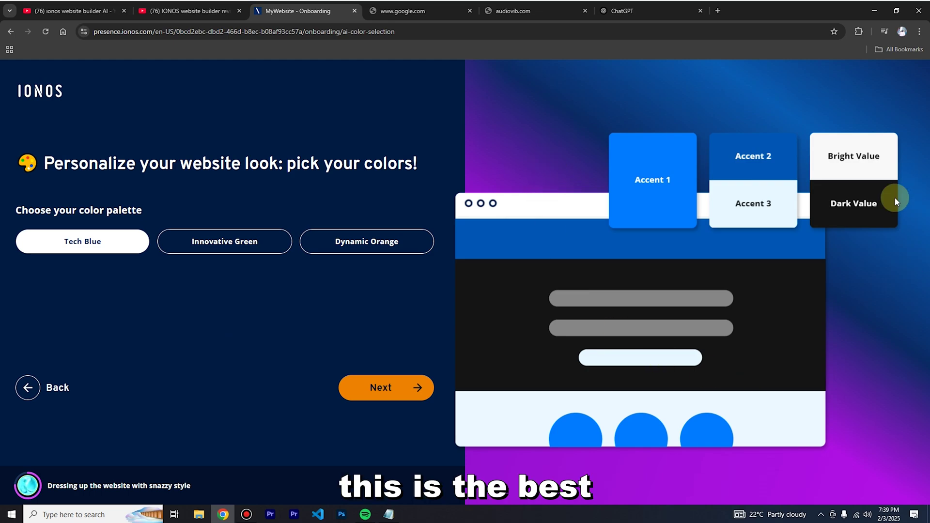
Compare the Innovative Green and Dynamic Orange palettes, then pick Tech Blue and continue.
click(238, 238)
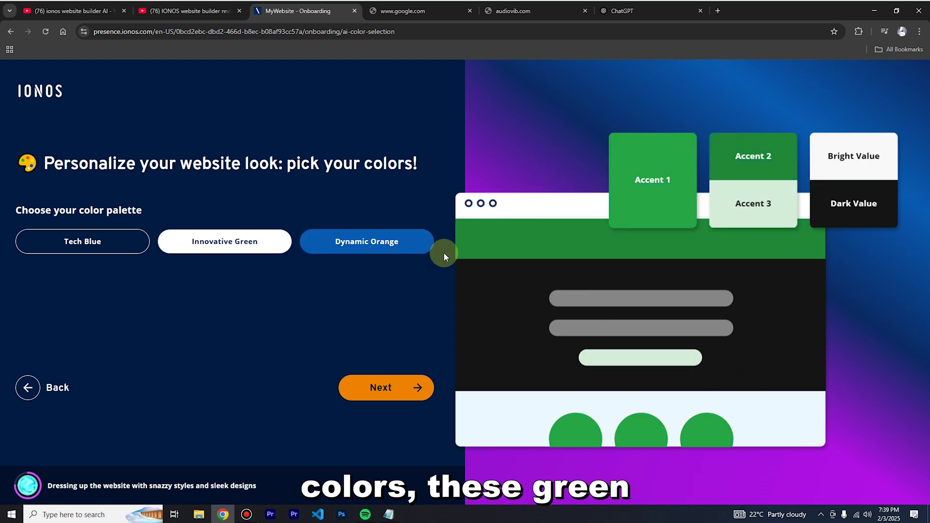
click(397, 241)
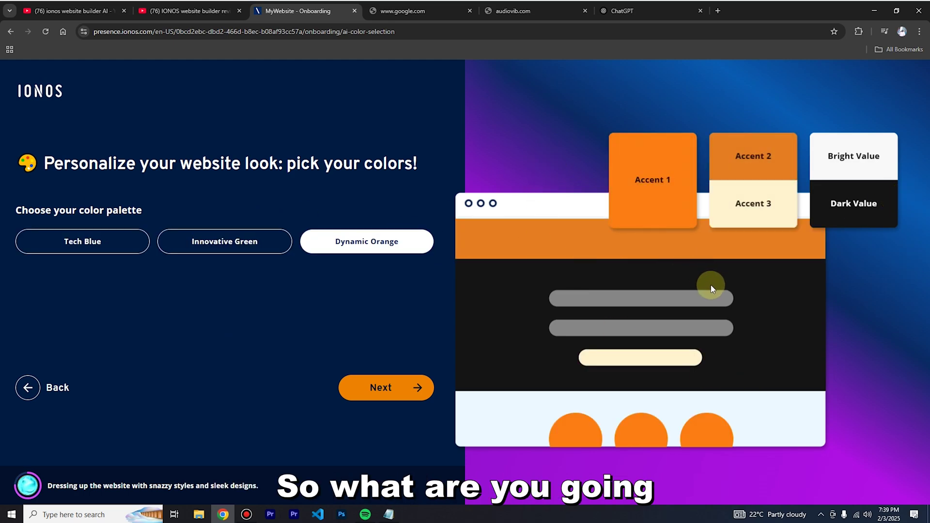
click(243, 242)
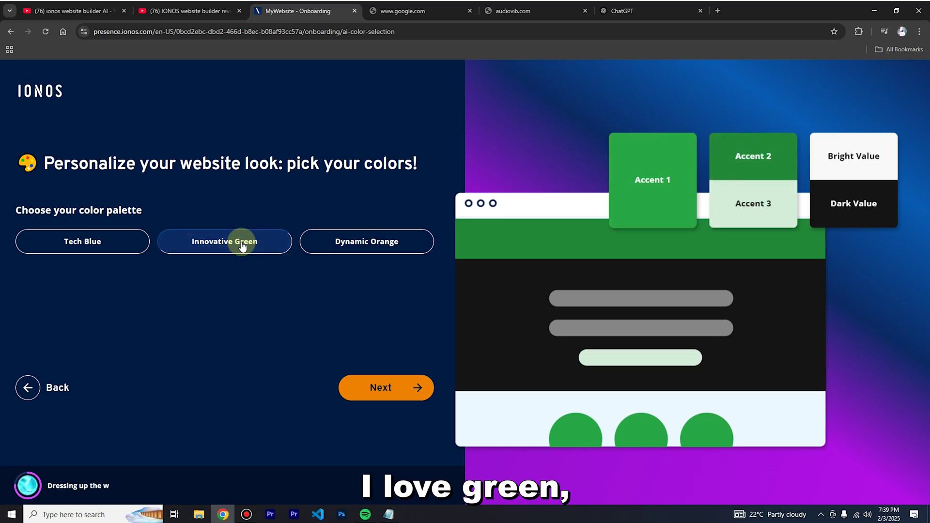
click(88, 247)
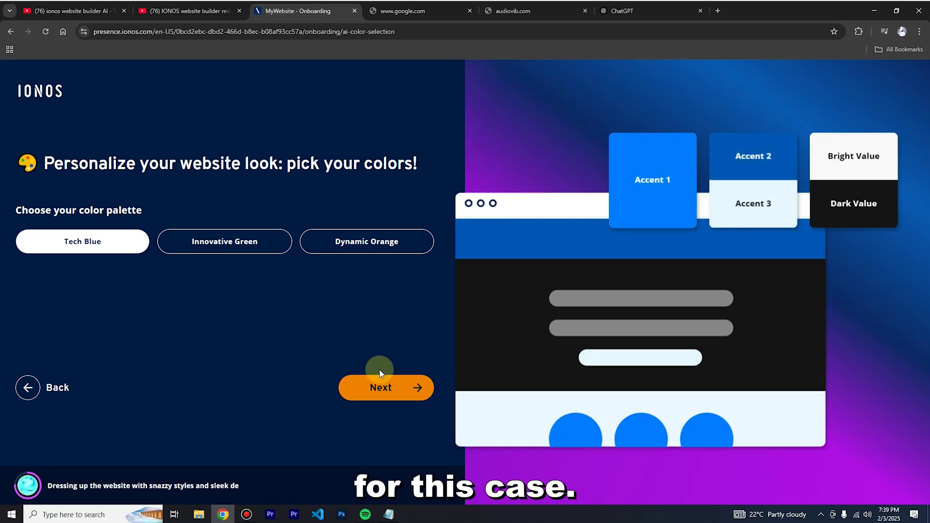
click(376, 387)
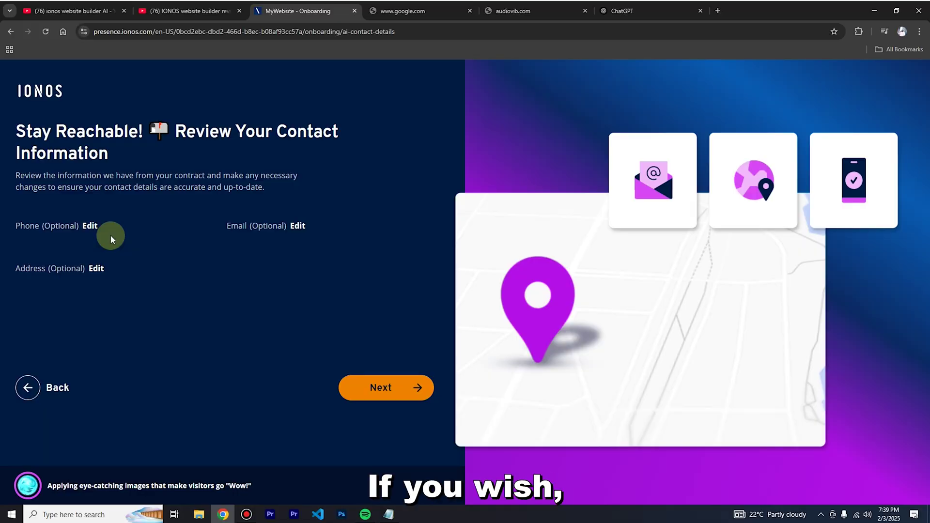
Set the contact phone to the business phone number, replacing the e-mail mistakenly entered there.
click(89, 226)
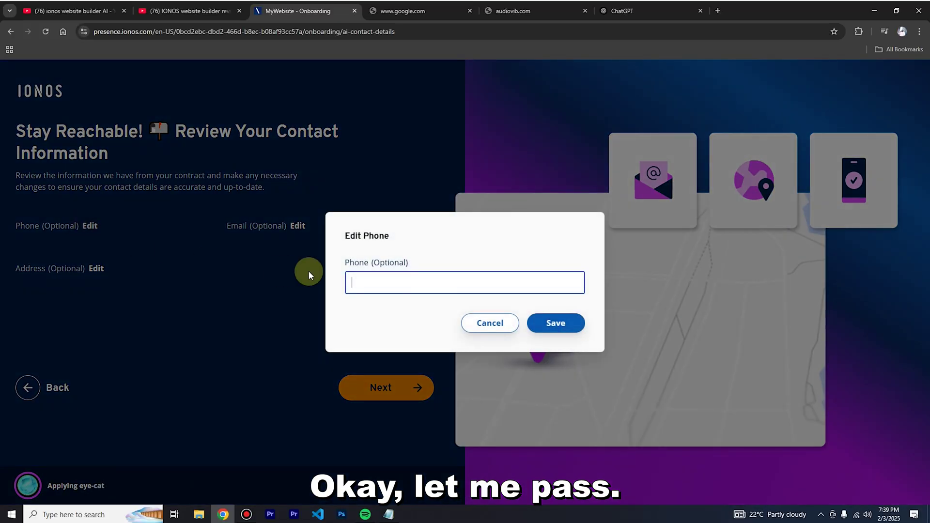
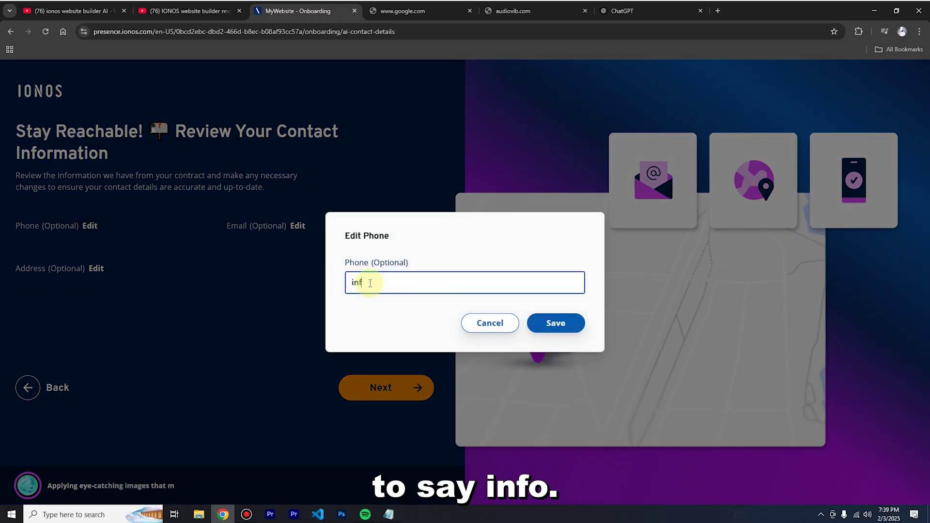
click(533, 318)
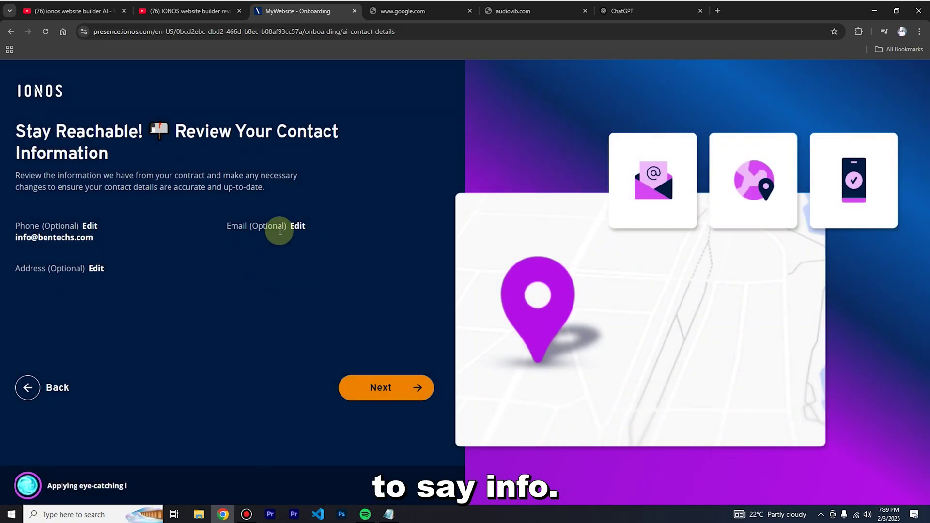
click(294, 226)
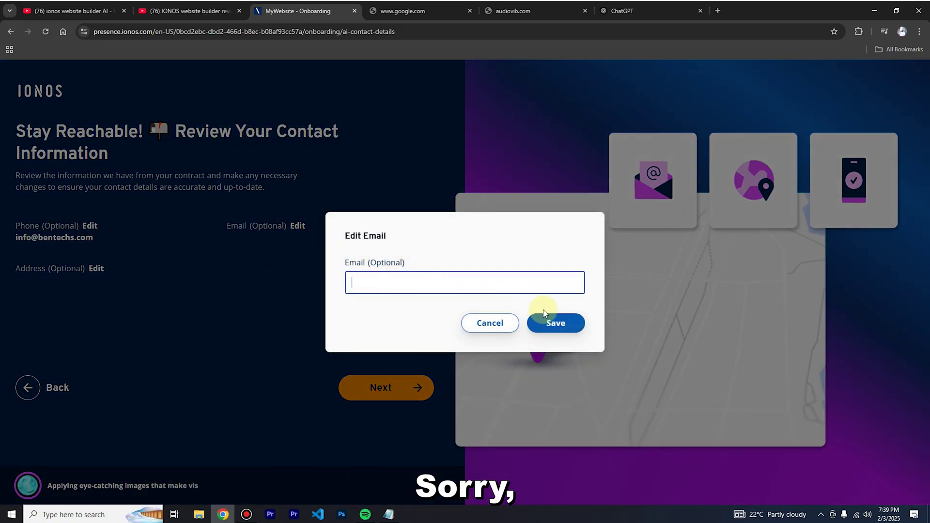
click(492, 323)
click(90, 226)
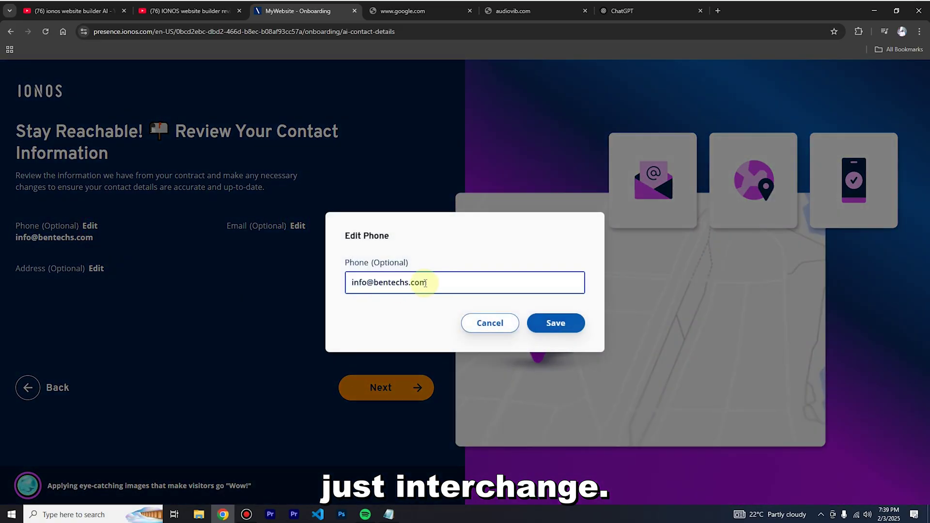
triple_click(425, 282)
key(ctrl+c)
key(BackSpace)
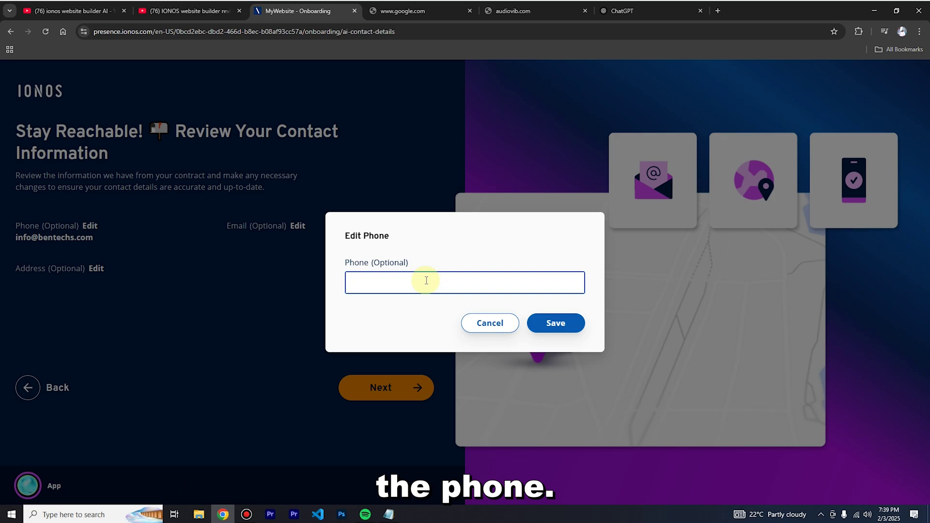
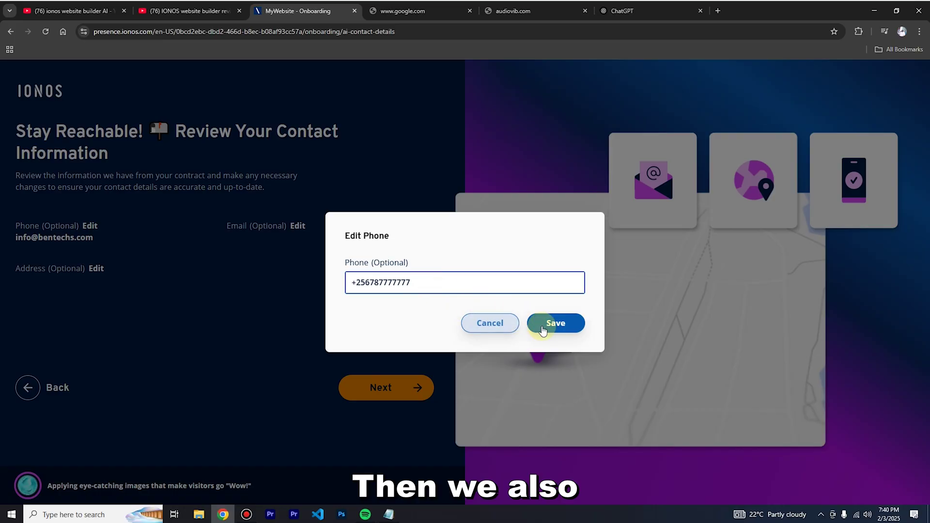
click(553, 322)
Add the business e-mail and the suggested business address, then generate the designs.
click(303, 225)
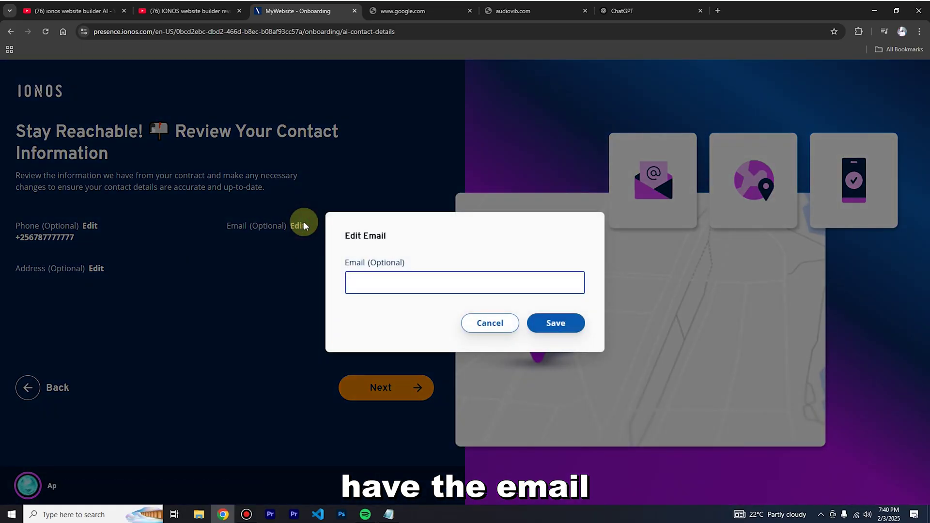
key(ctrl+v)
click(556, 323)
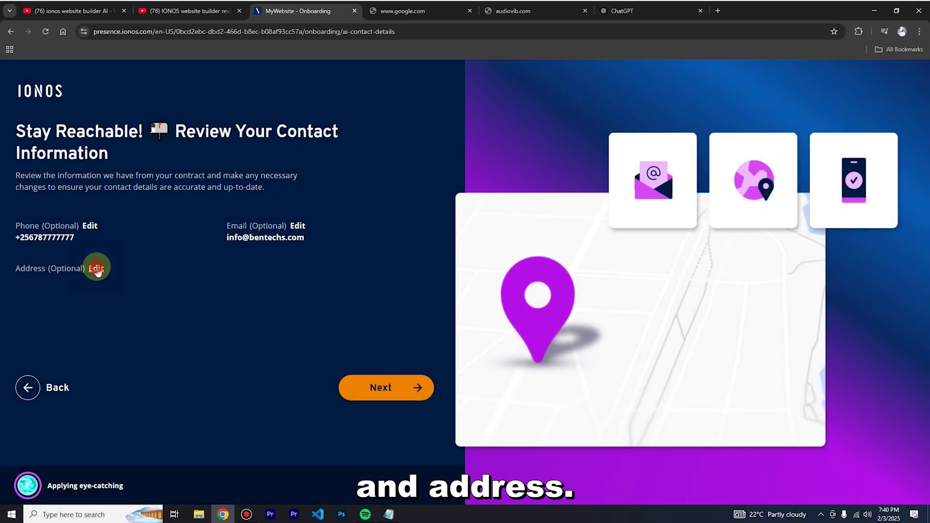
click(96, 269)
click(332, 252)
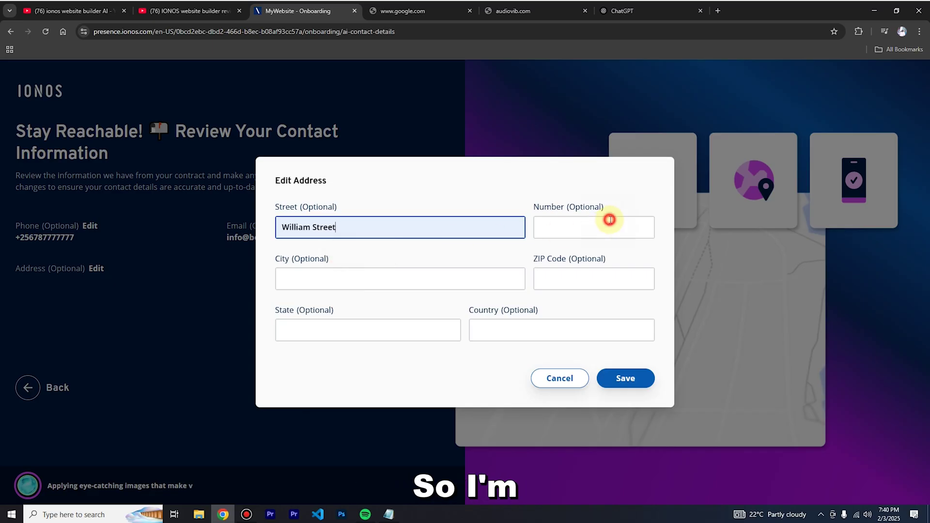
click(608, 221)
click(550, 269)
click(321, 280)
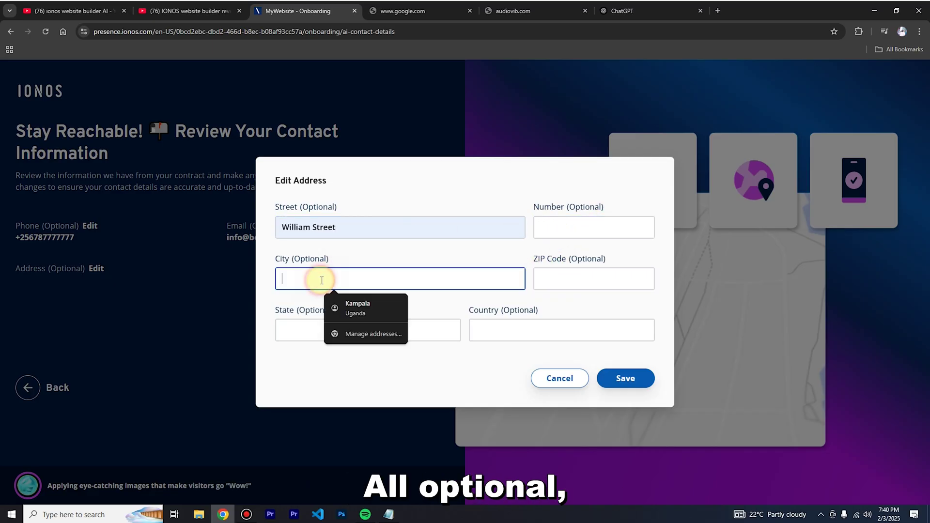
click(339, 306)
click(627, 379)
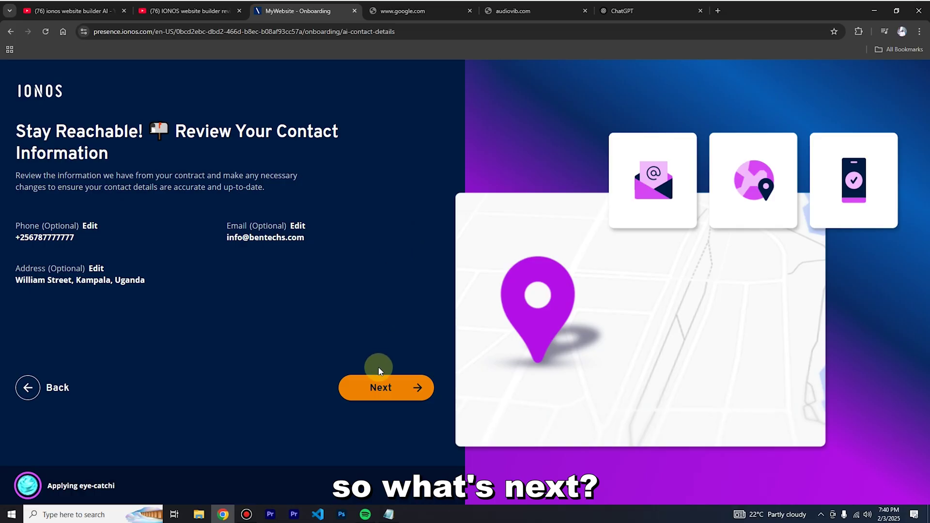
click(378, 392)
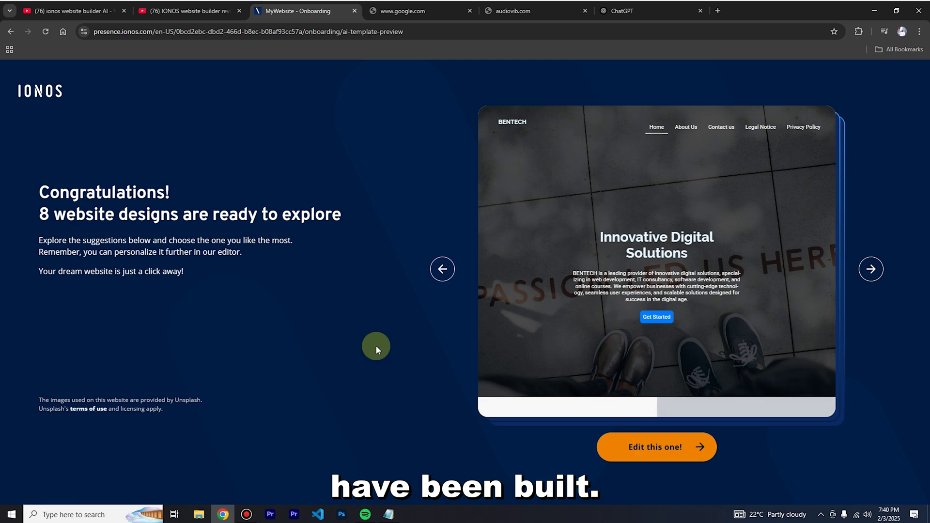
Move to the next generated design and open its full-size preview.
click(870, 271)
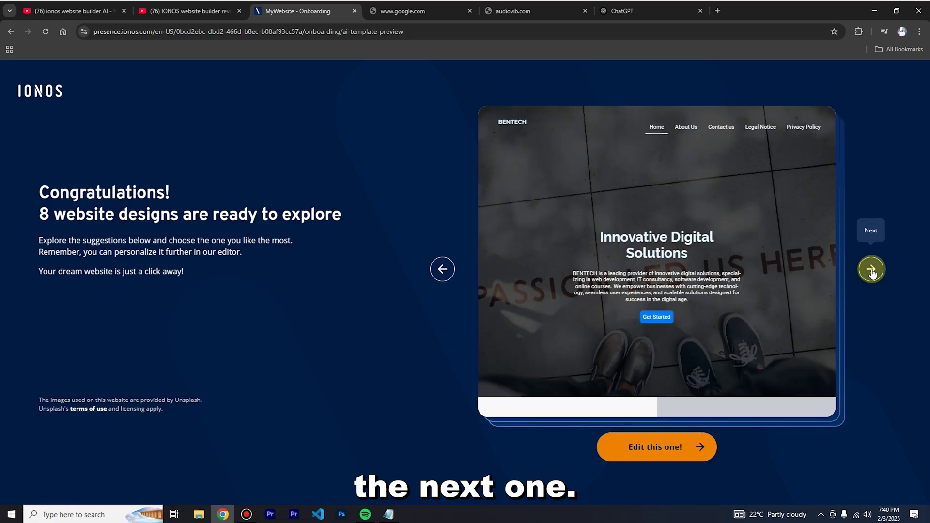
mouse_move(700, 303)
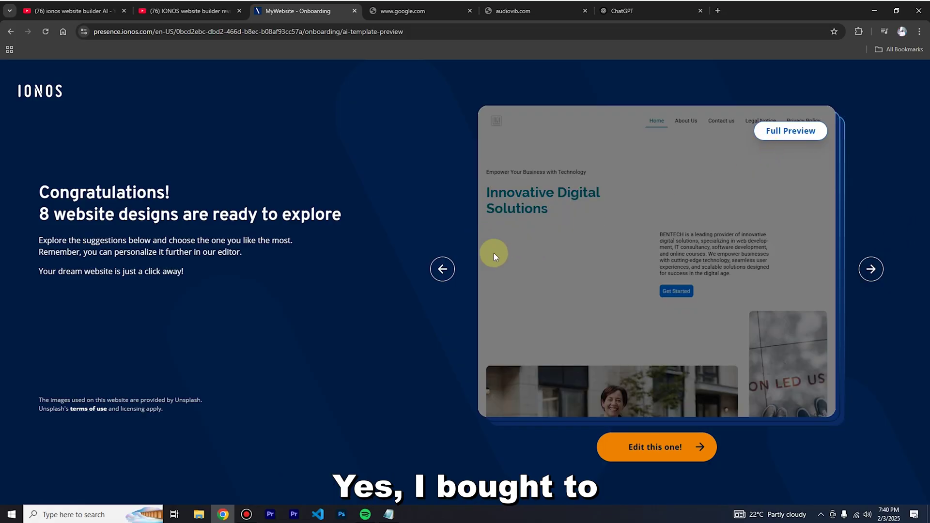
click(773, 133)
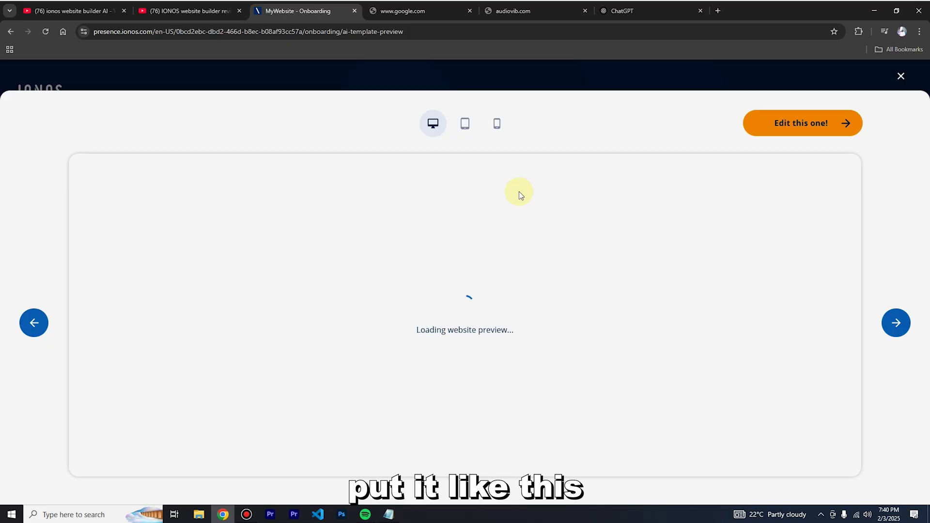
Scroll through the BENTECH template's sections and return to the top.
scroll(577, 270, down, 5)
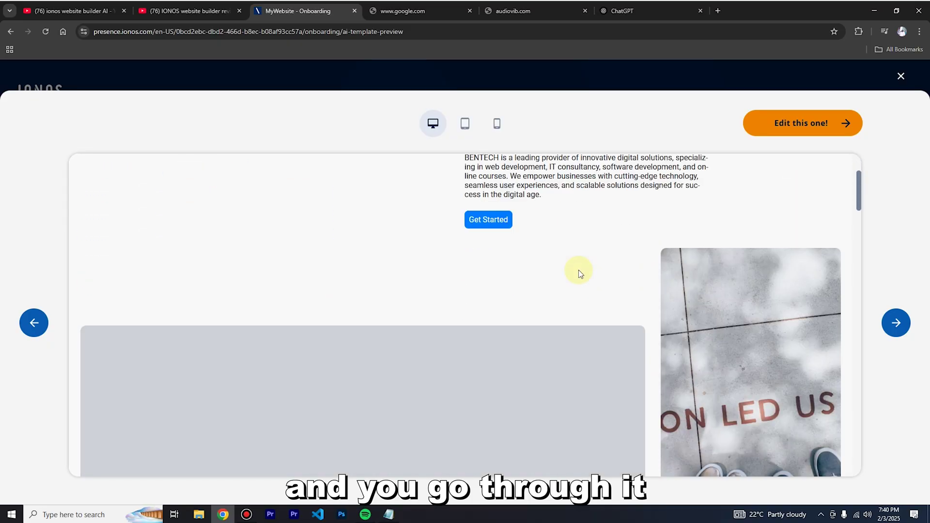
scroll(578, 271, down, 5)
scroll(577, 269, up, 8)
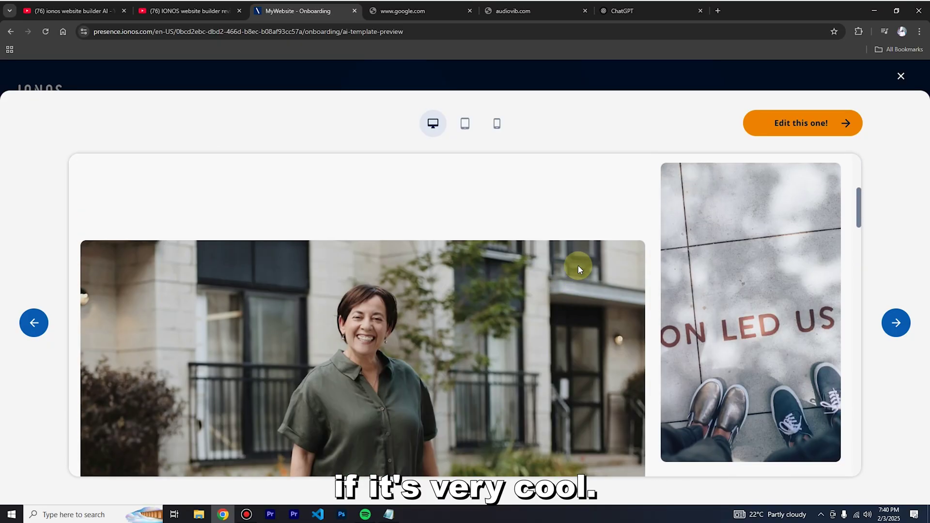
scroll(567, 276, down, 6)
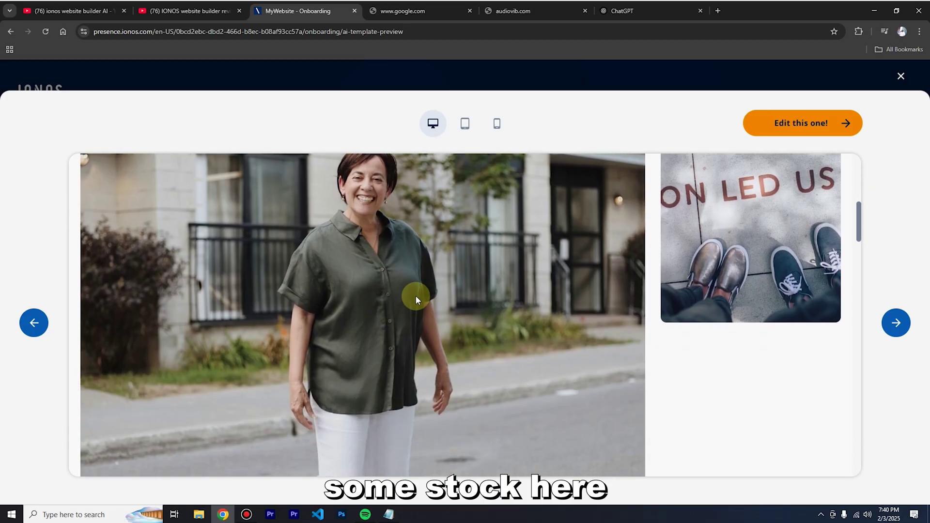
scroll(586, 308, up, 6)
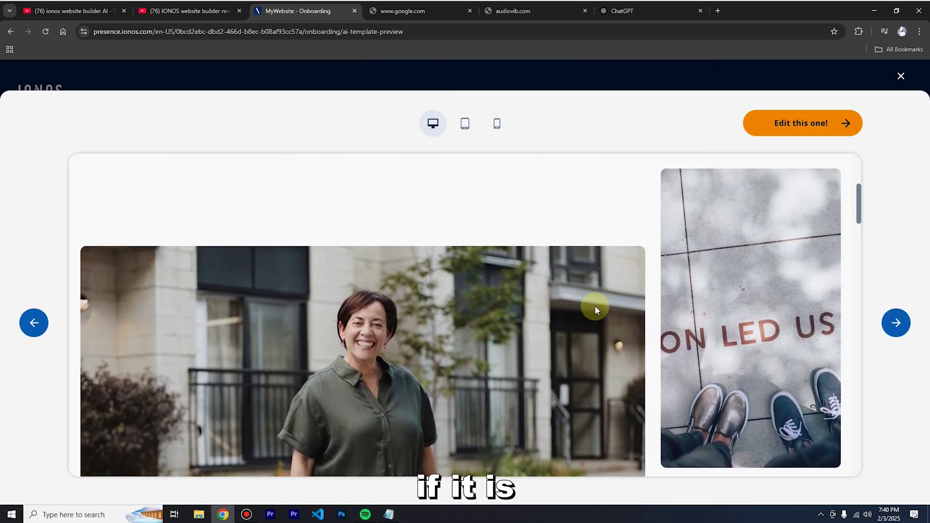
scroll(597, 309, up, 1)
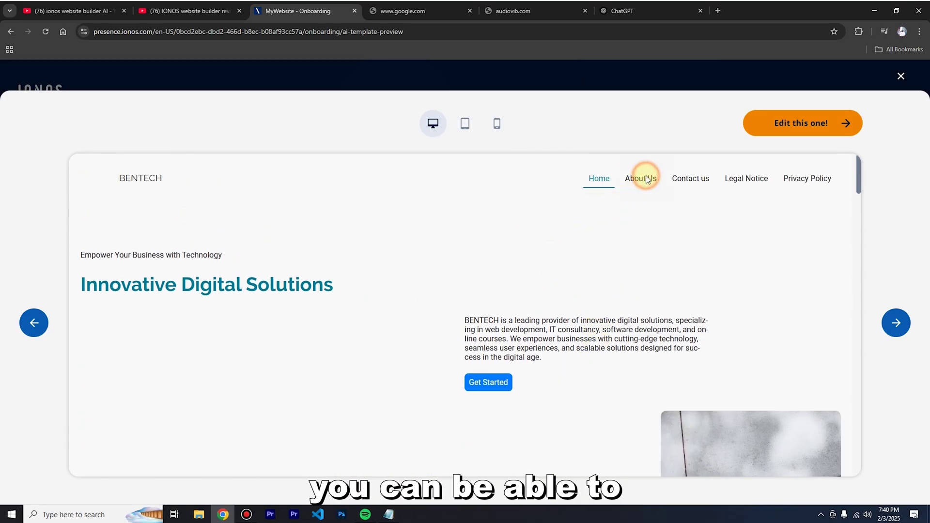
scroll(582, 269, down, 10)
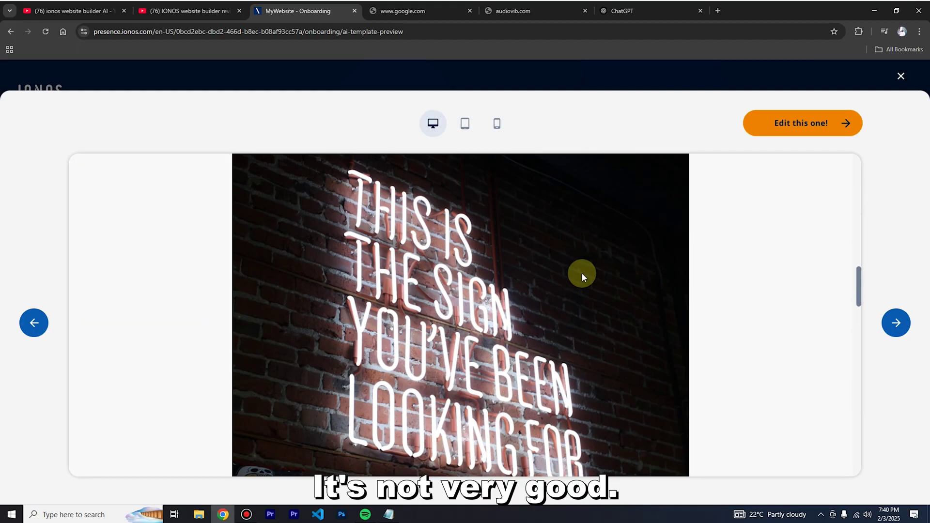
scroll(643, 196, up, 5)
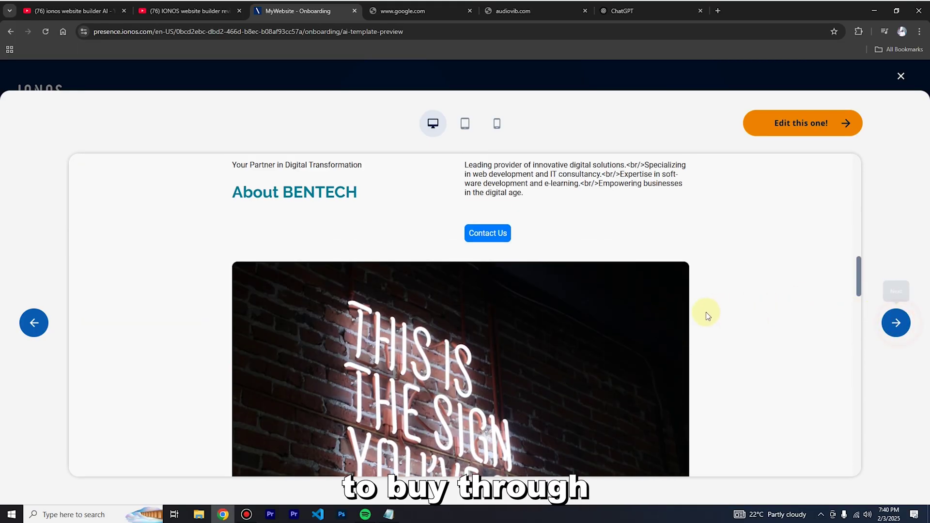
scroll(707, 314, up, 6)
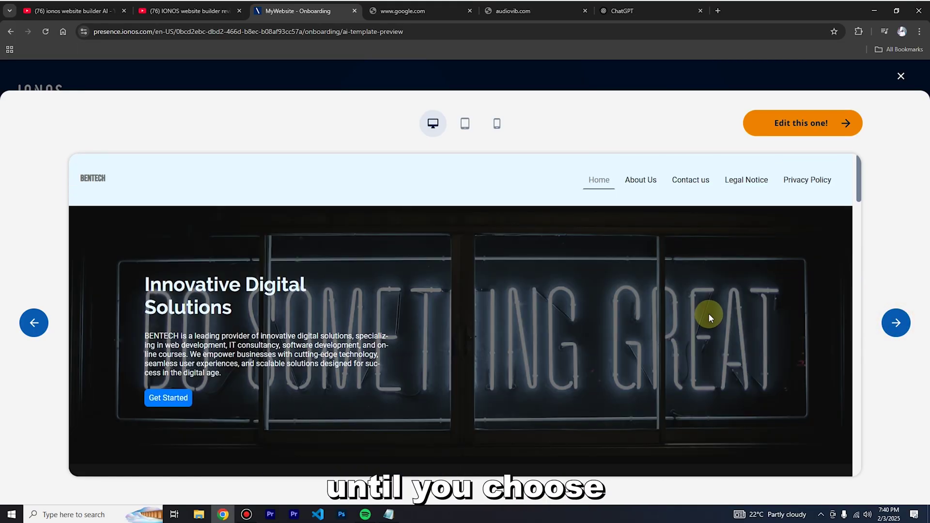
scroll(709, 319, down, 10)
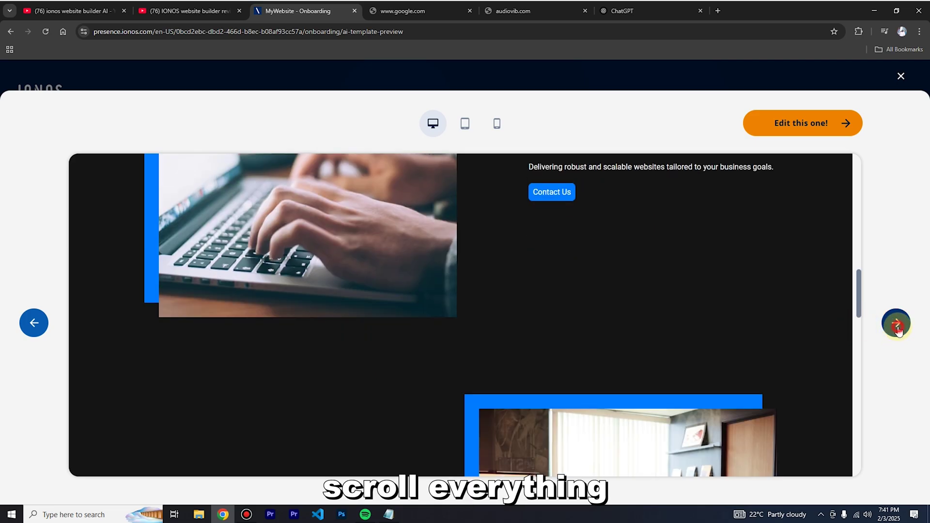
scroll(615, 327, up, 10)
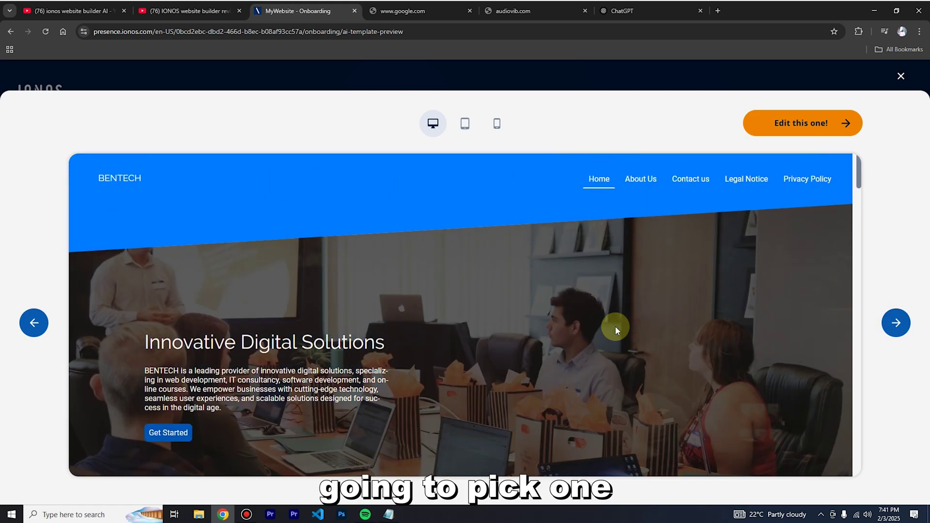
scroll(616, 336, down, 5)
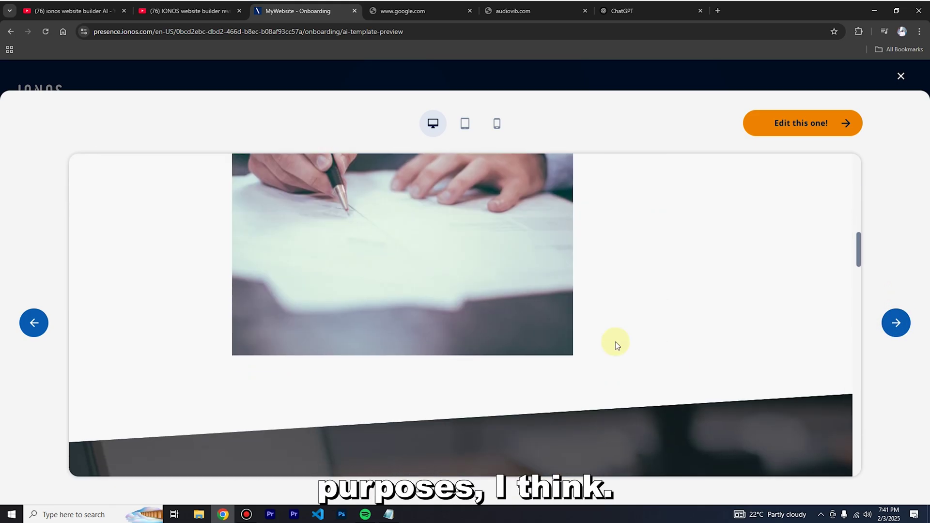
scroll(615, 344, up, 5)
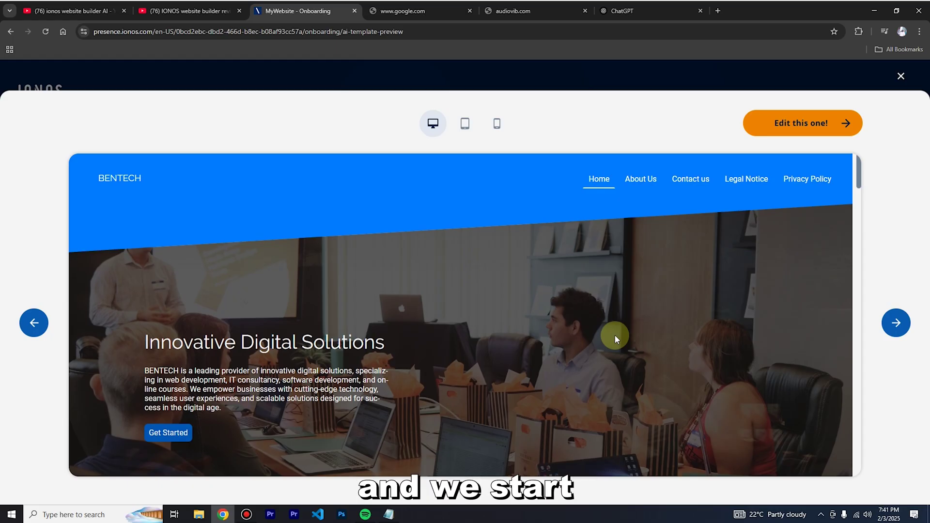
Open the BENTECH website in the editor and dismiss the welcome tips.
click(821, 122)
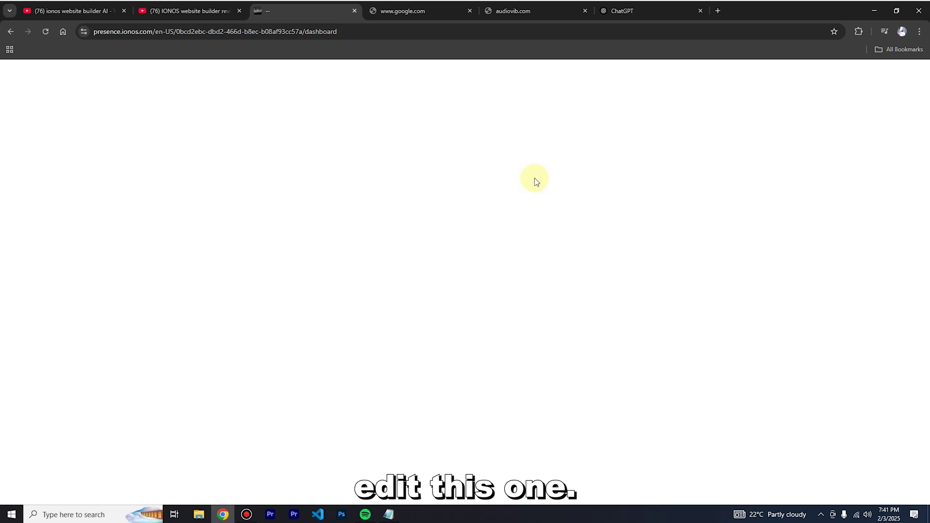
key(alt+Left)
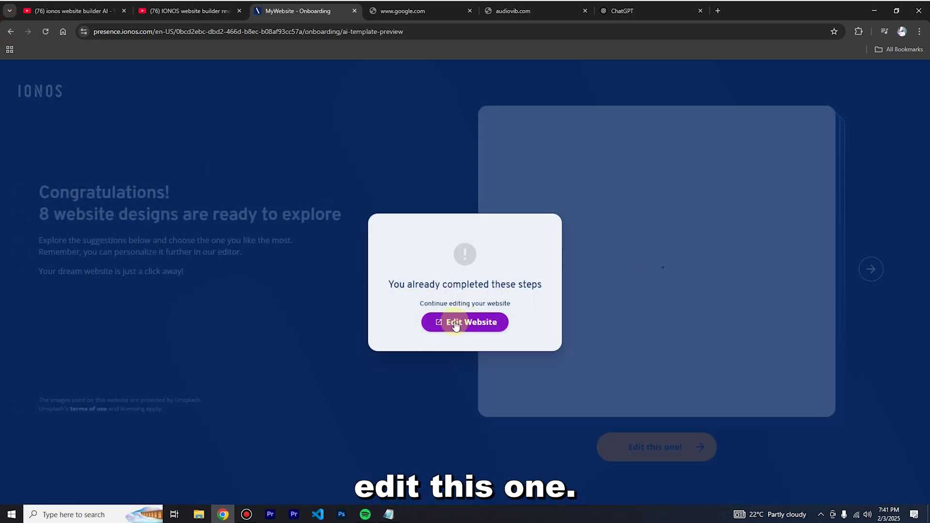
click(456, 324)
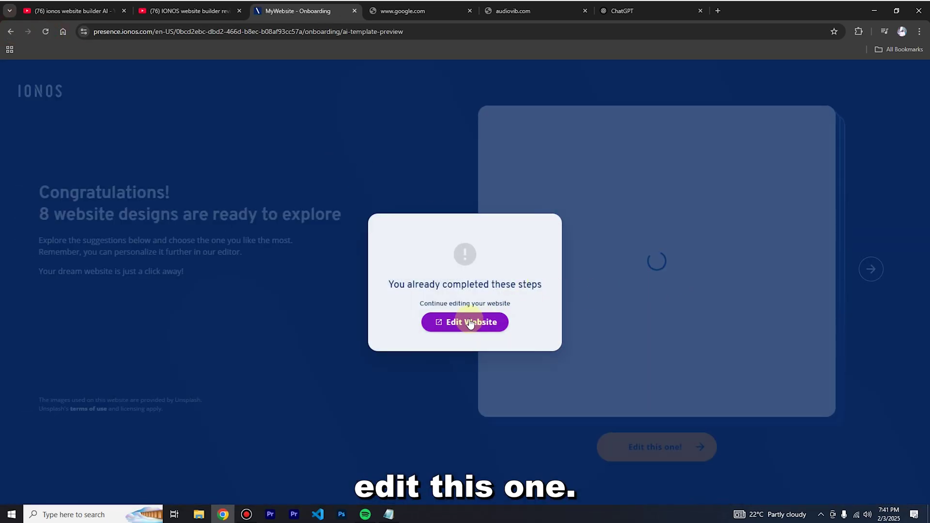
click(470, 324)
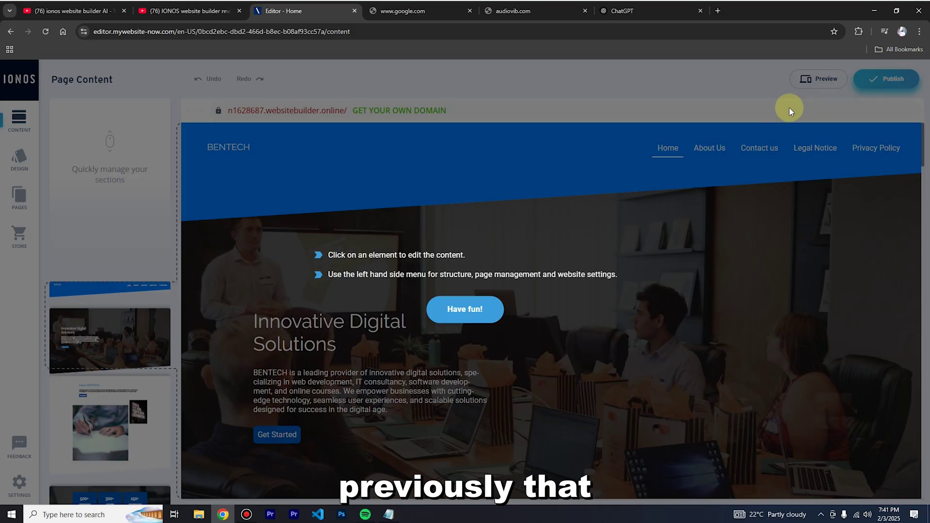
click(769, 129)
Preview the site at tablet and phone widths, ending in desktop layout.
click(817, 77)
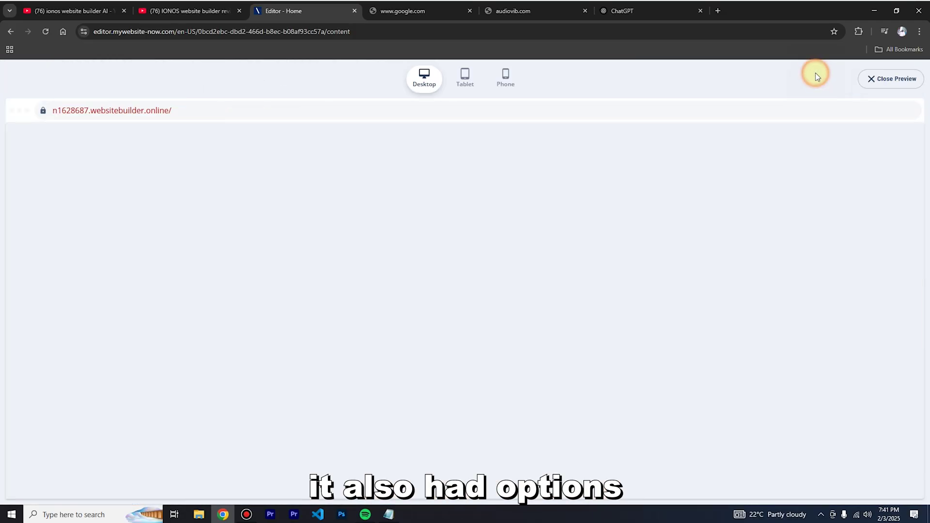
click(465, 76)
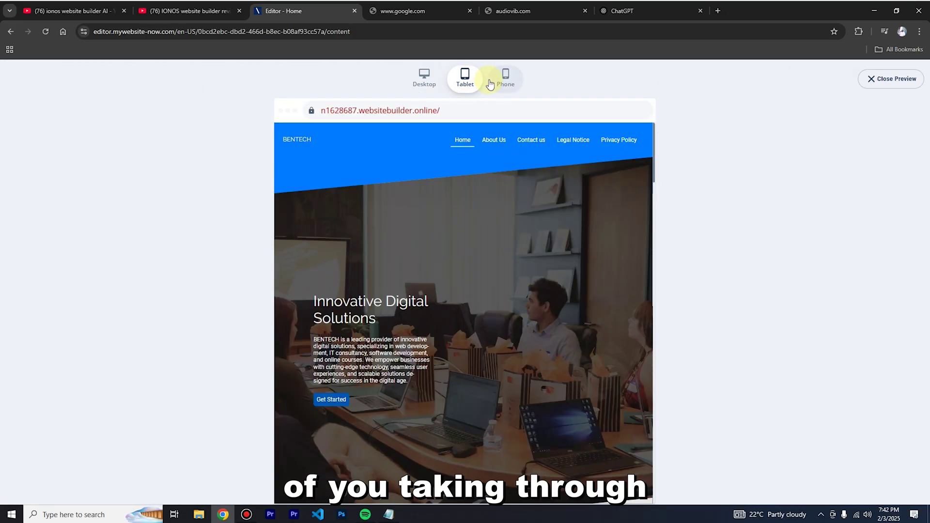
click(508, 76)
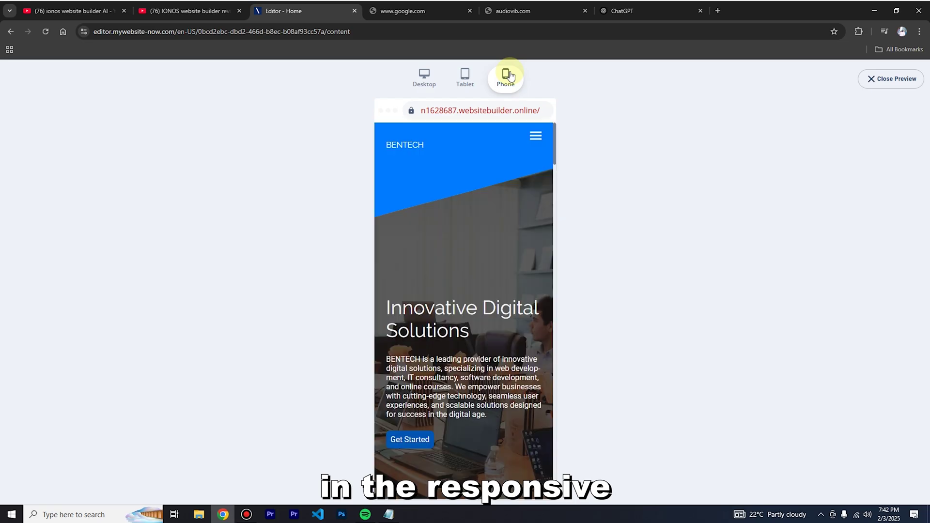
scroll(499, 293, down, 8)
scroll(499, 296, up, 8)
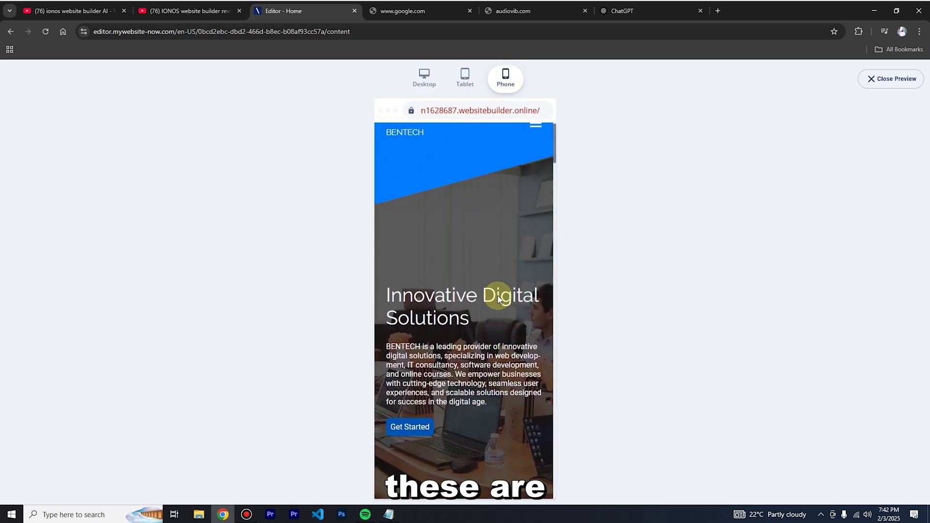
click(468, 87)
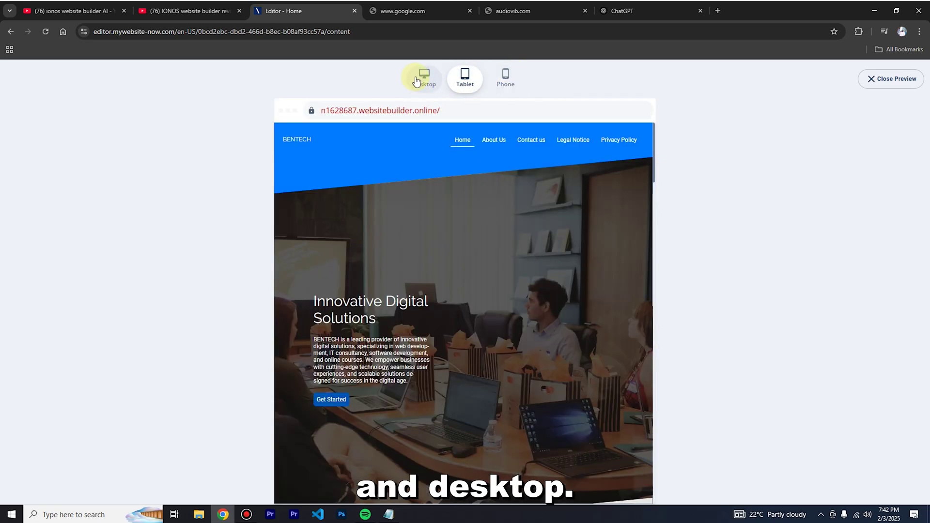
click(414, 82)
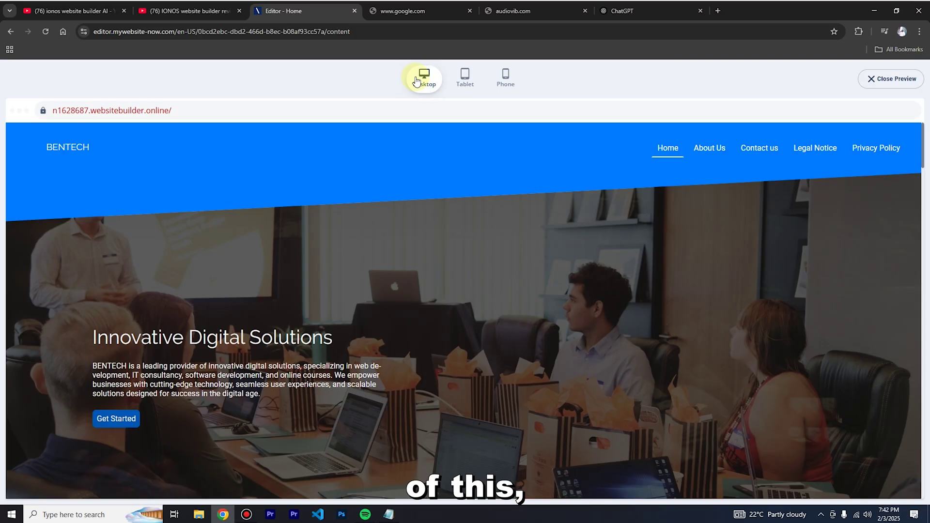
scroll(461, 230, down, 10)
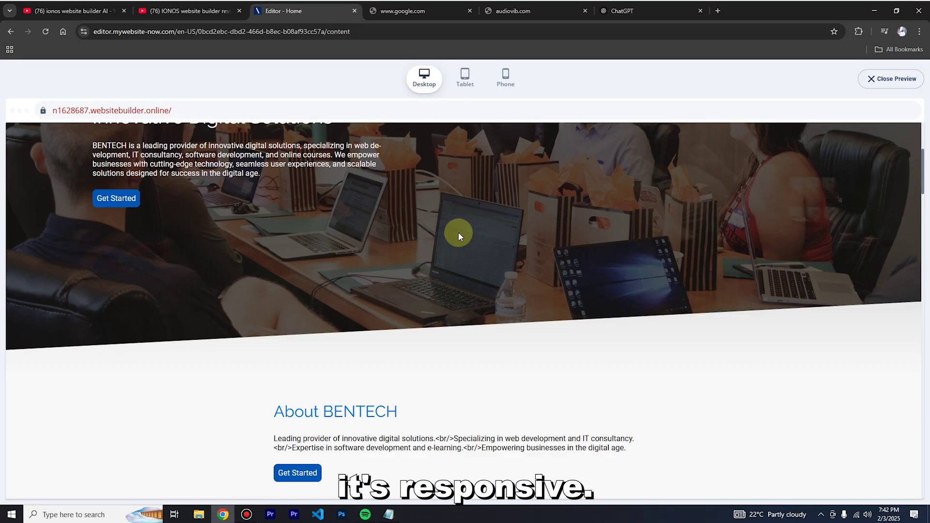
scroll(458, 234, up, 10)
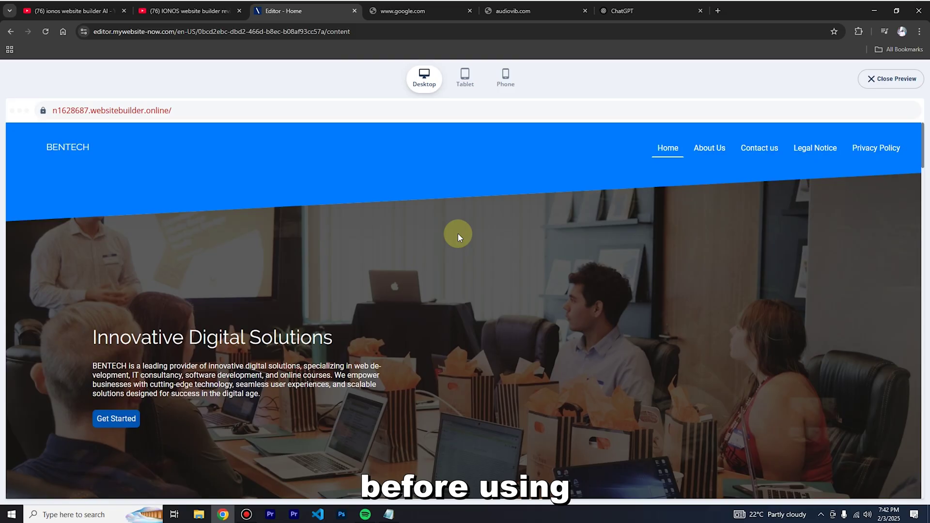
Close the preview and look over the page content in the editor.
click(881, 78)
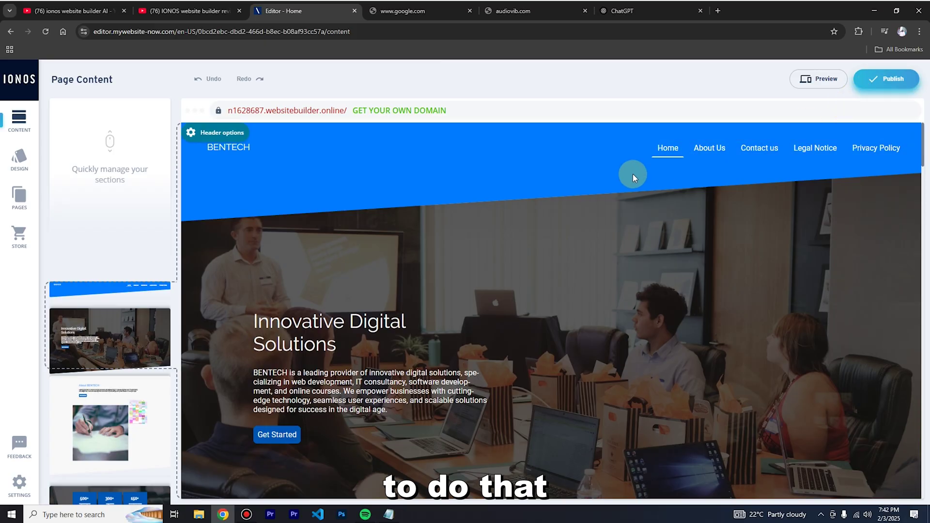
scroll(567, 295, down, 8)
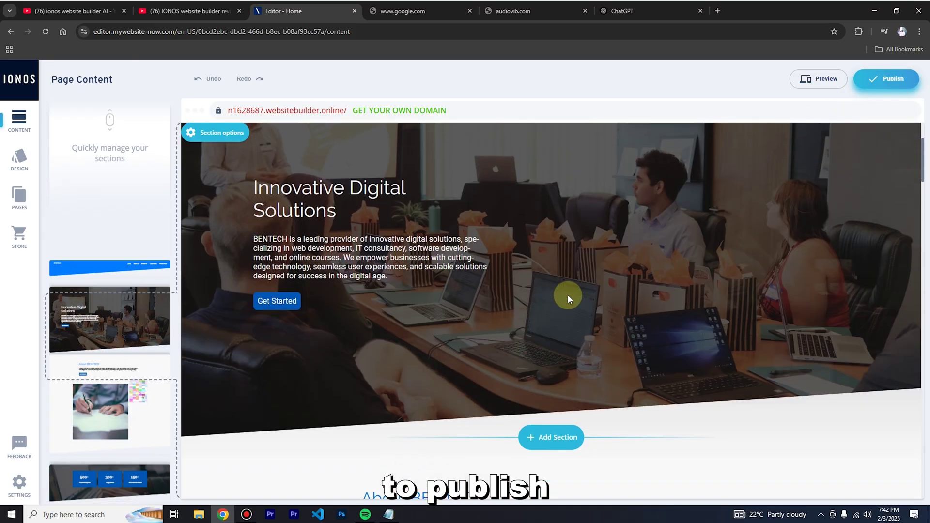
scroll(569, 300, down, 10)
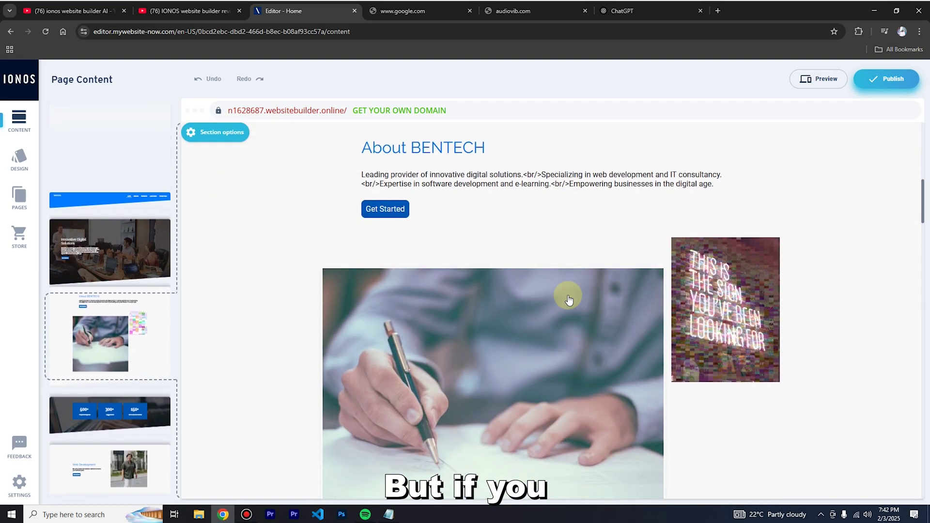
scroll(567, 300, down, 10)
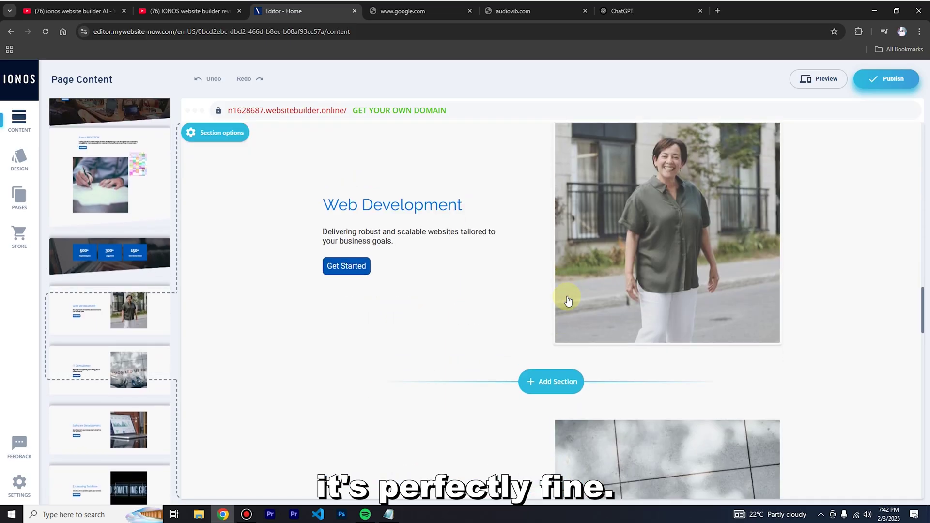
scroll(561, 288, up, 20)
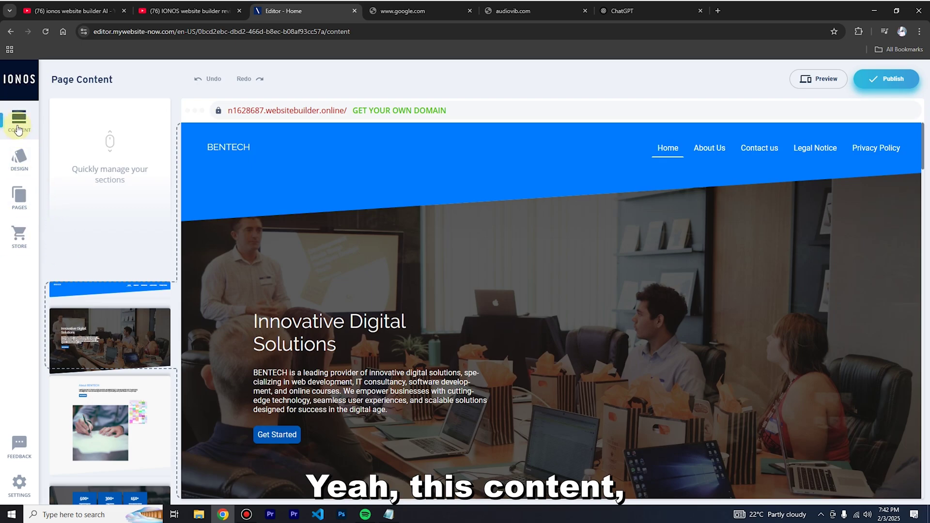
scroll(153, 222, down, 5)
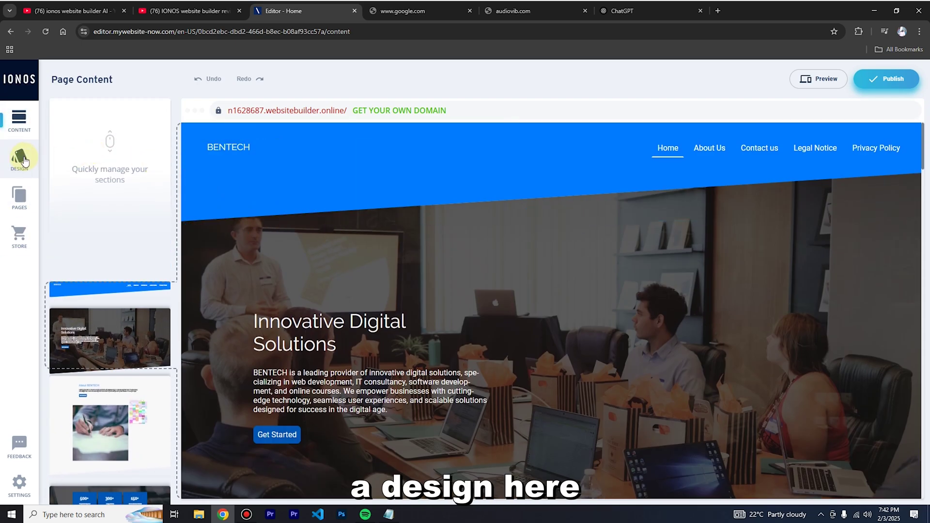
Check the Design colour settings, then show the site's list of pages.
click(22, 159)
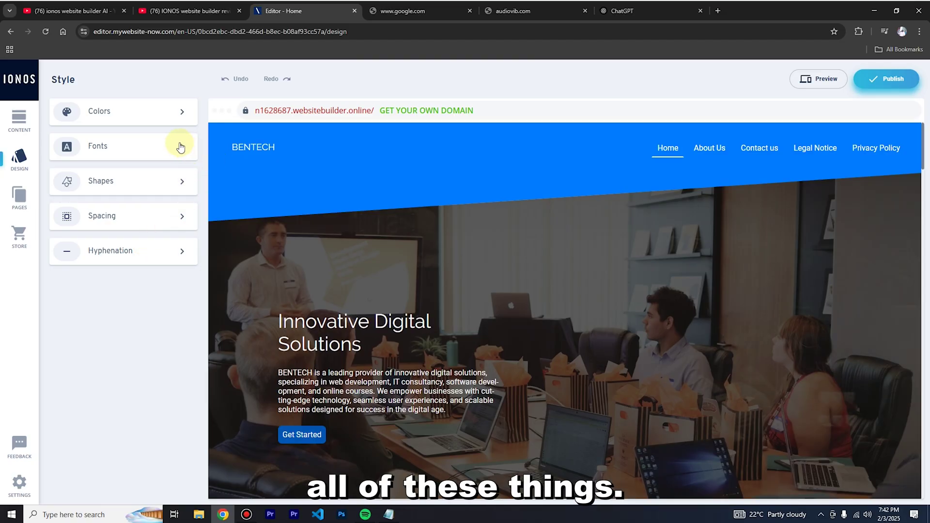
click(181, 120)
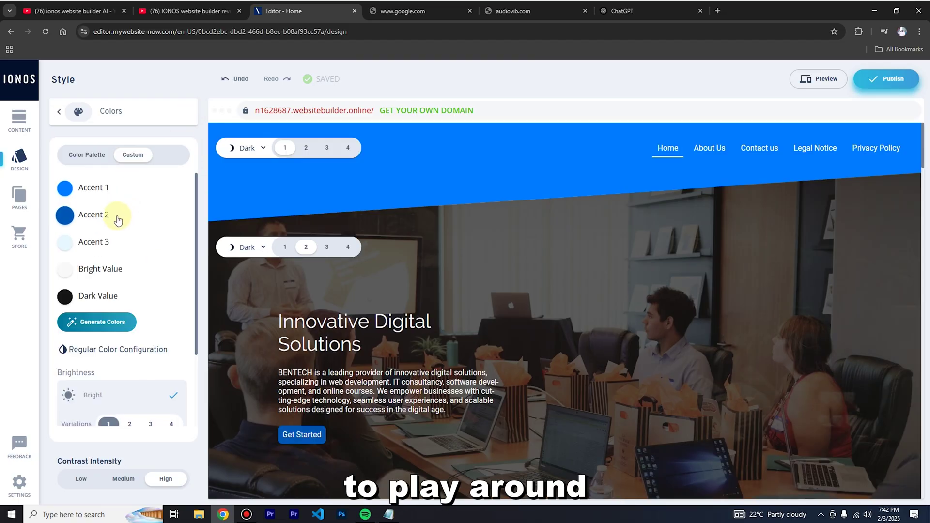
scroll(120, 238, down, 3)
scroll(54, 219, up, 3)
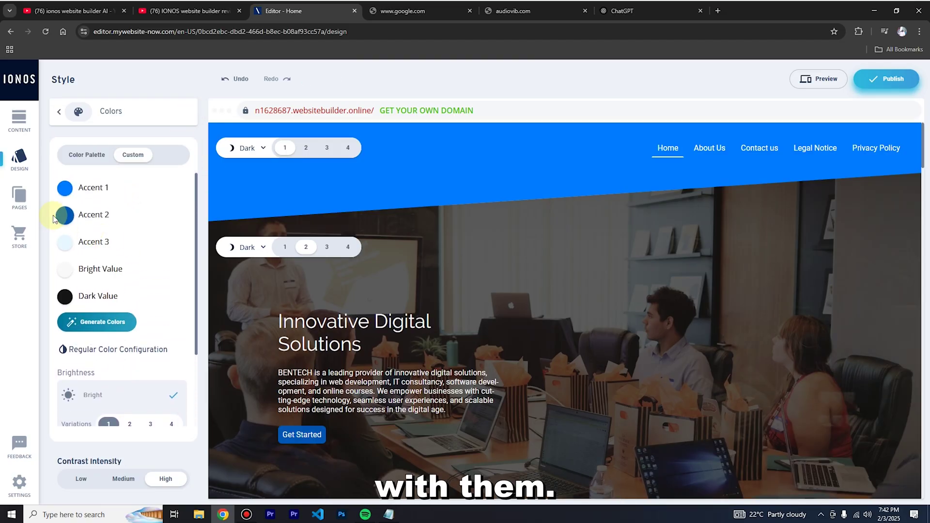
click(19, 196)
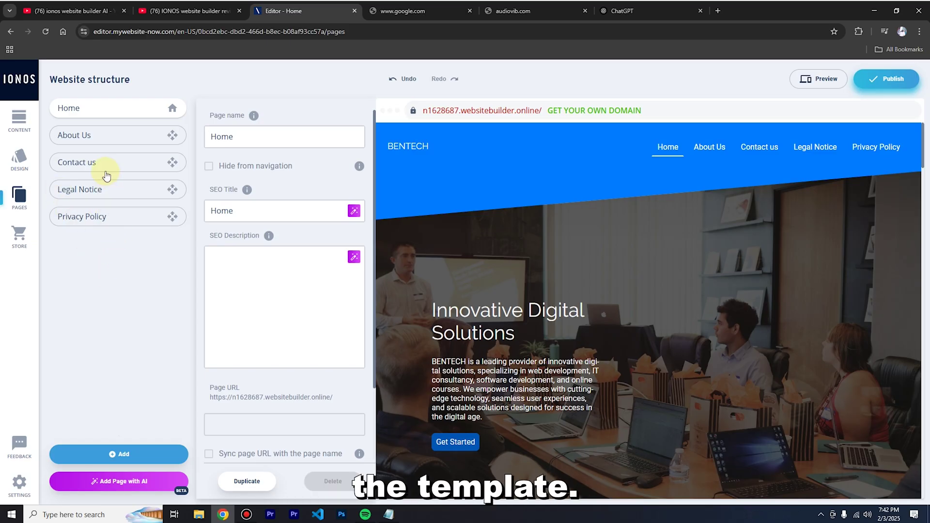
Add a new page named 'Store' and focus its SEO description.
click(127, 452)
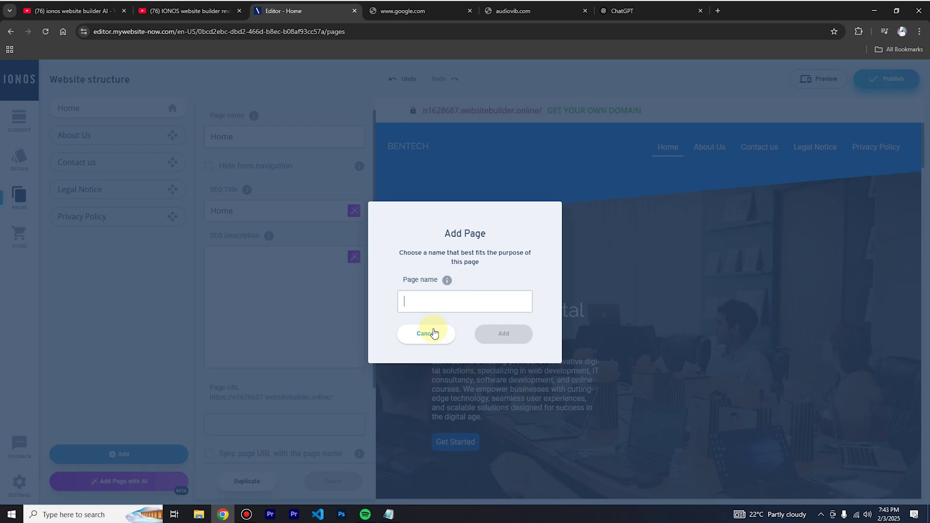
text(S)
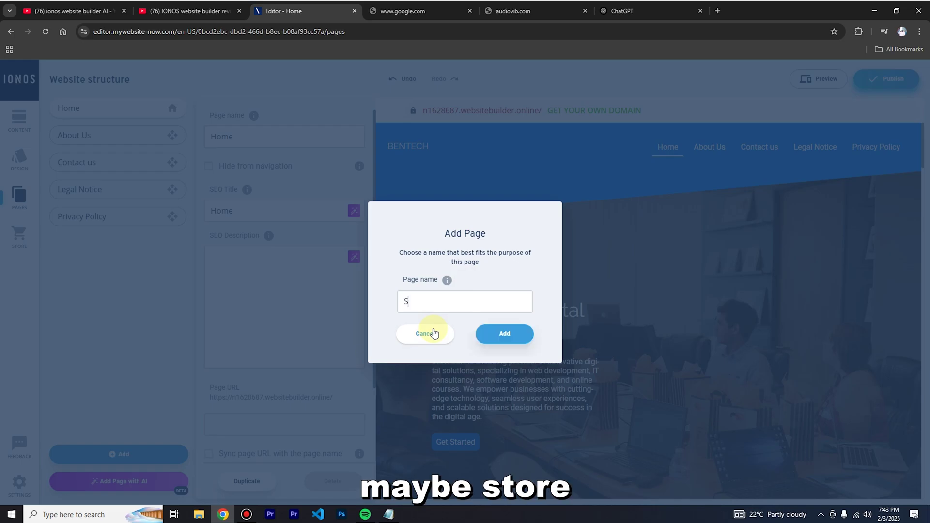
text(tore)
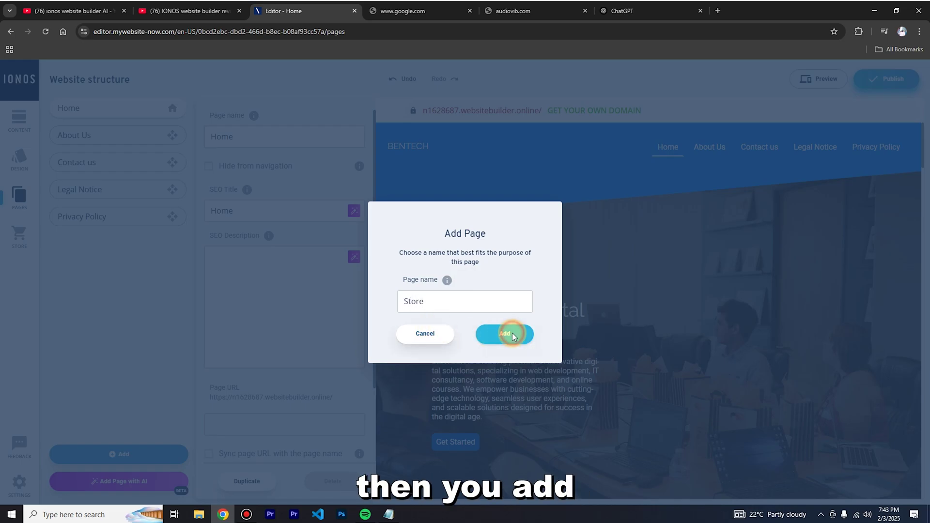
click(513, 333)
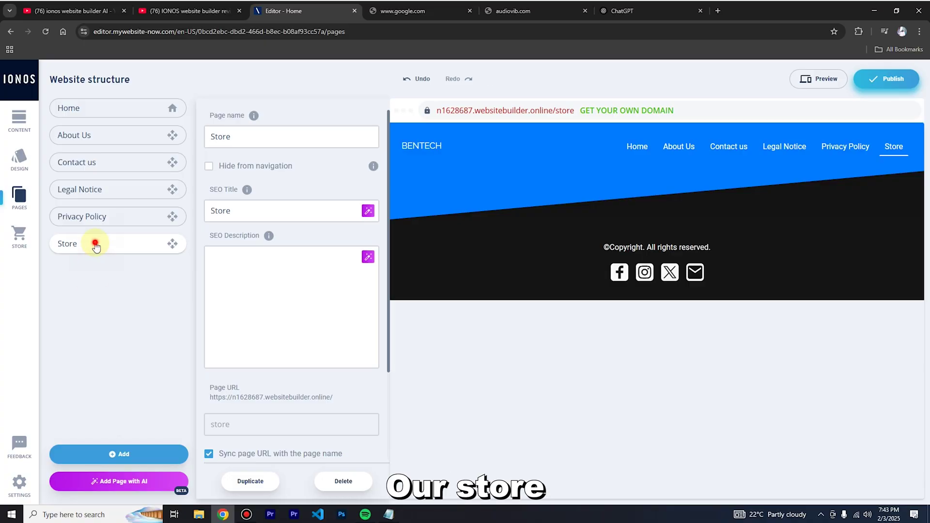
click(243, 282)
scroll(268, 285, down, 2)
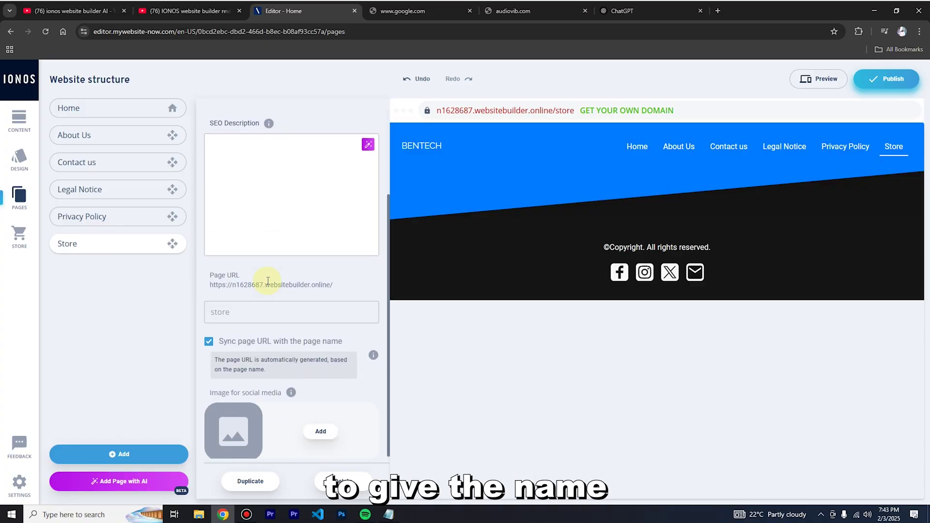
scroll(268, 285, up, 2)
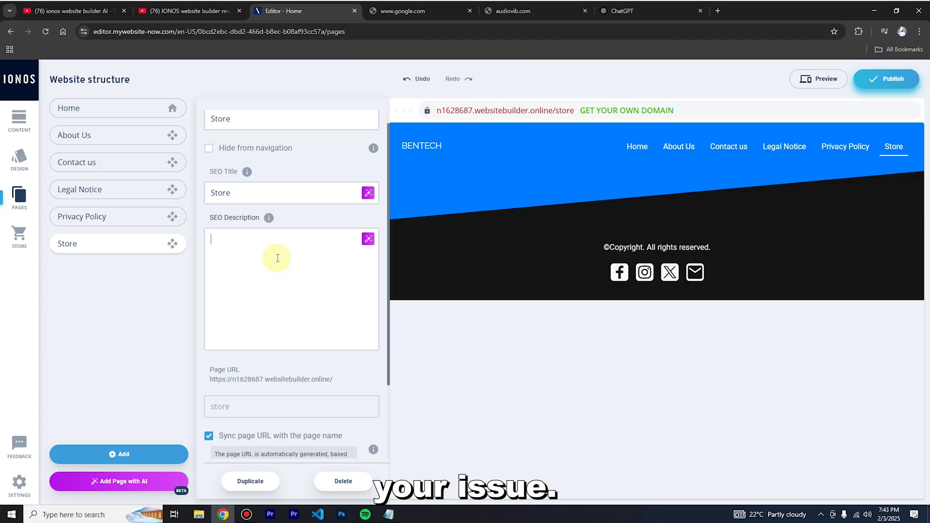
scroll(272, 257, up, 1)
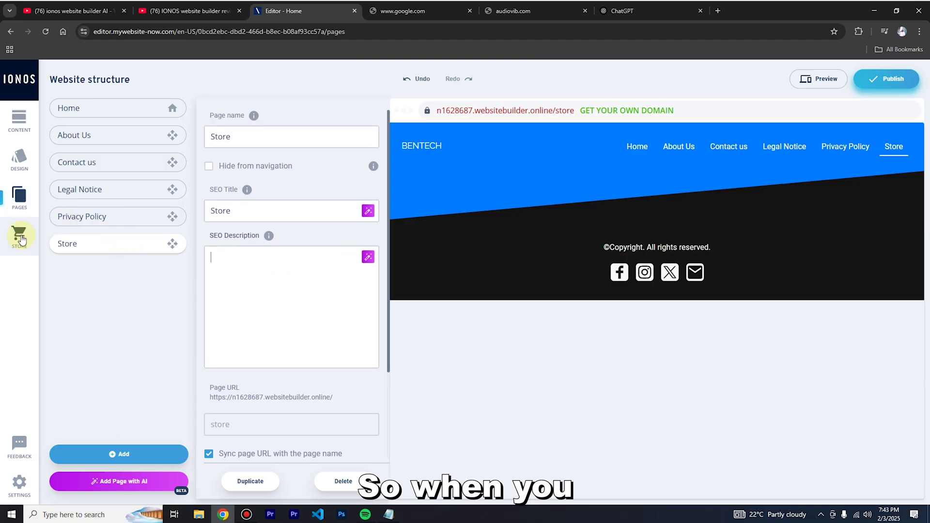
Check the online store's eCommerce upgrade offer, then open the Website Settings.
click(18, 189)
click(19, 234)
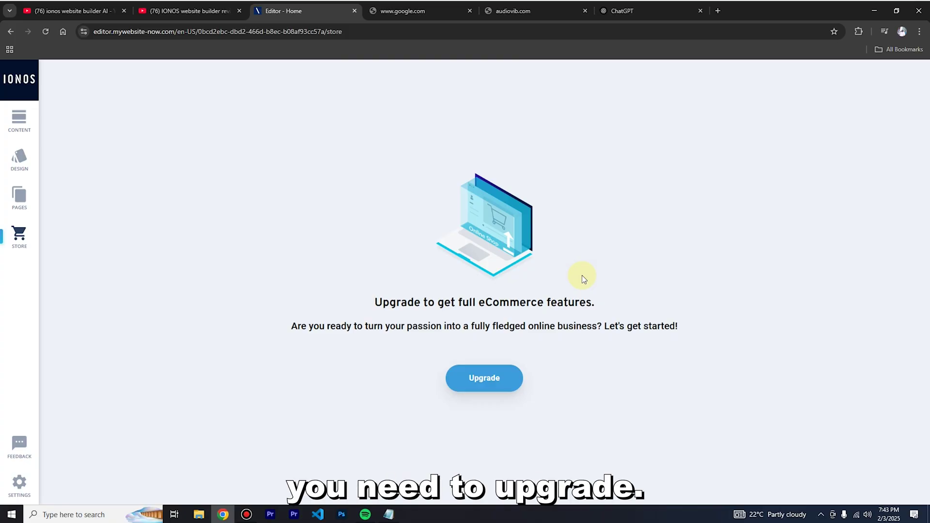
click(502, 372)
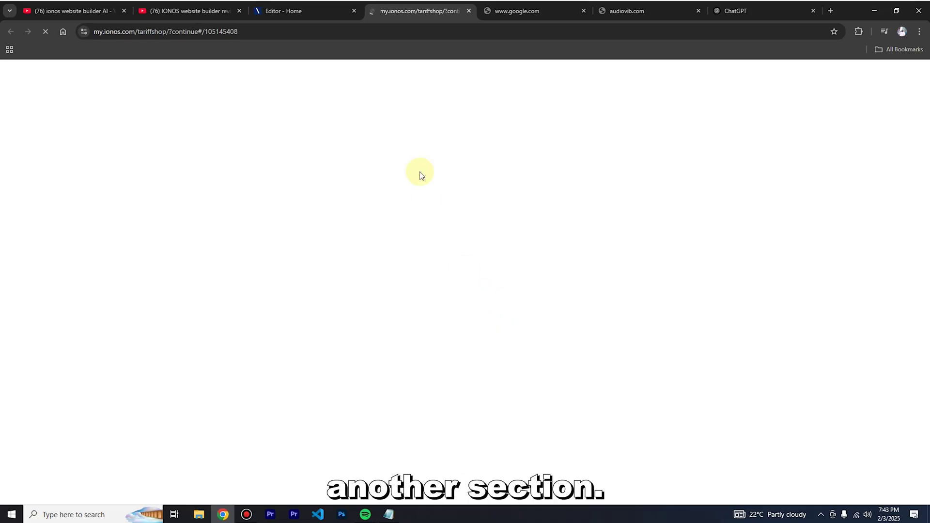
click(315, 9)
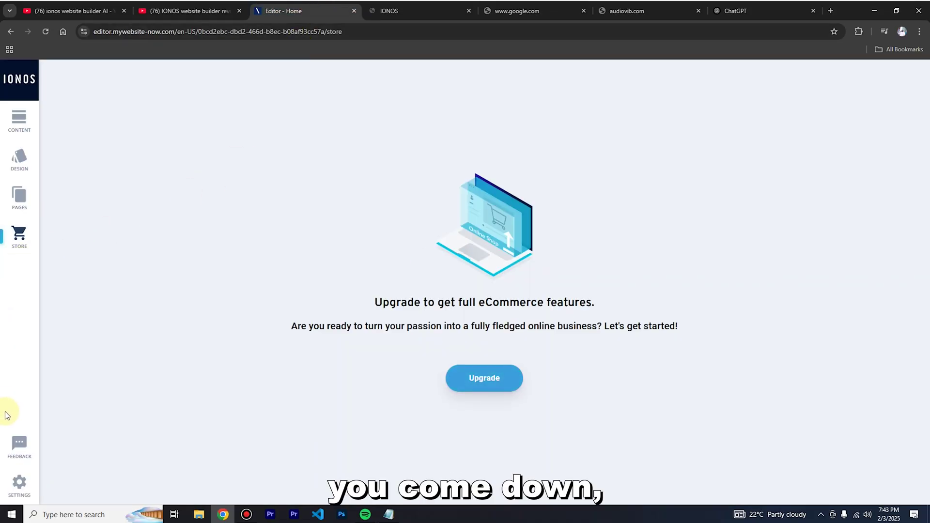
click(19, 486)
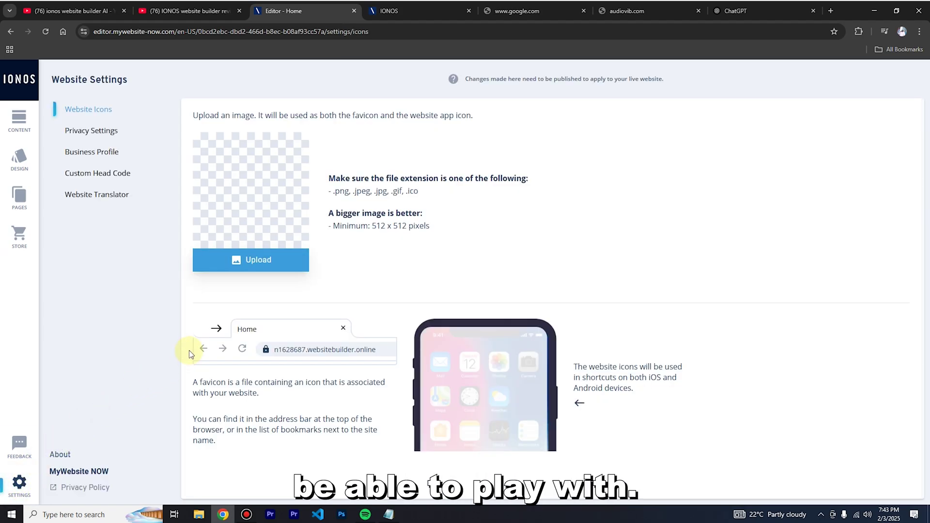
Upload BENTECH.jpg from Downloads as the favicon and app icon.
click(255, 261)
click(89, 141)
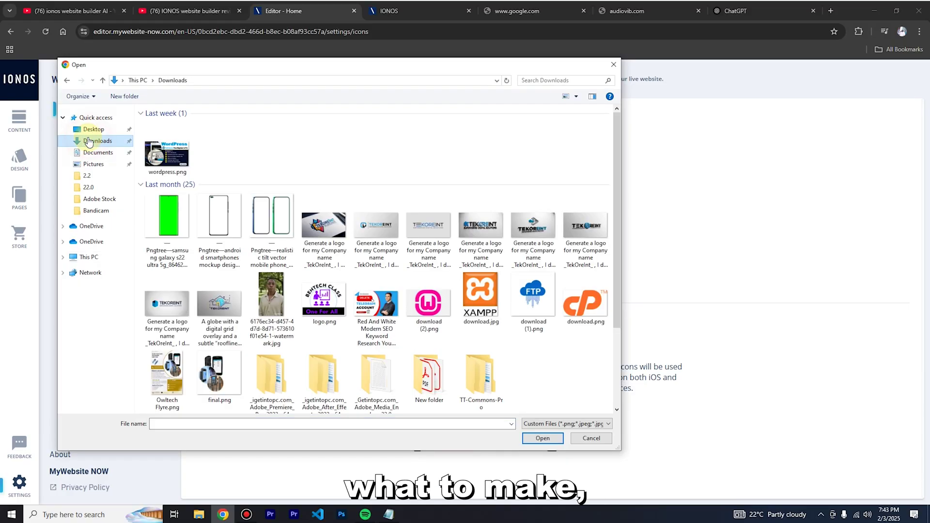
scroll(362, 277, down, 3)
click(318, 373)
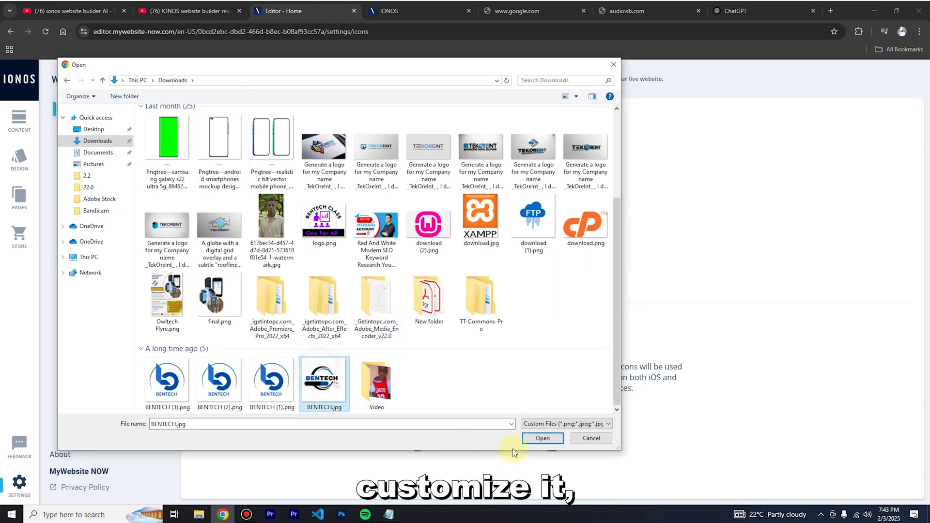
click(543, 438)
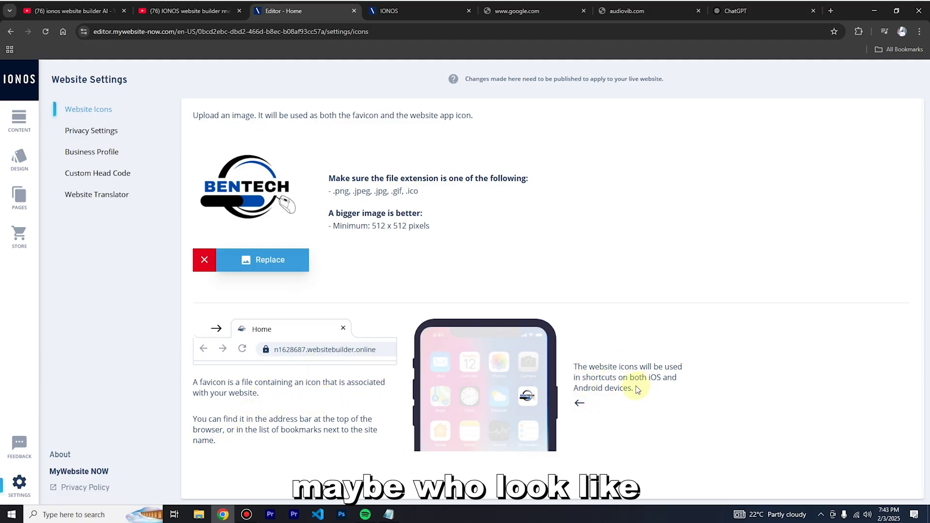
Review the Privacy Settings and the list of cookie consents.
click(92, 138)
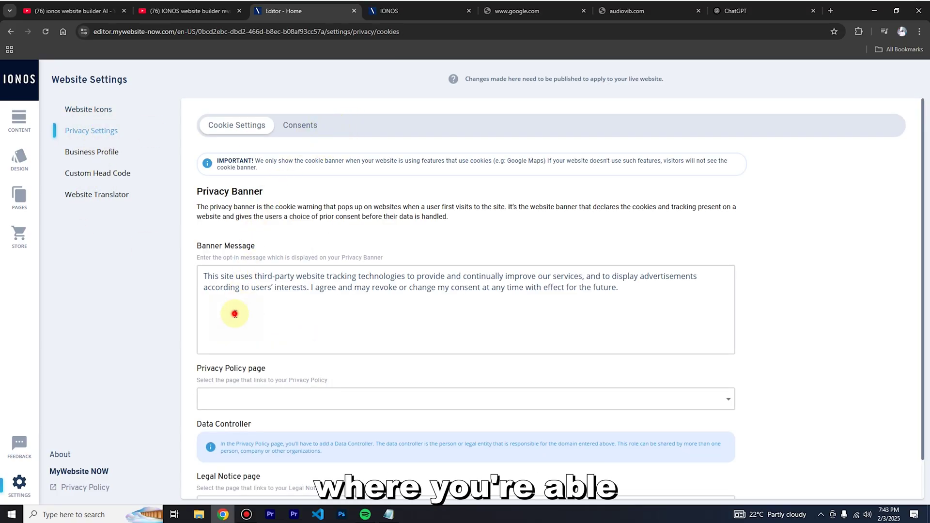
scroll(407, 296, down, 1)
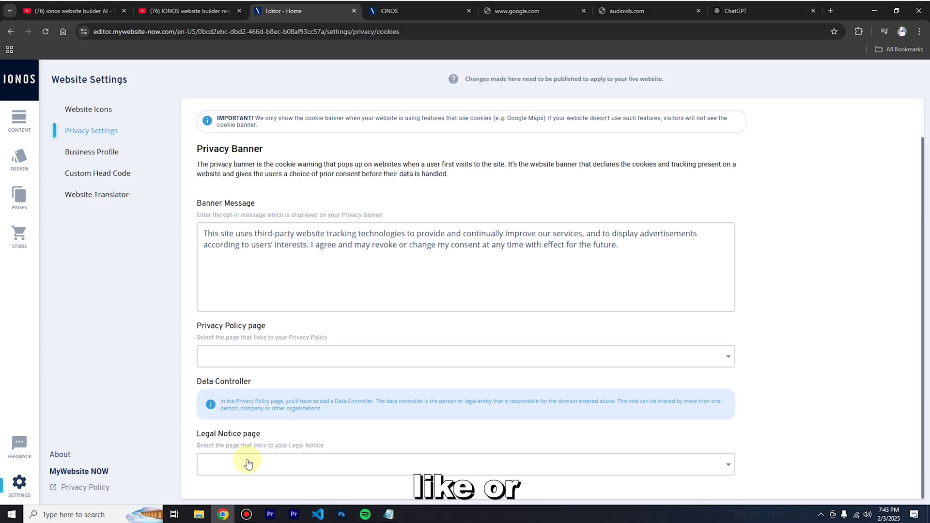
scroll(333, 220, up, 1)
click(301, 125)
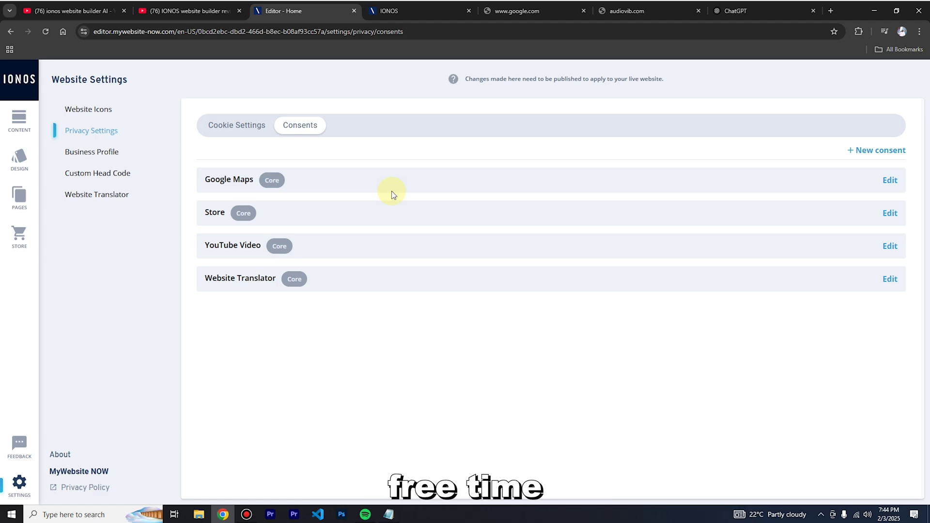
Autofill the owner's first and last name in the Business Profile.
click(102, 153)
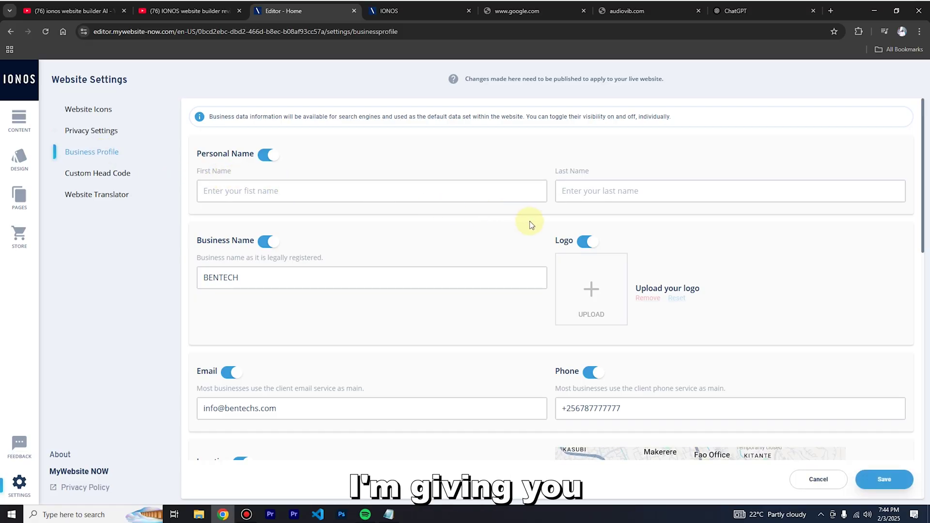
click(229, 193)
click(281, 217)
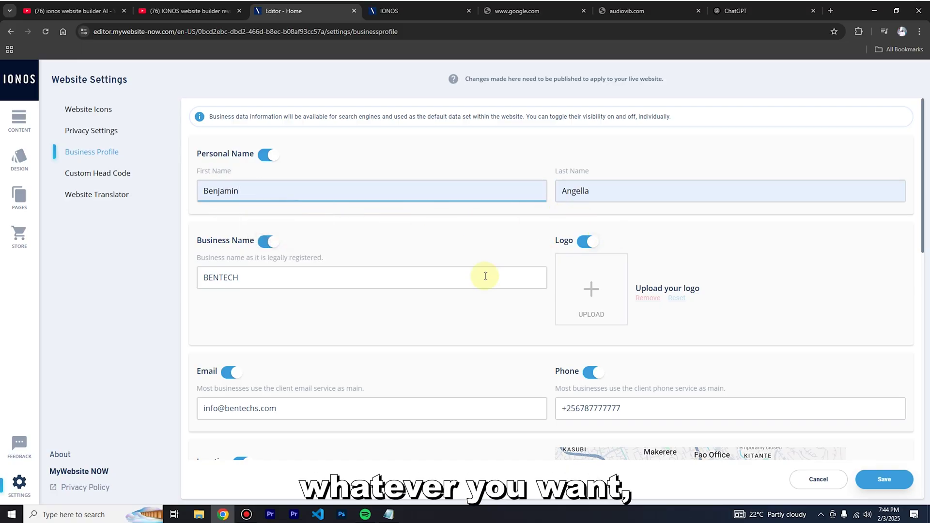
click(288, 287)
Upload BENTECH.jpg and use it as the business profile logo.
click(589, 291)
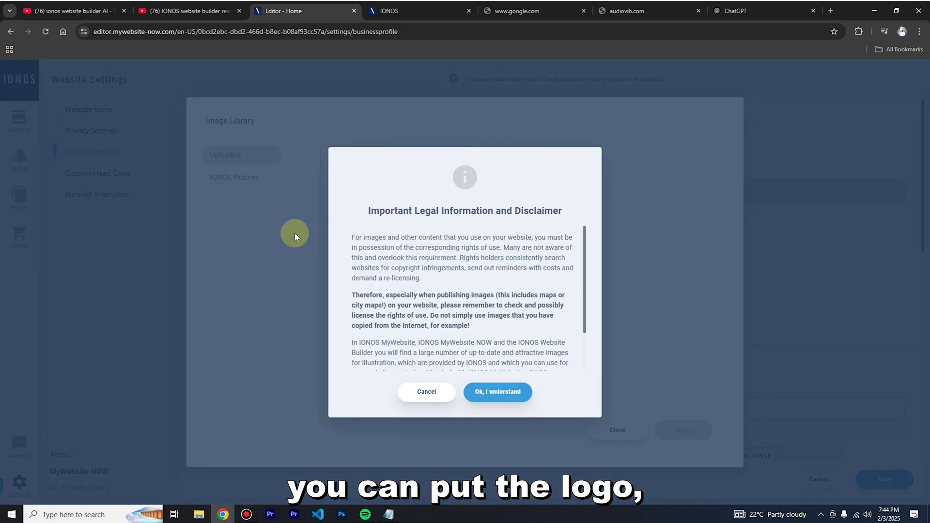
click(476, 391)
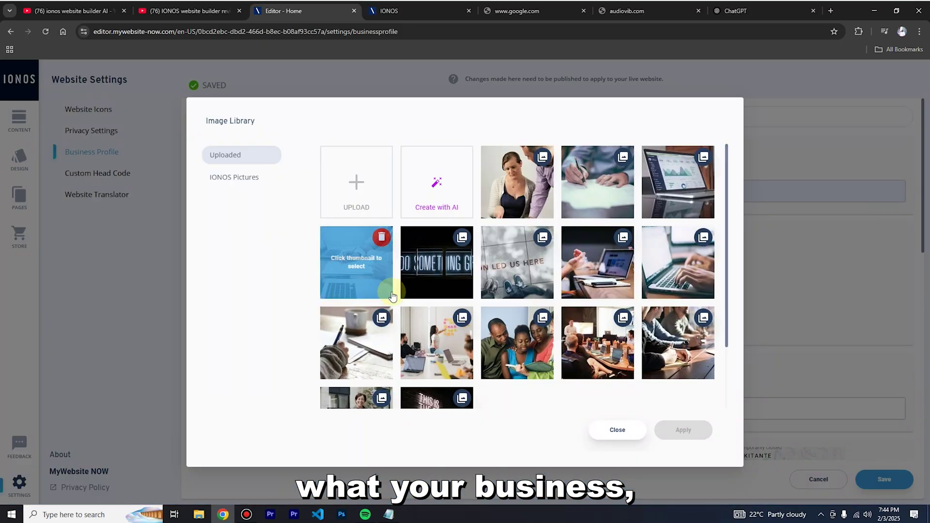
scroll(470, 243, down, 2)
scroll(514, 266, up, 2)
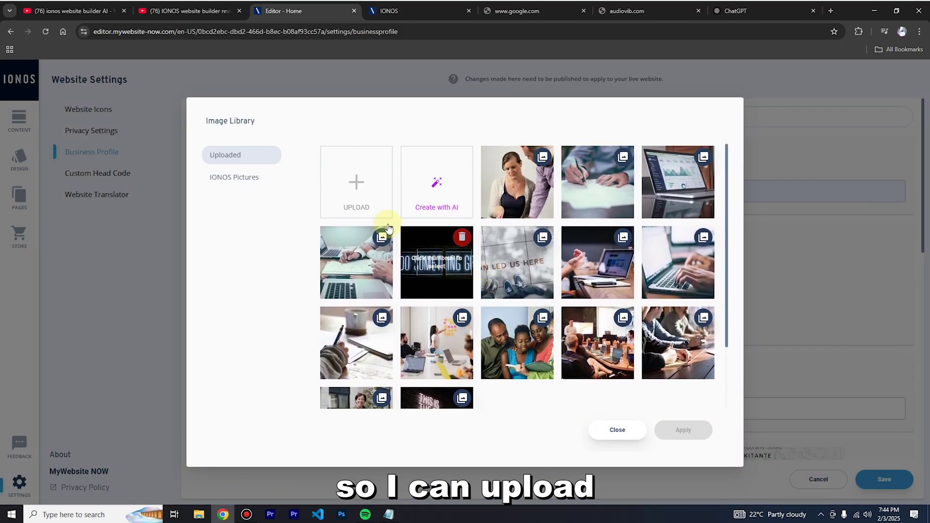
click(361, 207)
scroll(320, 291, down, 3)
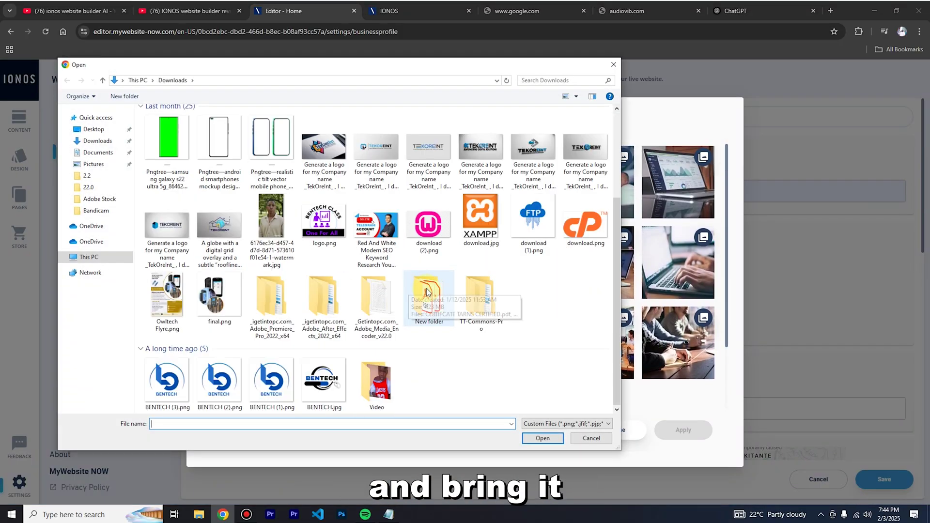
click(318, 383)
click(556, 435)
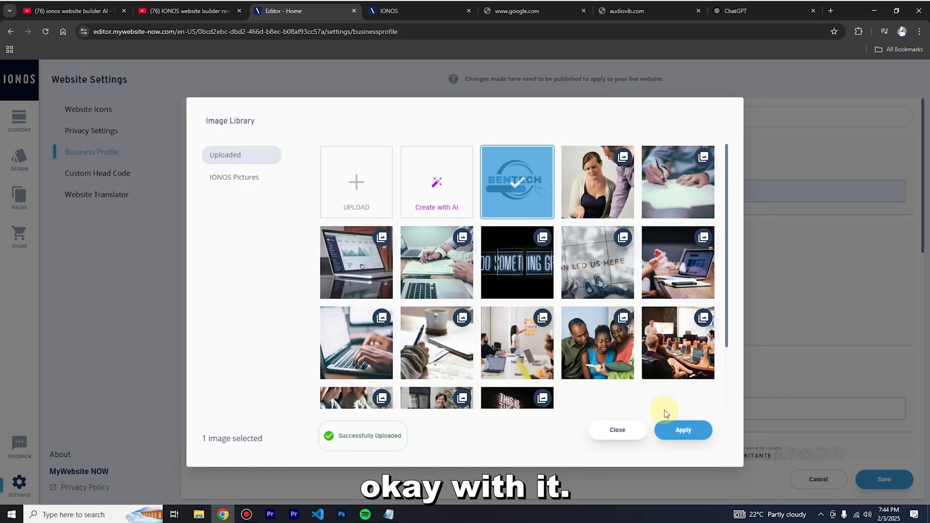
click(676, 430)
Save the completed Business Profile.
scroll(283, 288, down, 3)
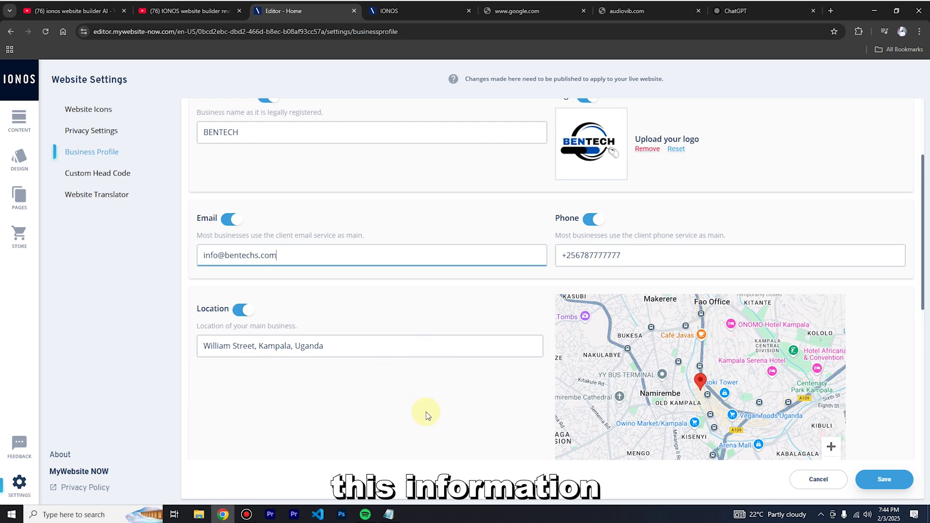
scroll(422, 412, down, 4)
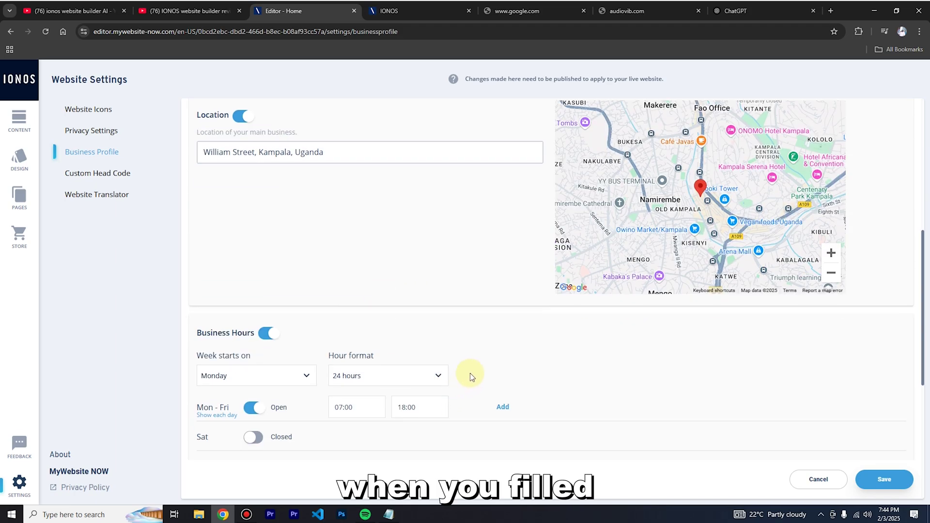
scroll(484, 376, down, 5)
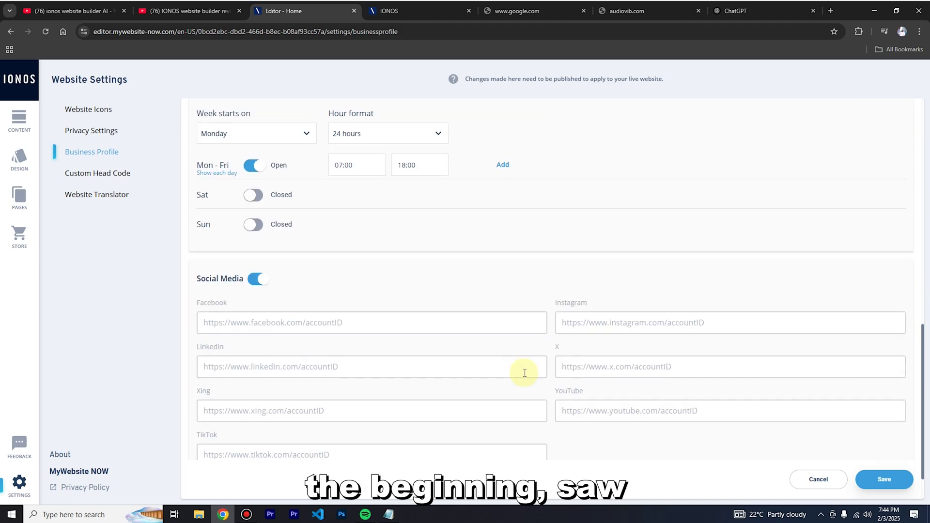
scroll(485, 361, down, 1)
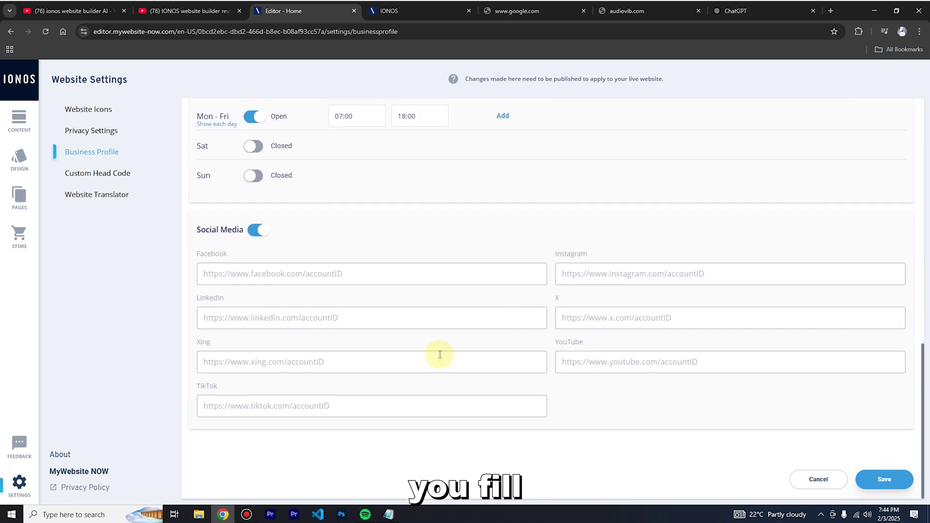
click(887, 479)
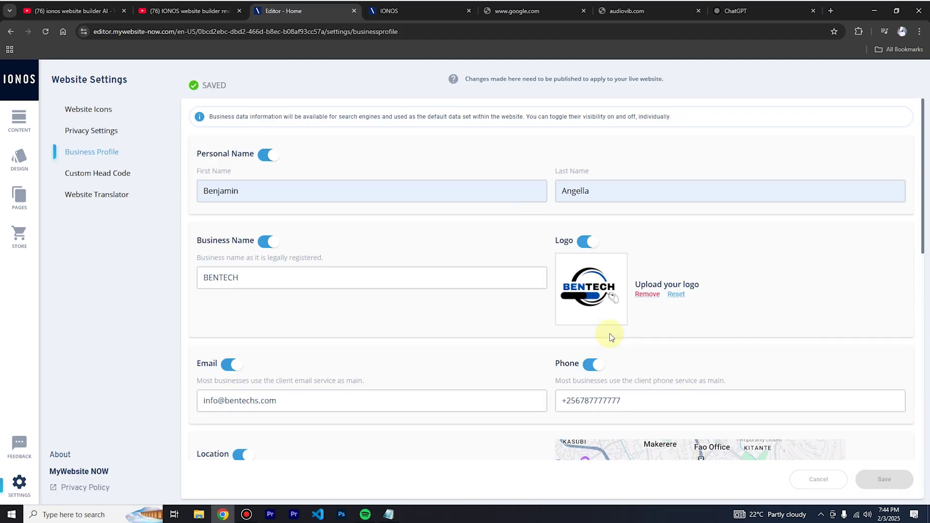
View the empty Custom Head Code editor, then the Website Translator widget options.
click(97, 174)
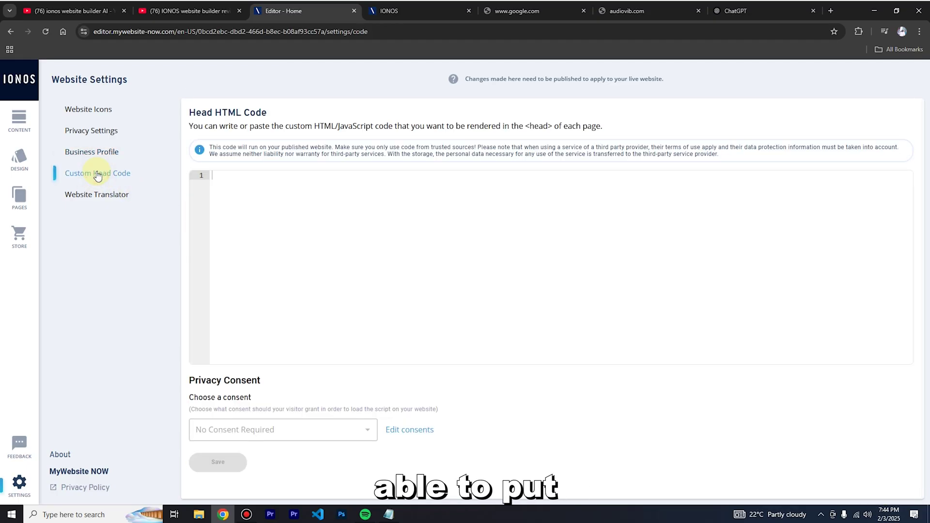
click(261, 181)
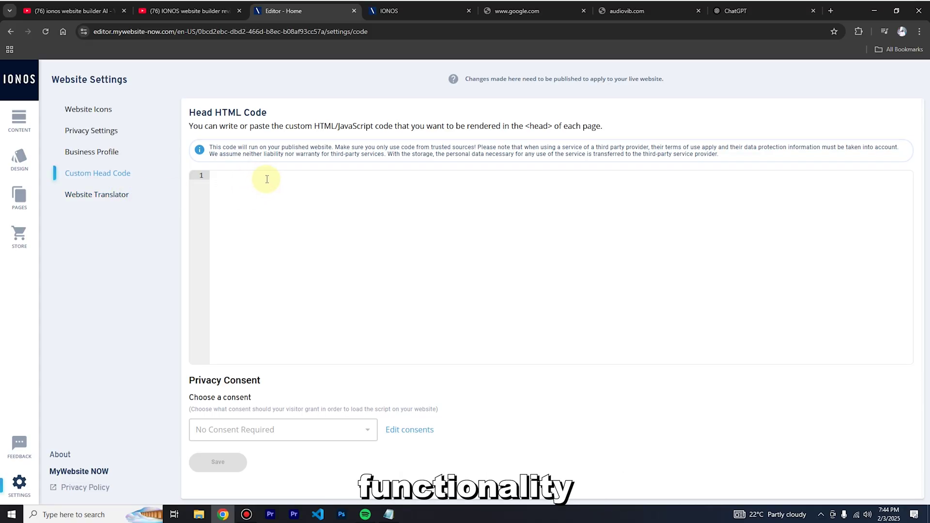
click(265, 233)
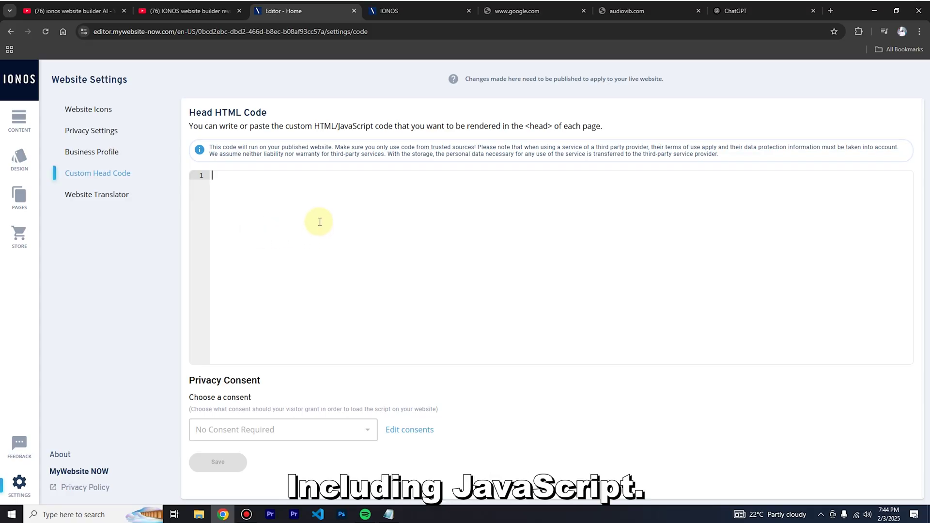
click(89, 198)
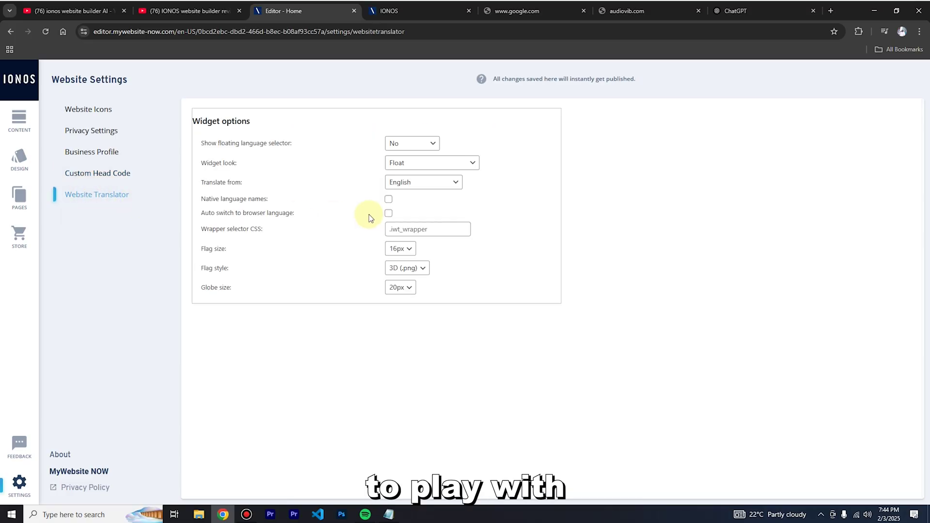
click(398, 144)
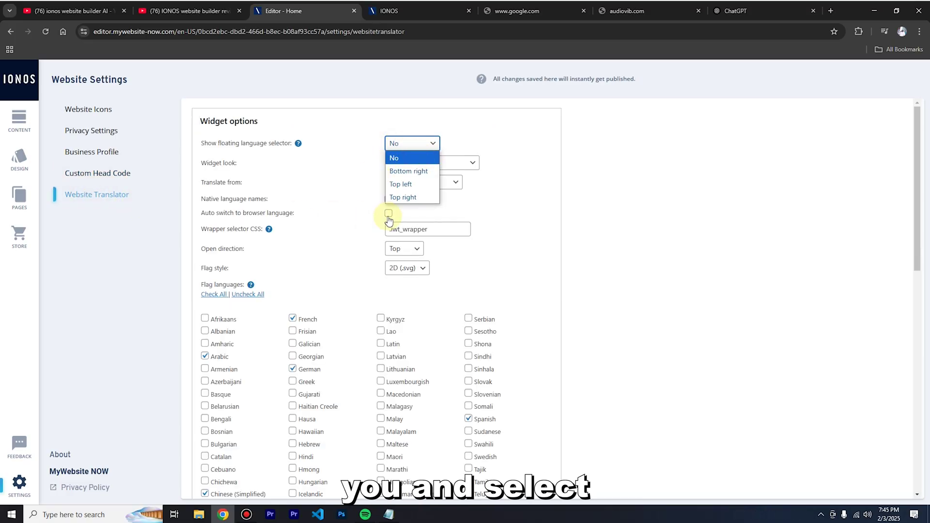
click(522, 161)
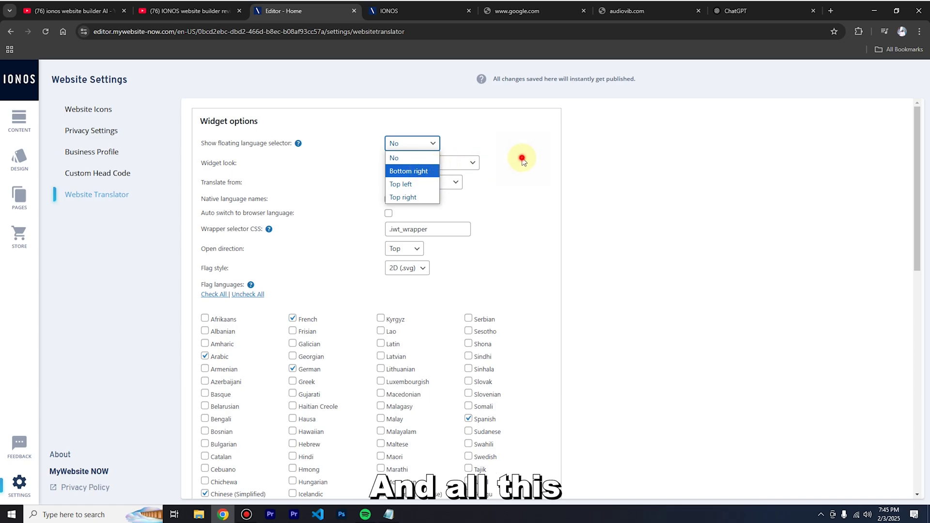
scroll(341, 287, down, 4)
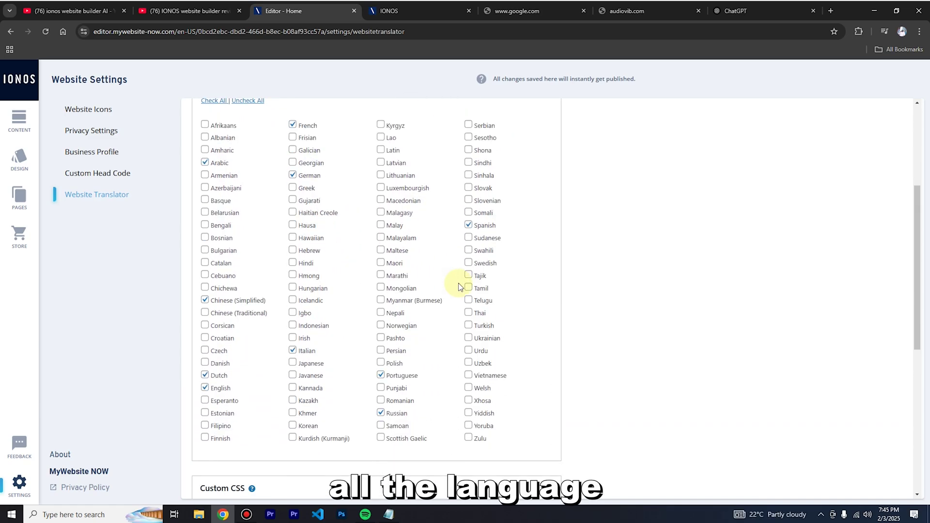
scroll(461, 287, down, 4)
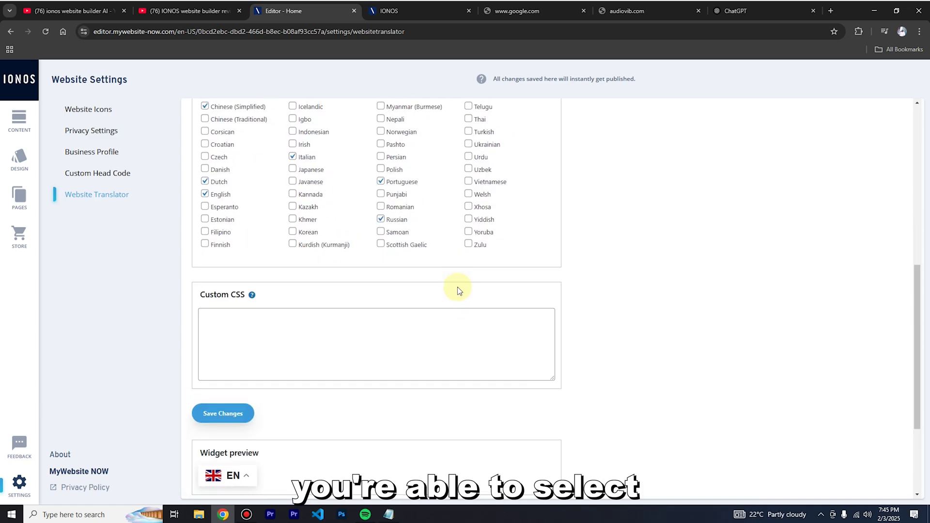
scroll(459, 290, down, 3)
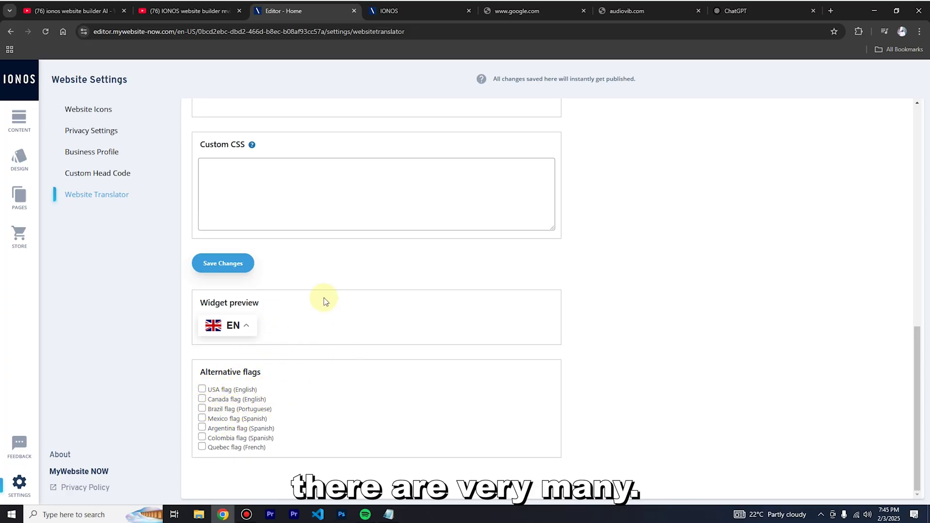
scroll(451, 274, up, 10)
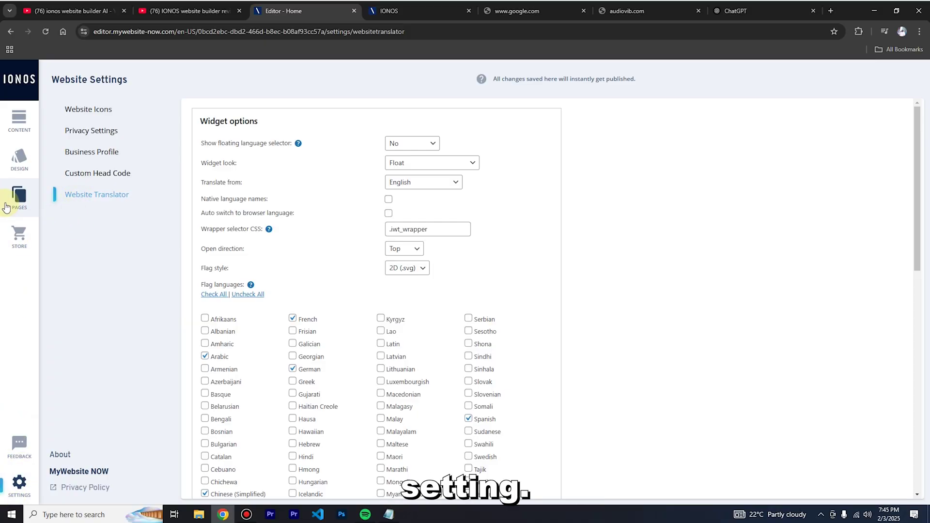
Open the header section's options and toggle the BENTECH logo off and back on.
click(19, 120)
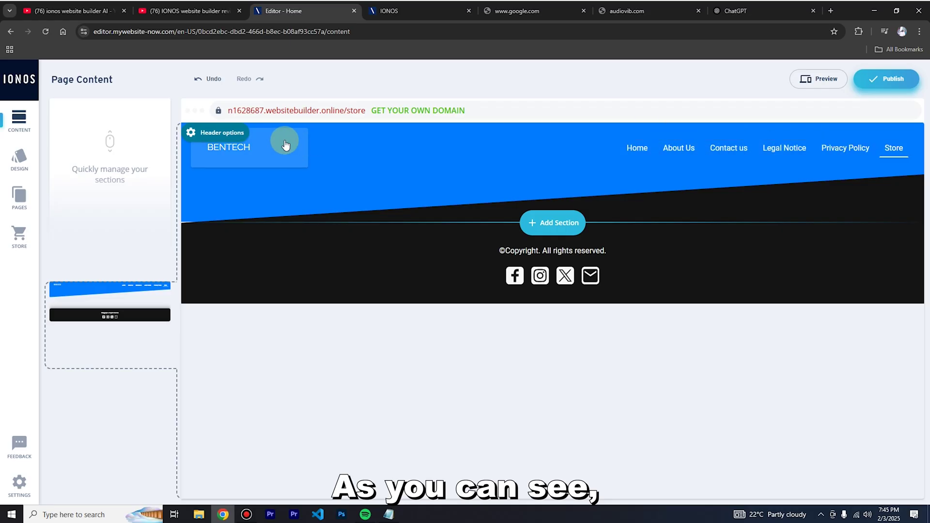
click(193, 134)
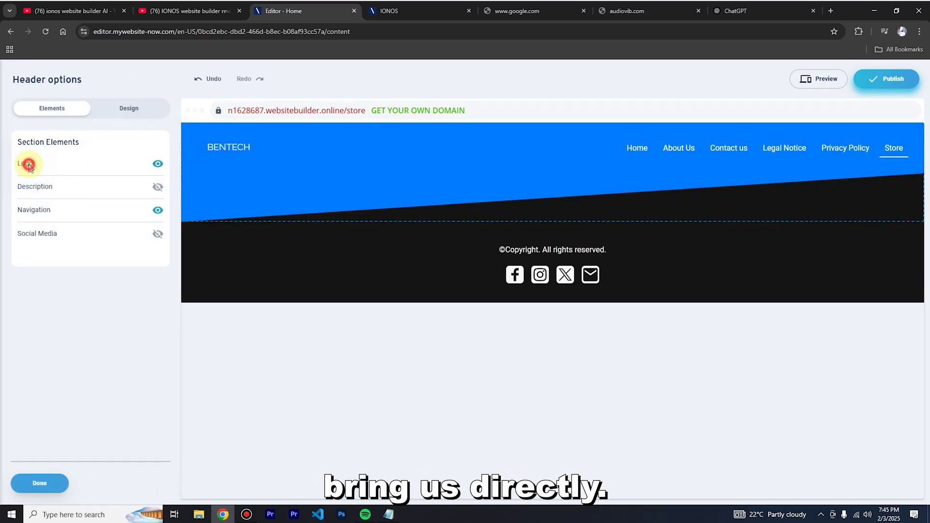
click(158, 164)
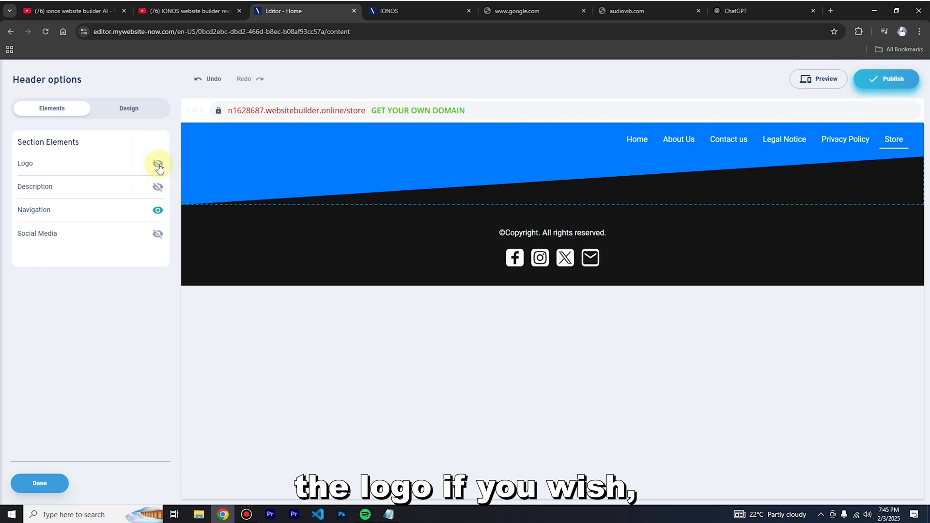
click(158, 166)
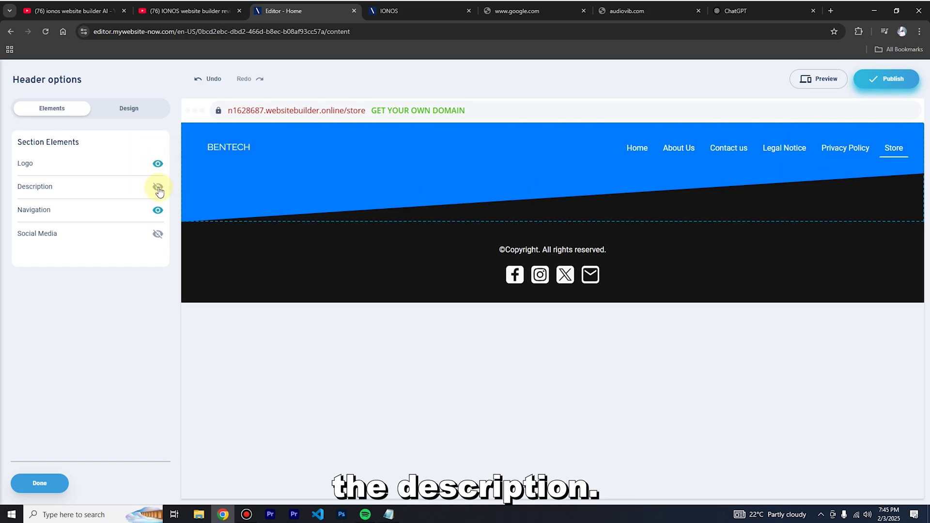
Toggle the header description, navigation and social media icons, leaving all visible.
click(159, 189)
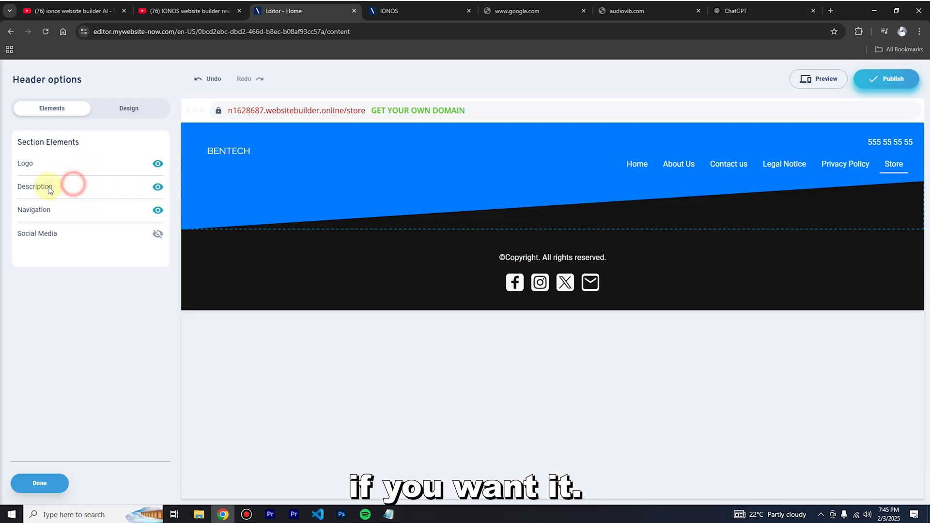
click(158, 193)
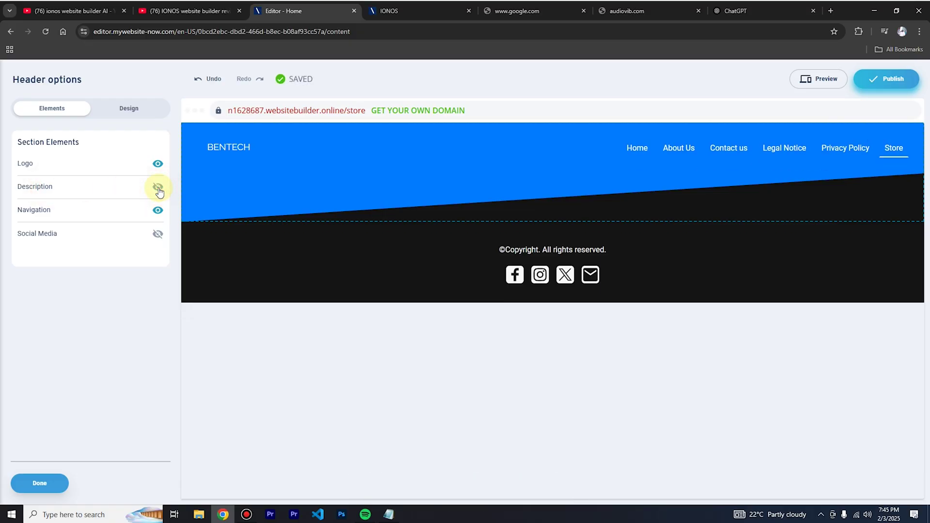
click(159, 193)
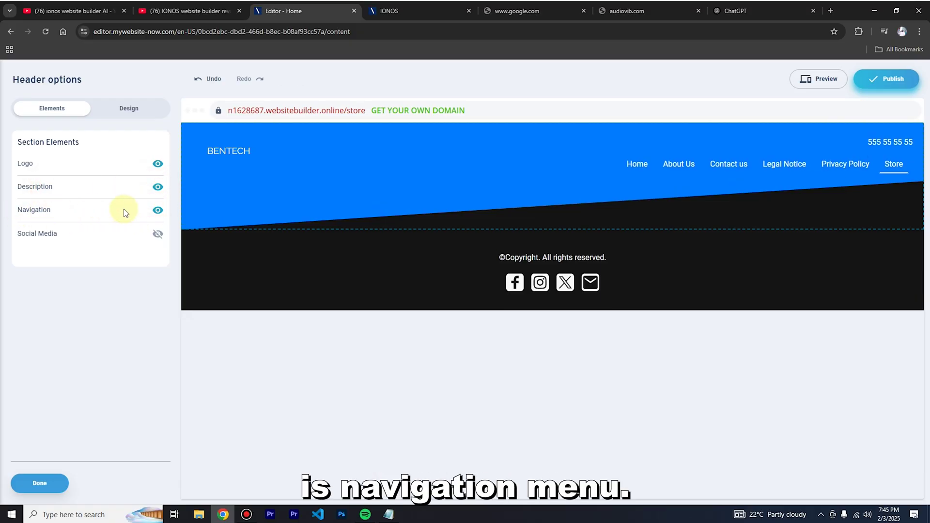
click(156, 212)
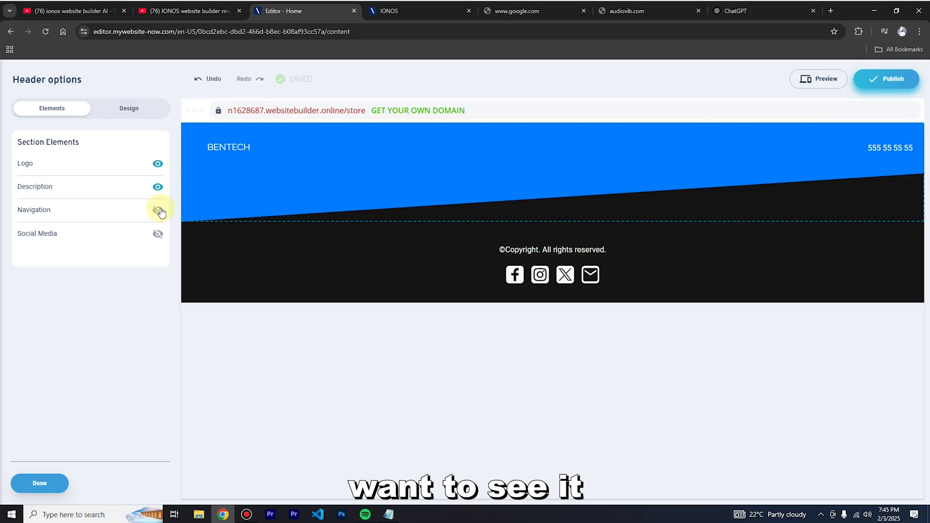
click(160, 211)
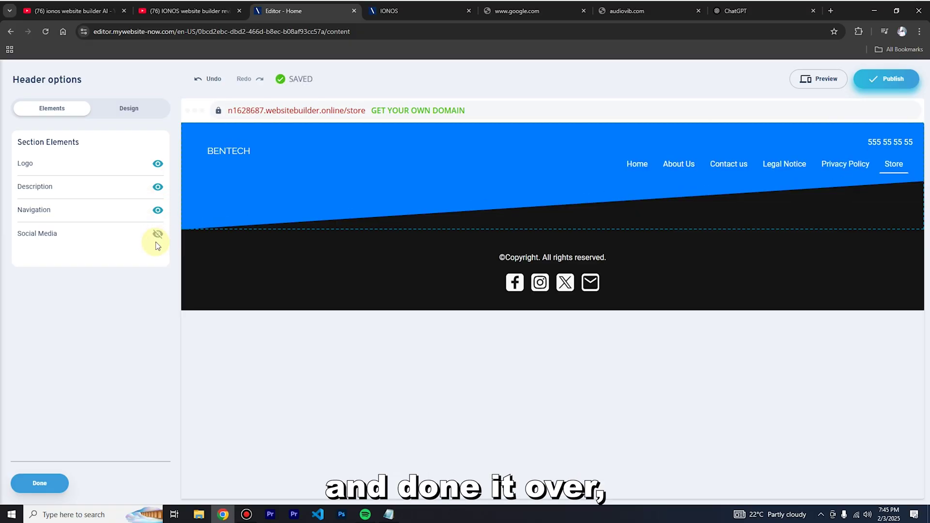
click(158, 235)
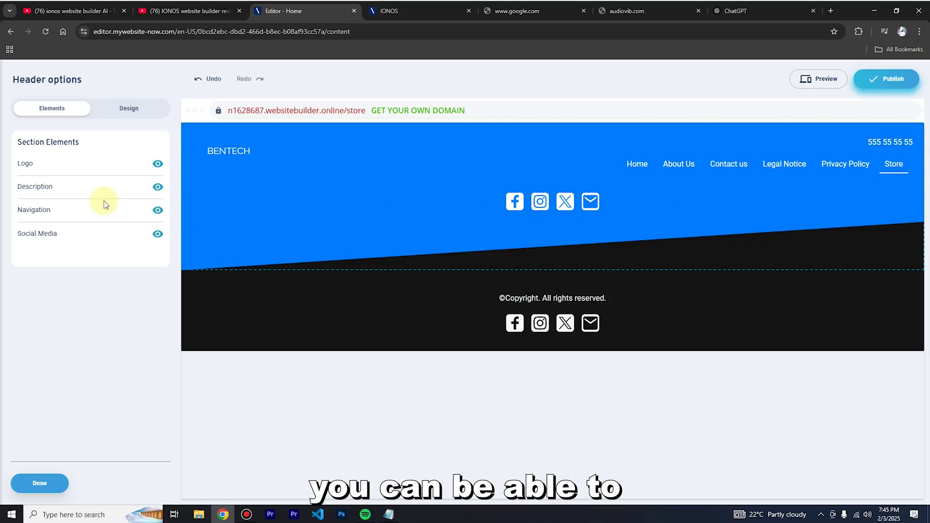
click(158, 211)
click(164, 212)
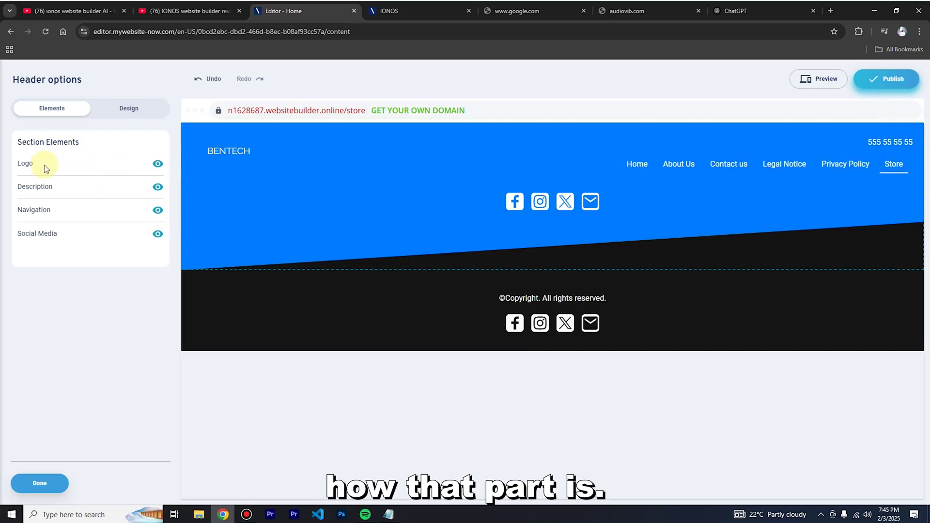
Try a yellow standard colour as the header background in the Design settings.
click(106, 114)
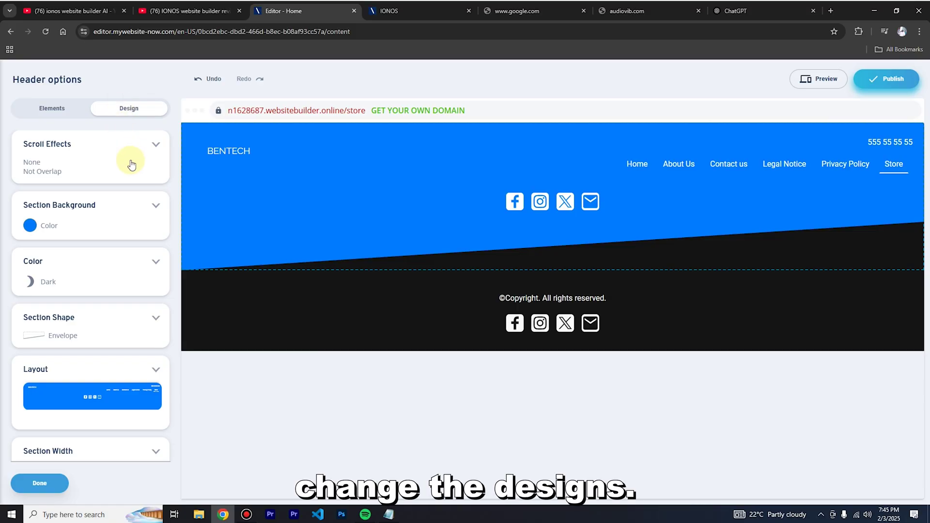
click(30, 226)
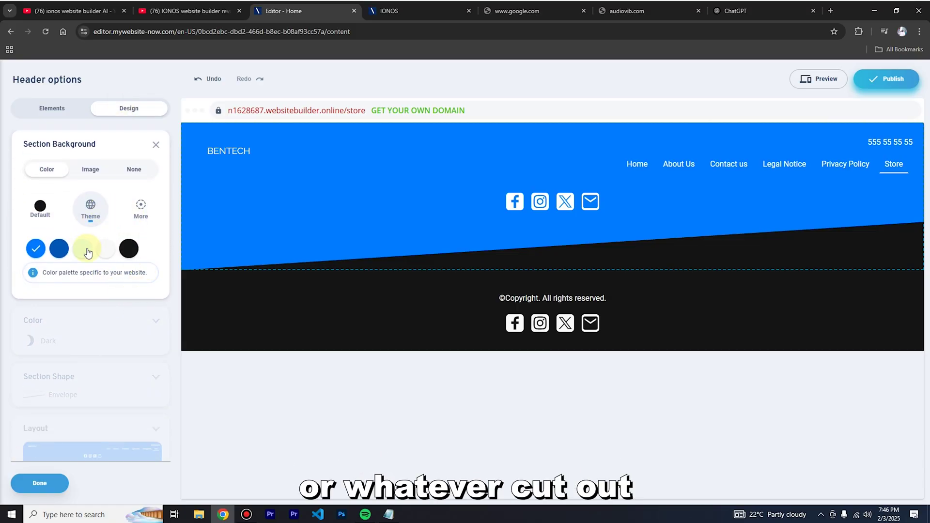
click(145, 216)
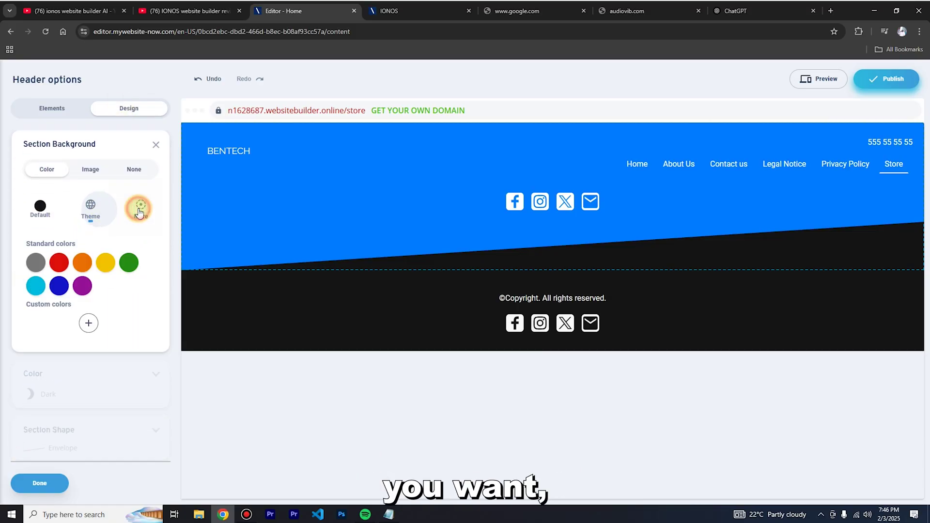
click(107, 264)
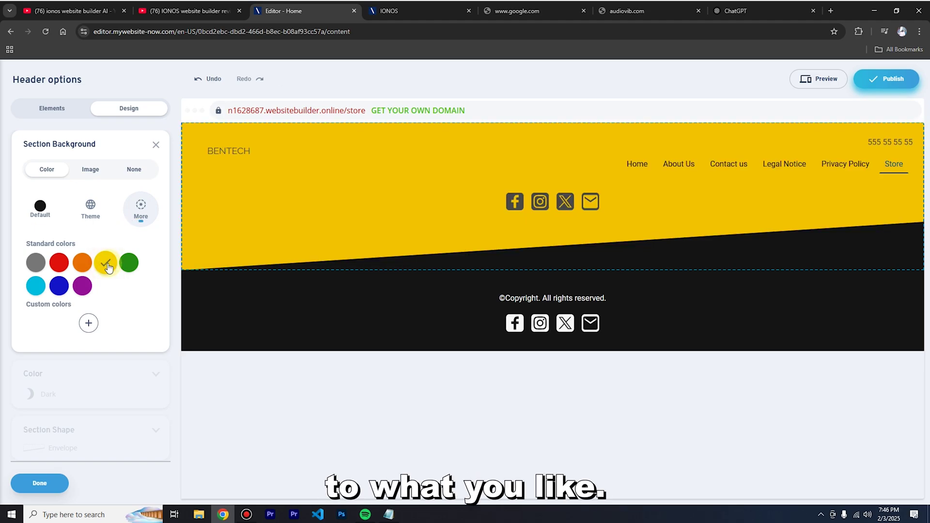
Try an image background without applying one, then return the header to the theme blue colour.
click(90, 169)
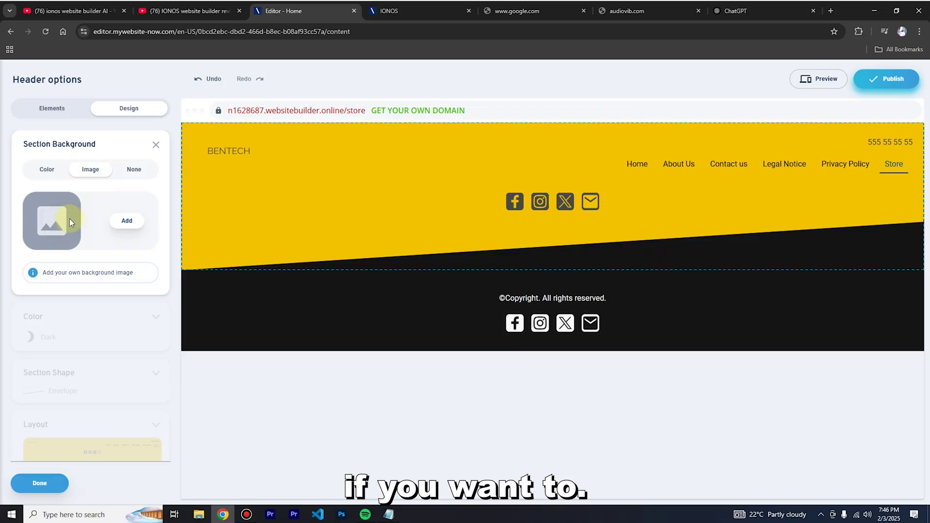
click(127, 221)
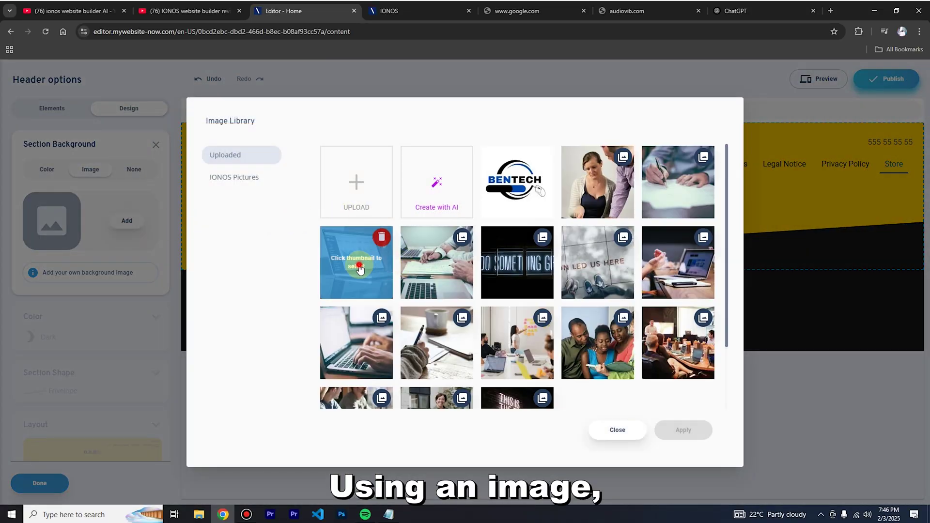
click(378, 264)
click(624, 295)
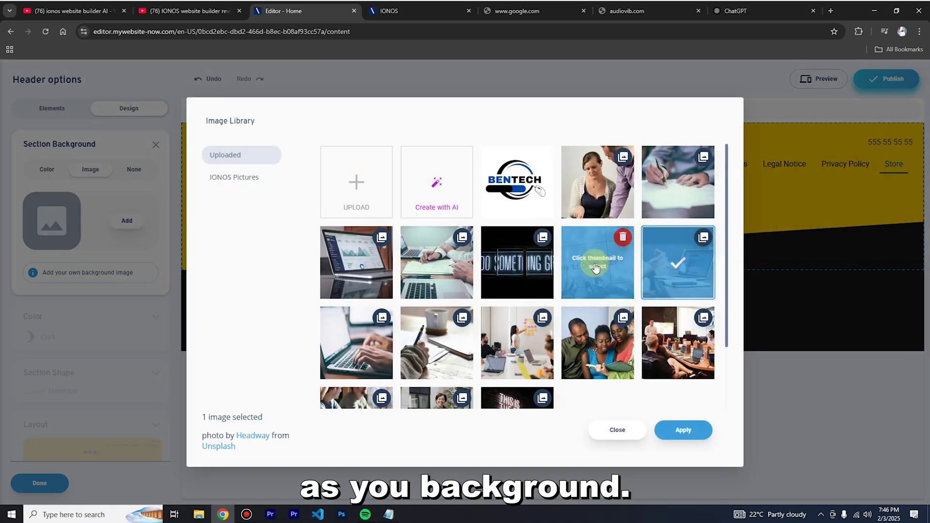
click(617, 430)
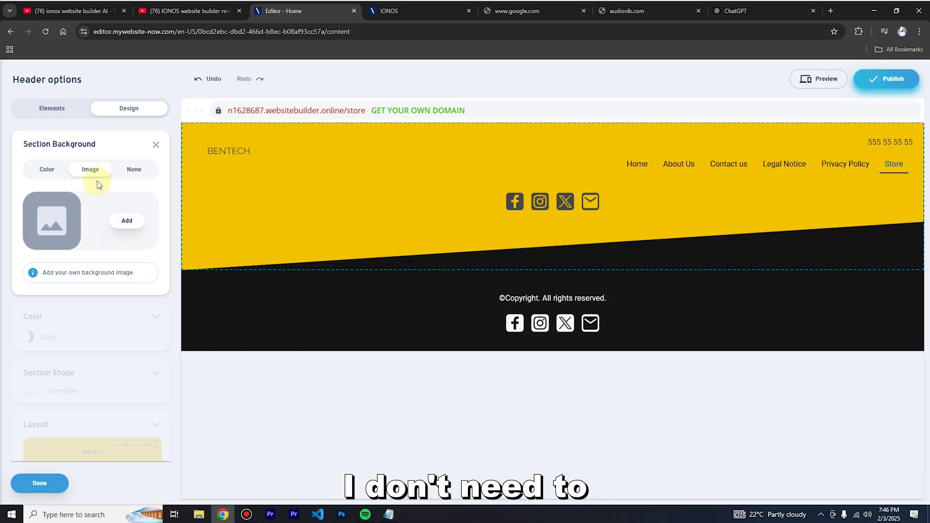
click(134, 169)
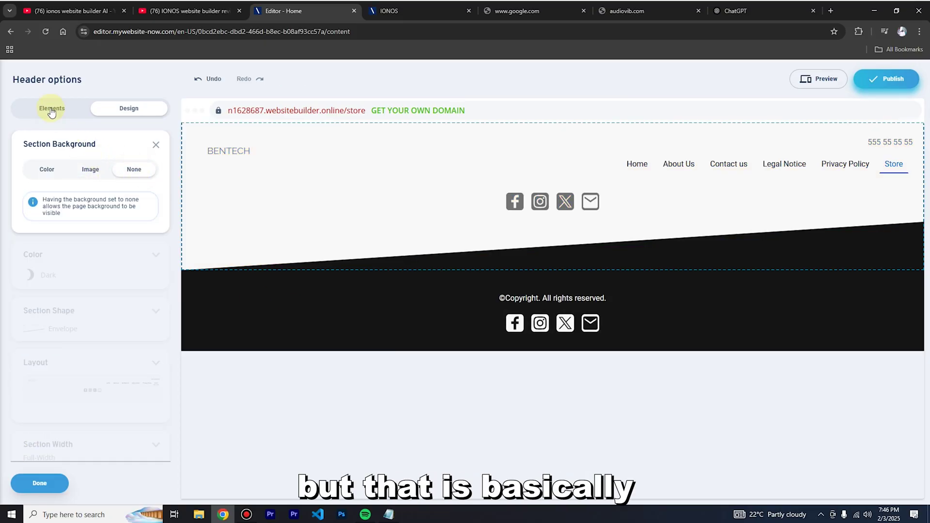
click(47, 171)
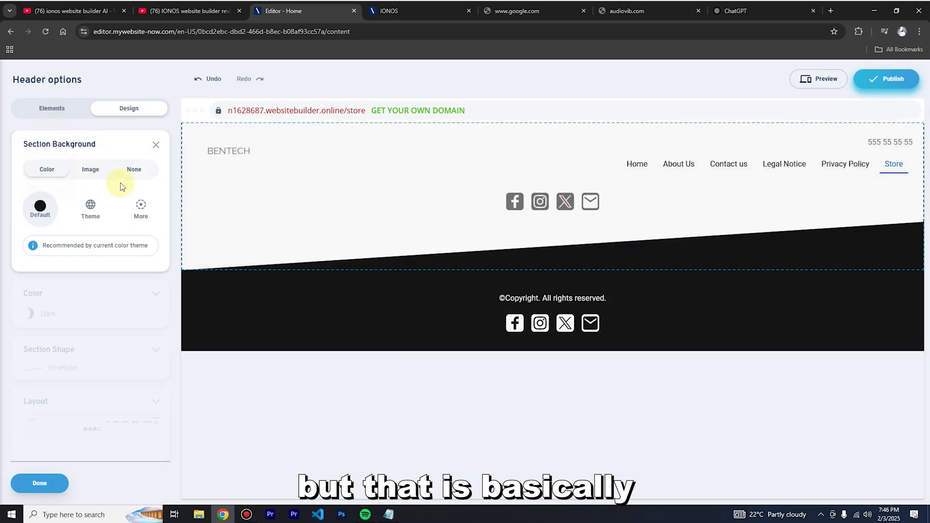
click(89, 209)
click(57, 249)
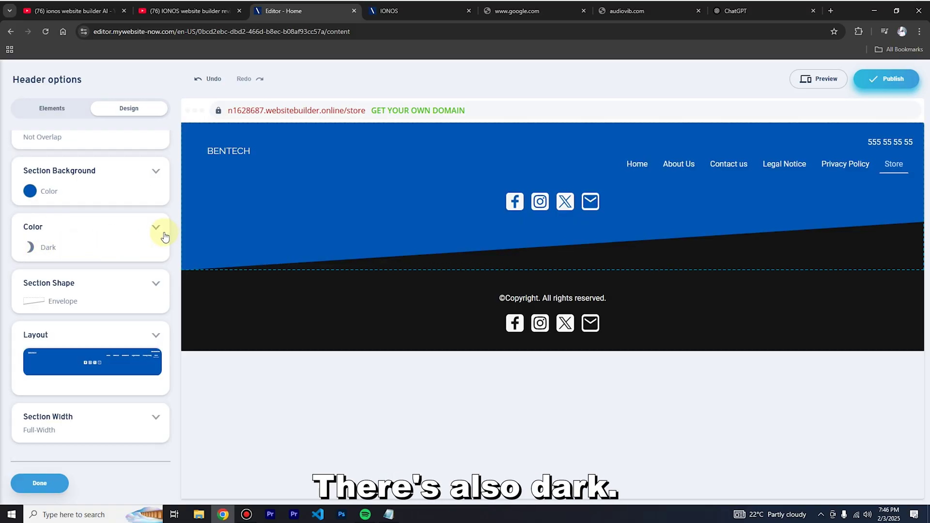
Compare dark variations 1–4 and the bright scheme, keeping the header's dark colour scheme.
click(33, 256)
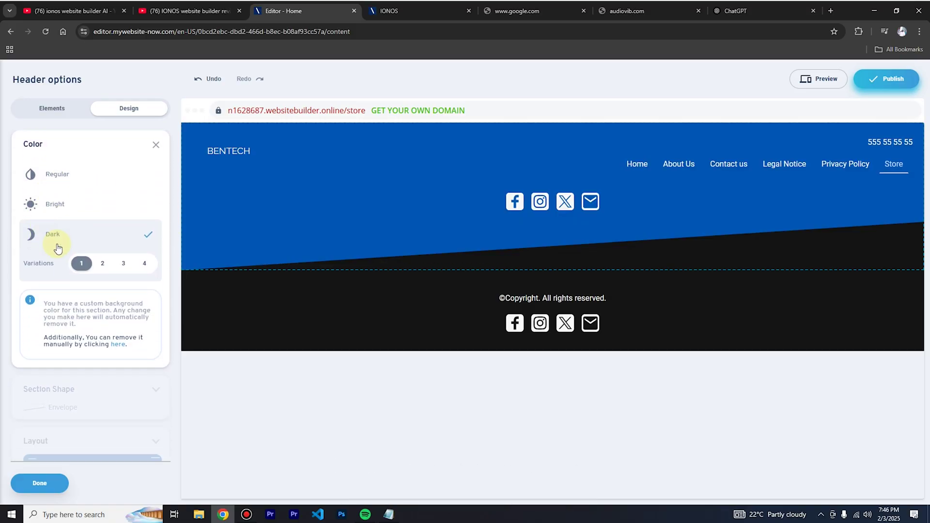
click(102, 264)
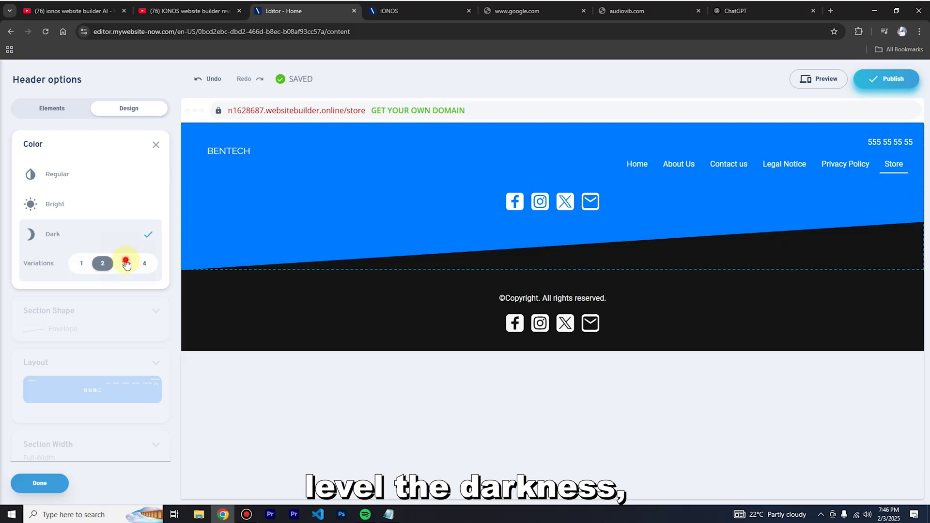
click(126, 264)
click(145, 264)
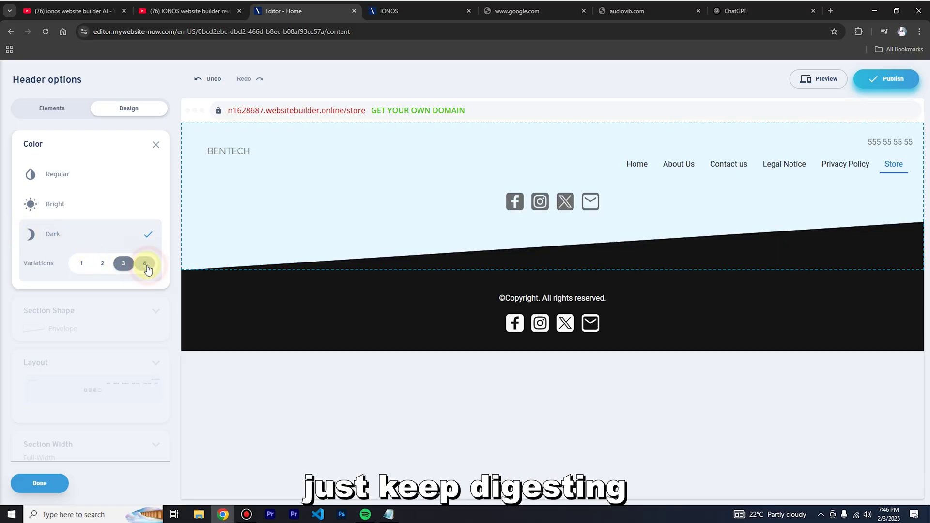
click(81, 264)
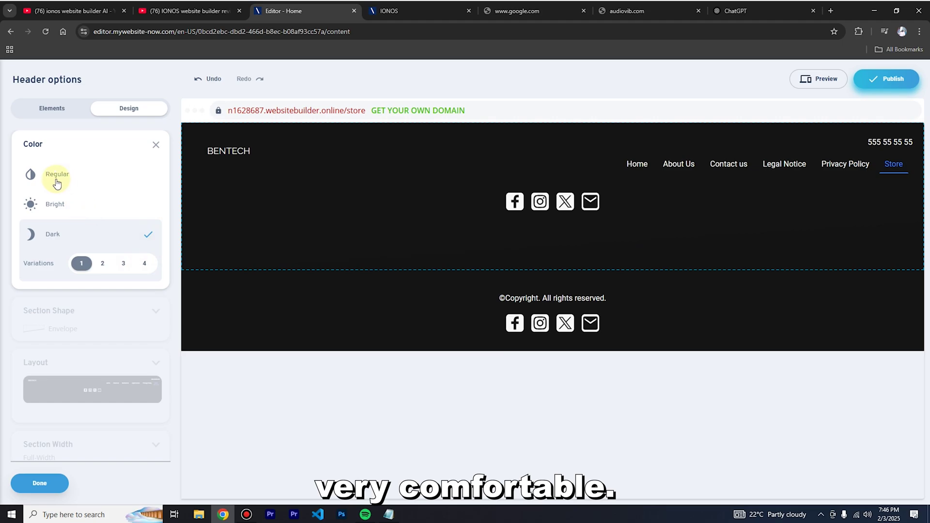
click(48, 203)
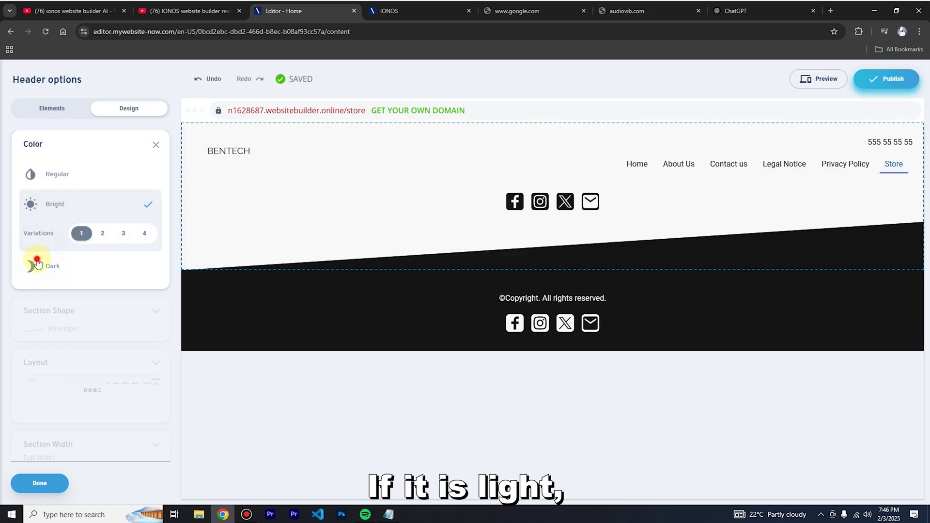
click(37, 264)
click(156, 145)
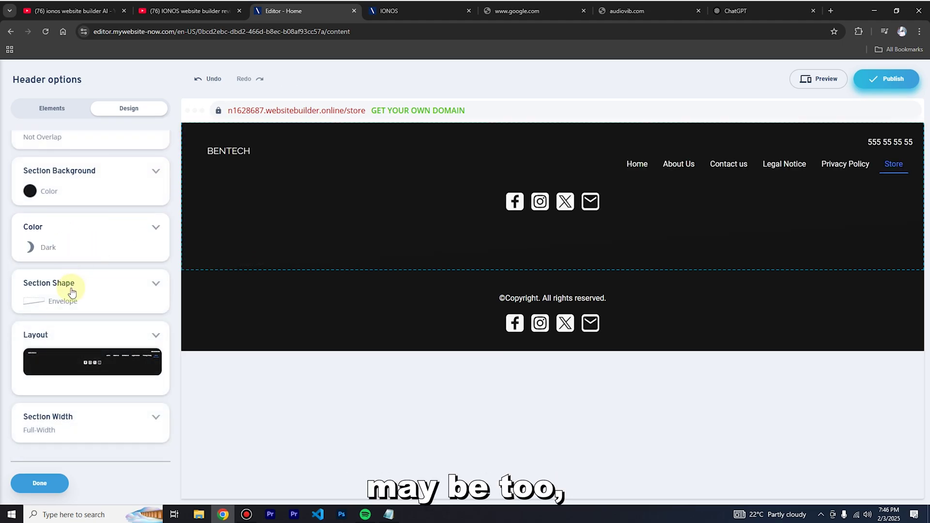
Leave the header's section width at full width and finish the header options.
click(147, 422)
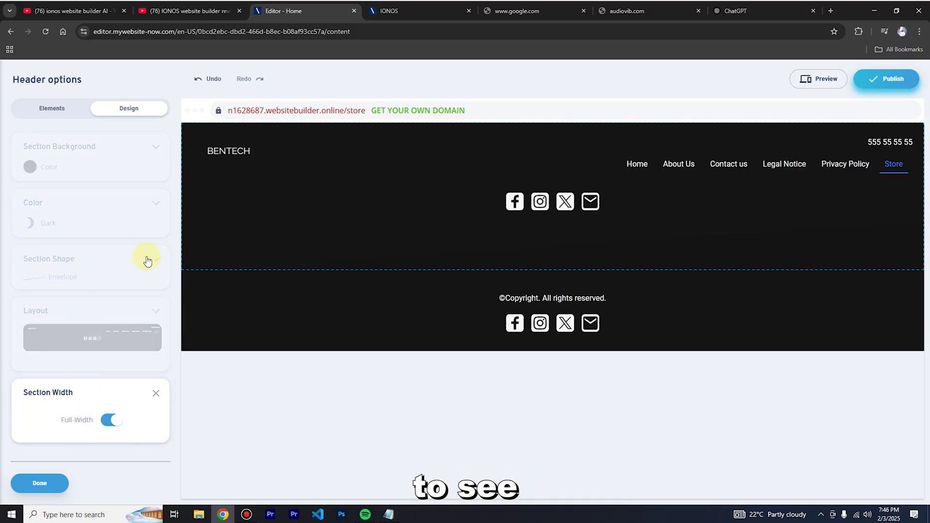
click(156, 395)
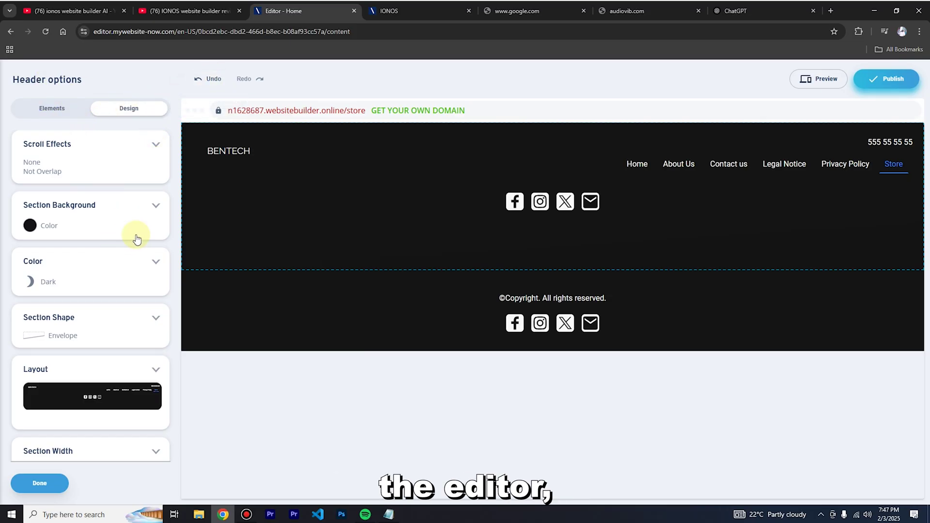
click(35, 483)
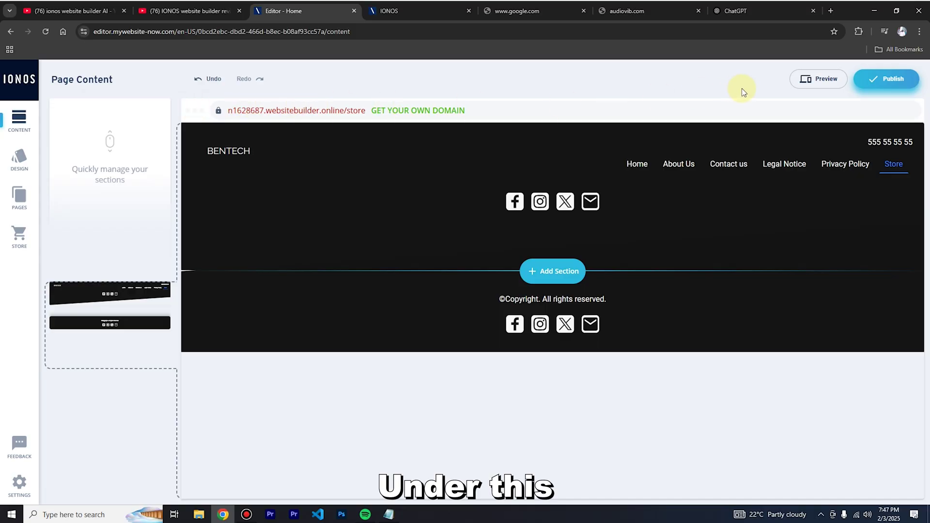
mouse_move(661, 181)
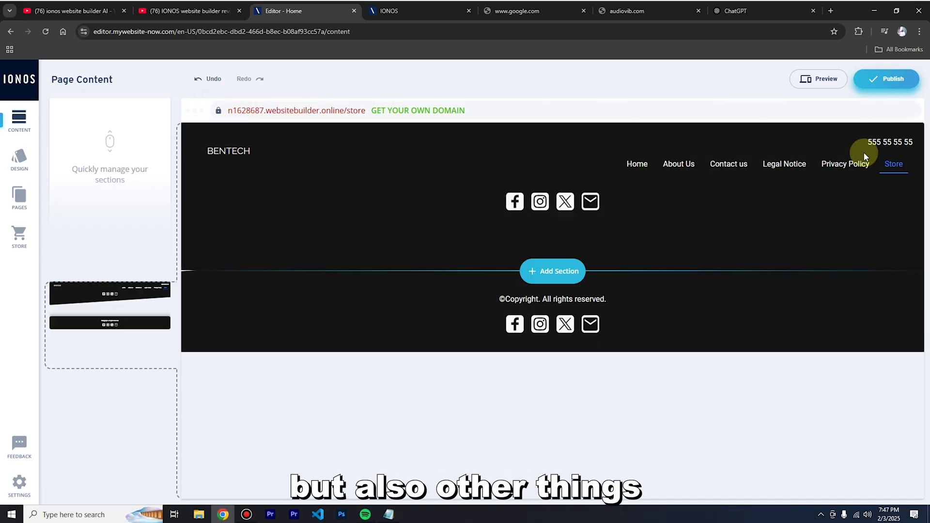
mouse_move(843, 164)
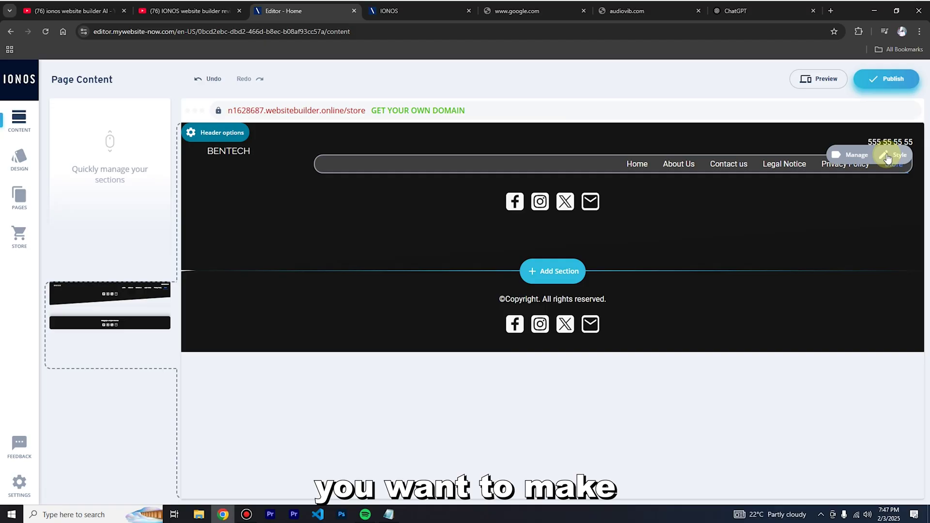
click(387, 203)
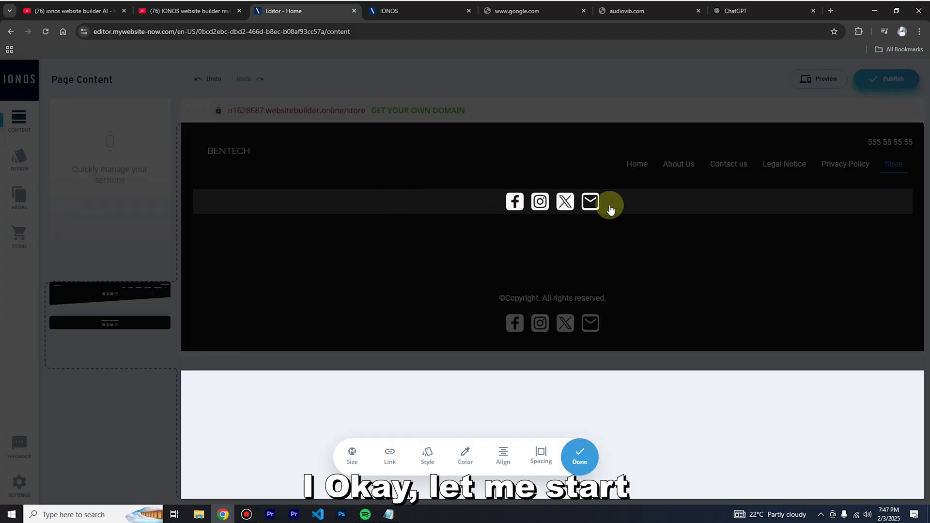
click(675, 161)
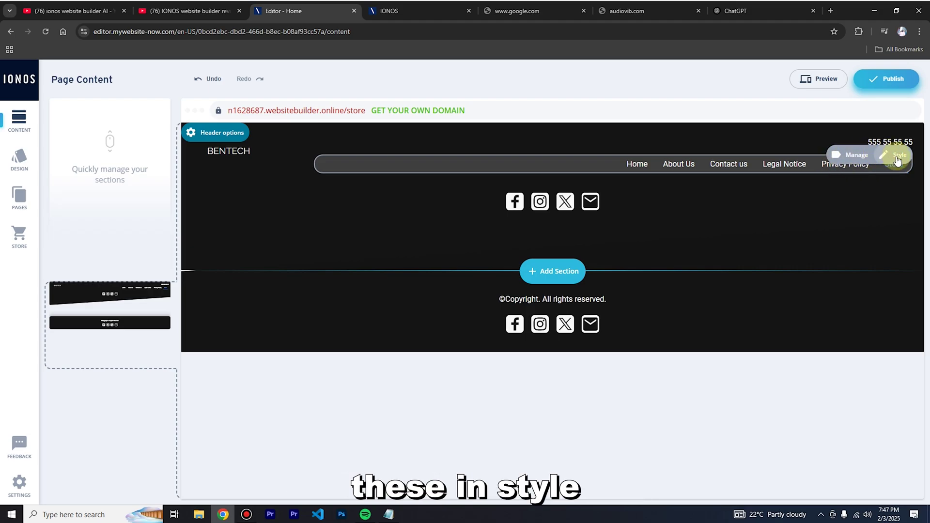
click(856, 155)
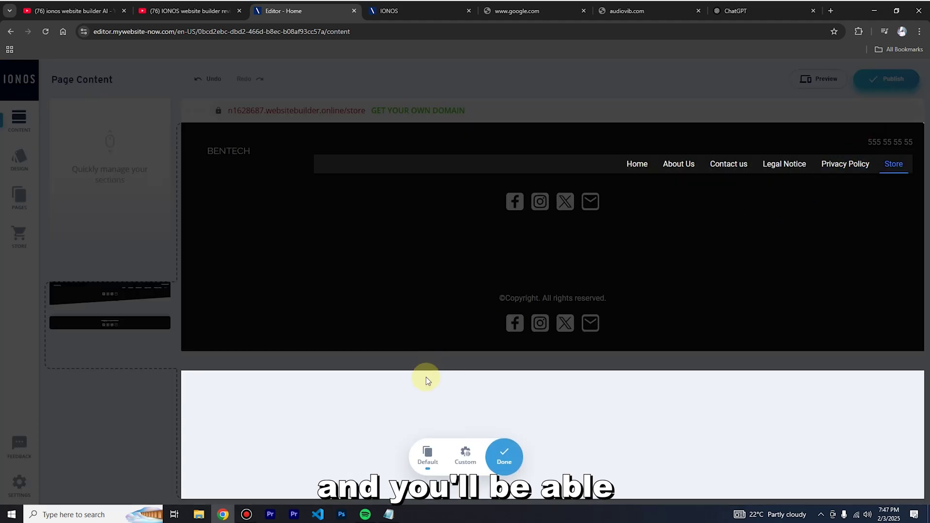
click(464, 458)
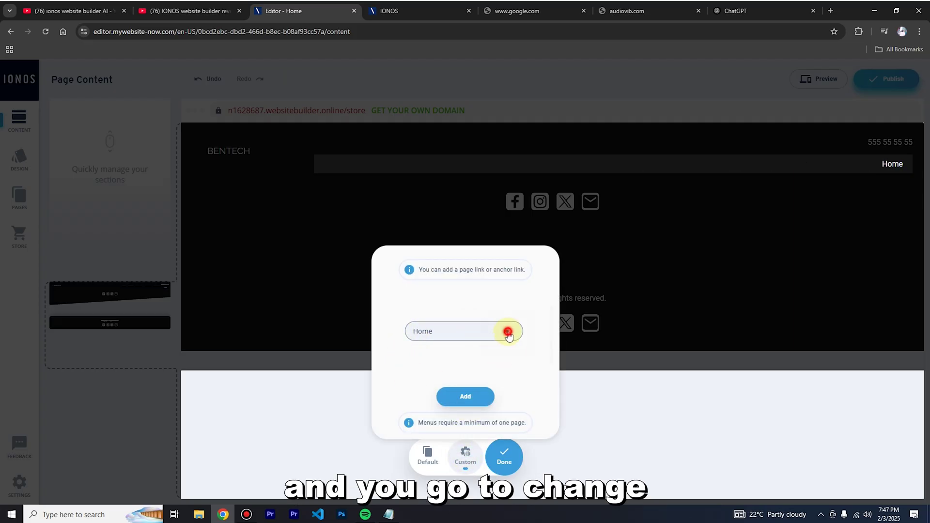
click(508, 333)
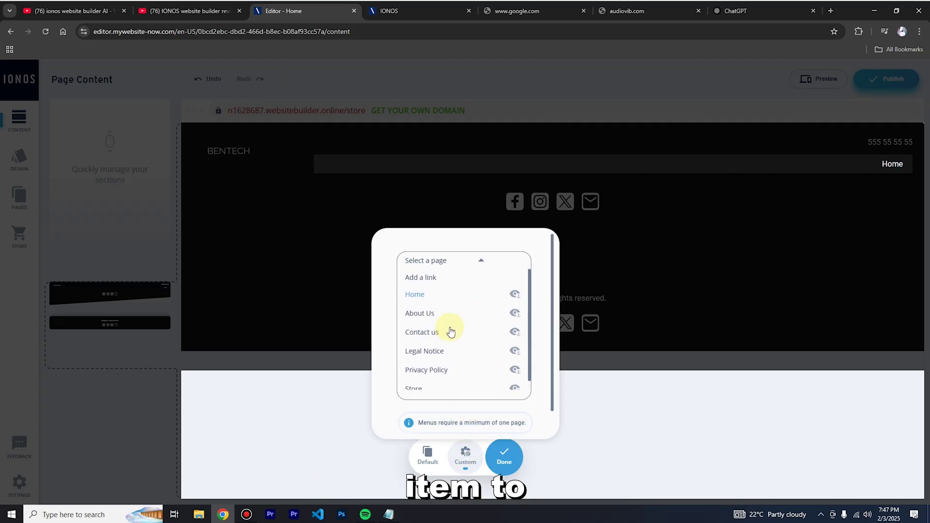
click(416, 460)
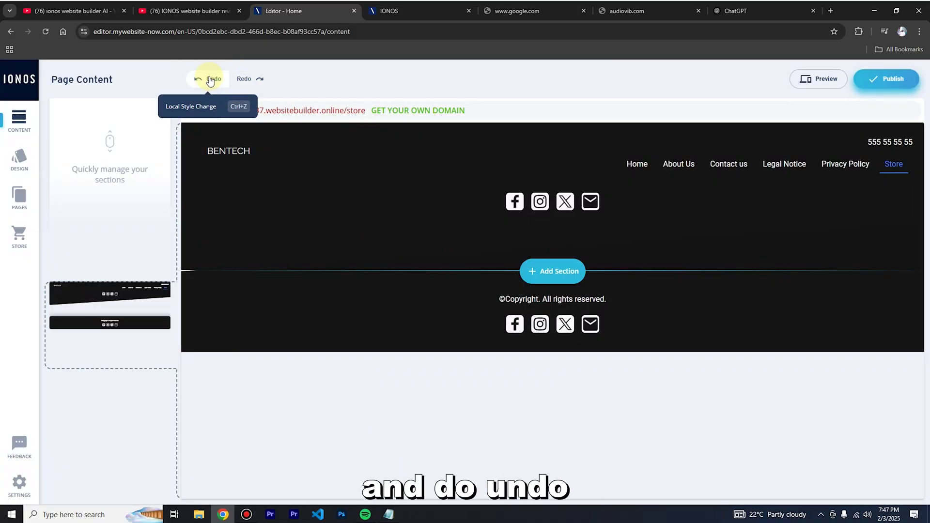
click(250, 79)
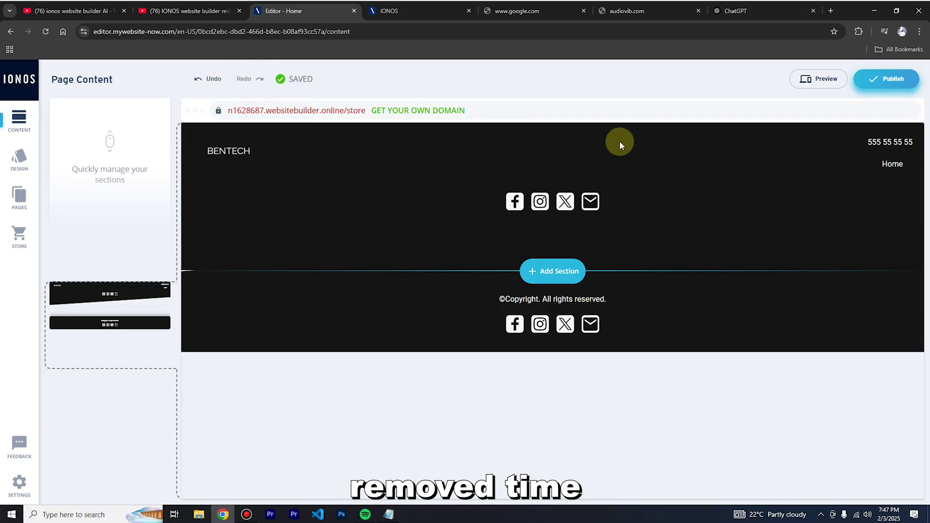
click(213, 80)
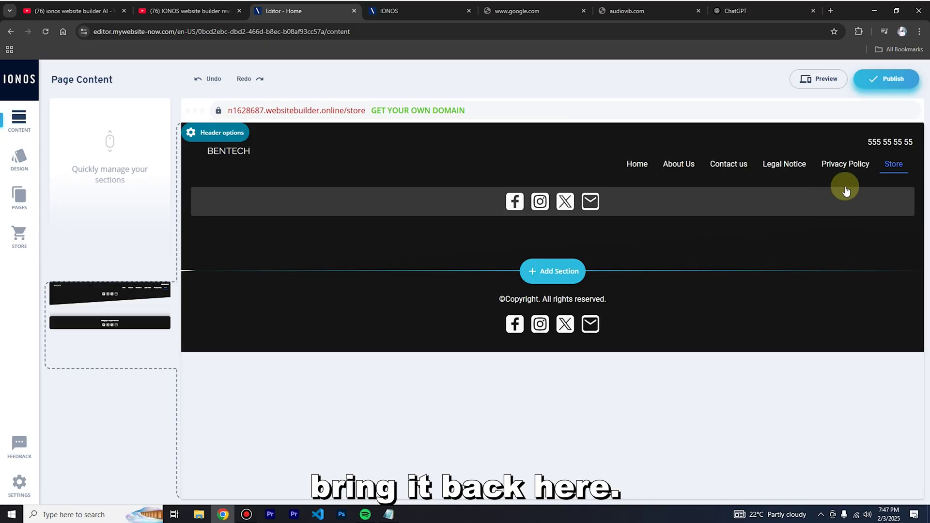
click(891, 156)
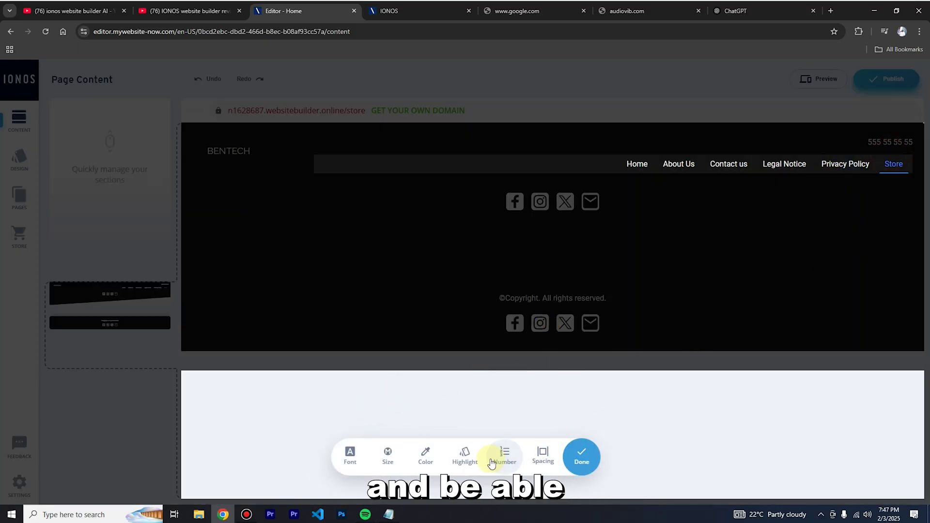
Colour the header menu links with the dark-blue theme swatch, keeping the text size unchanged.
click(429, 458)
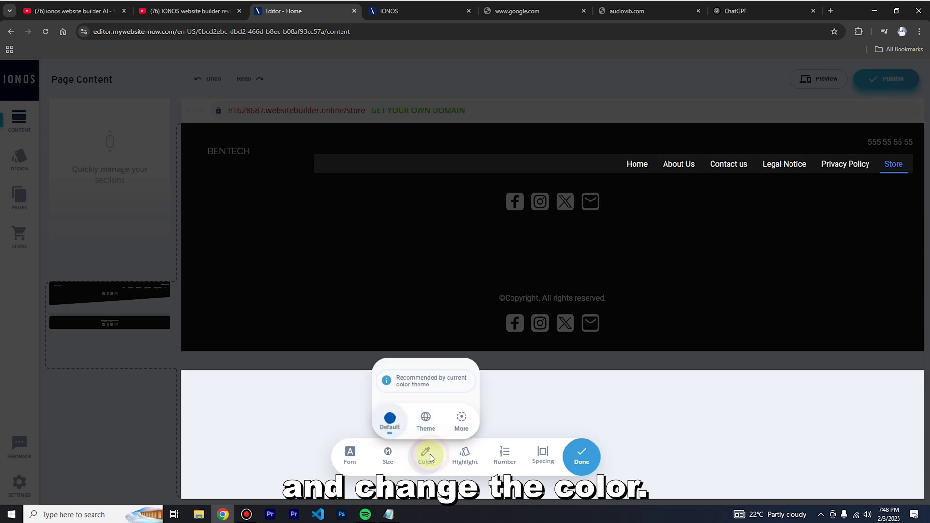
click(425, 418)
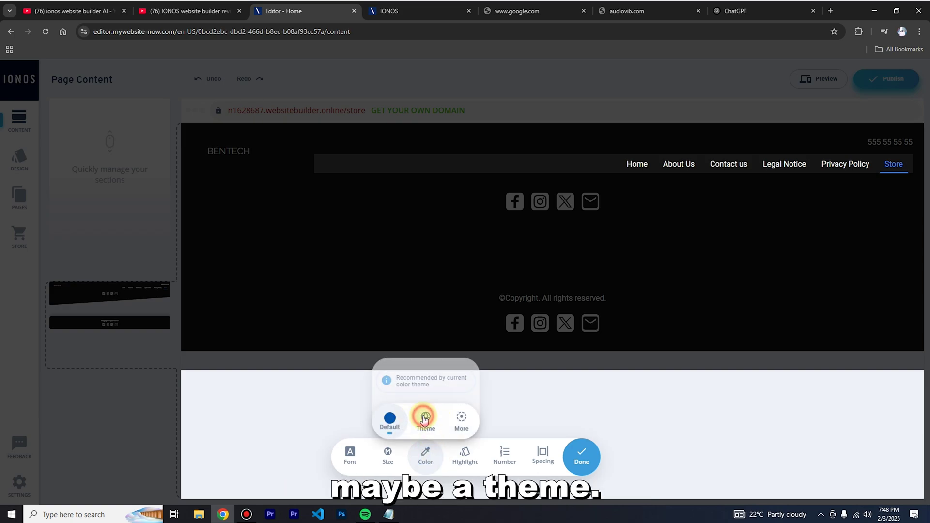
click(438, 309)
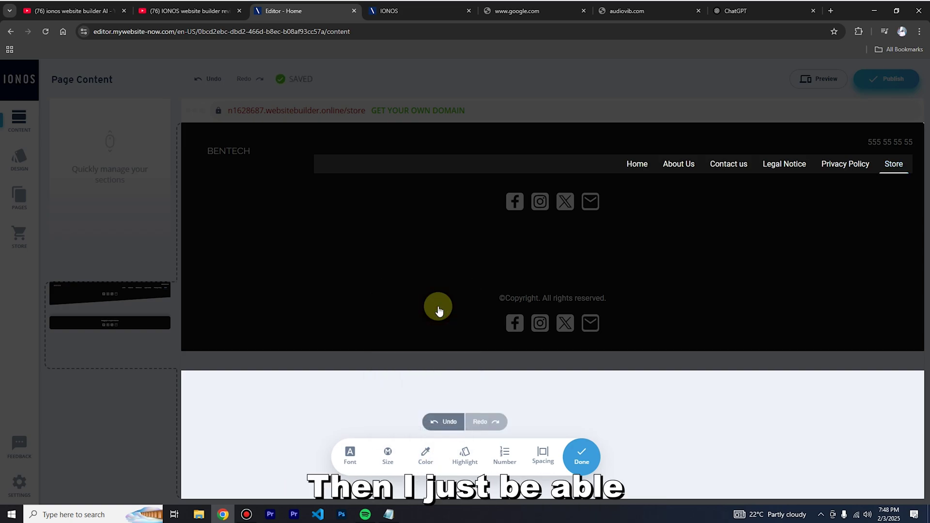
click(432, 457)
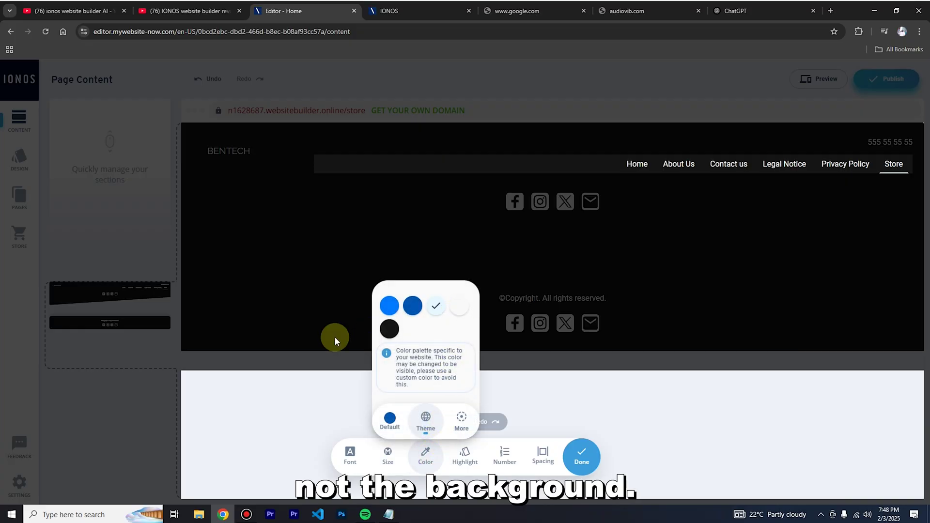
click(411, 308)
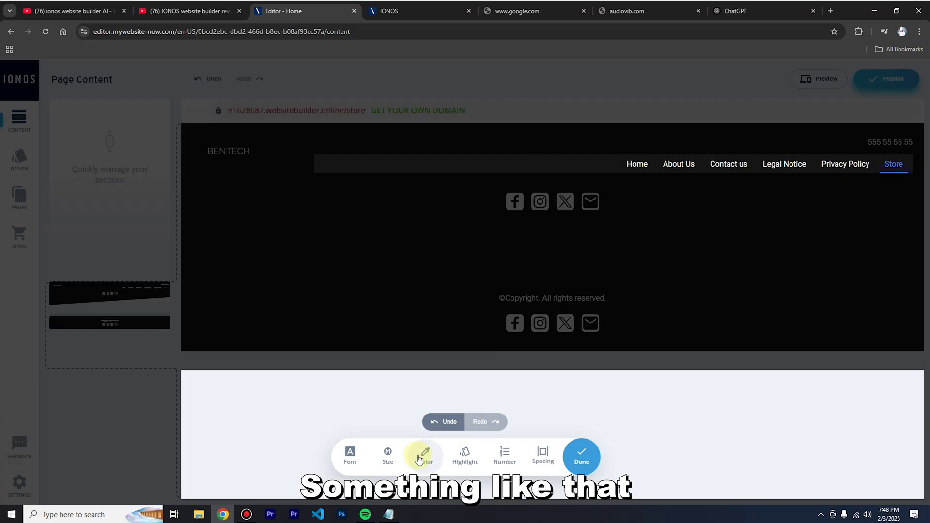
click(388, 456)
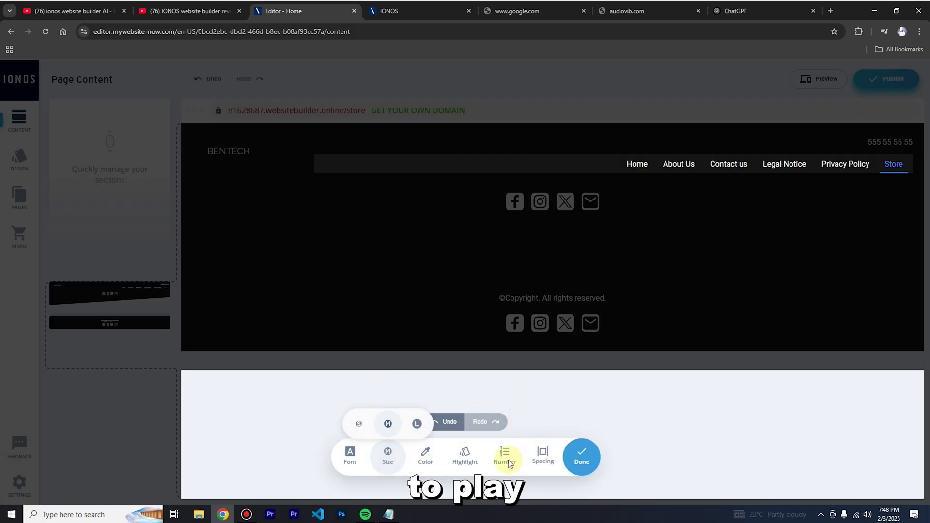
click(582, 457)
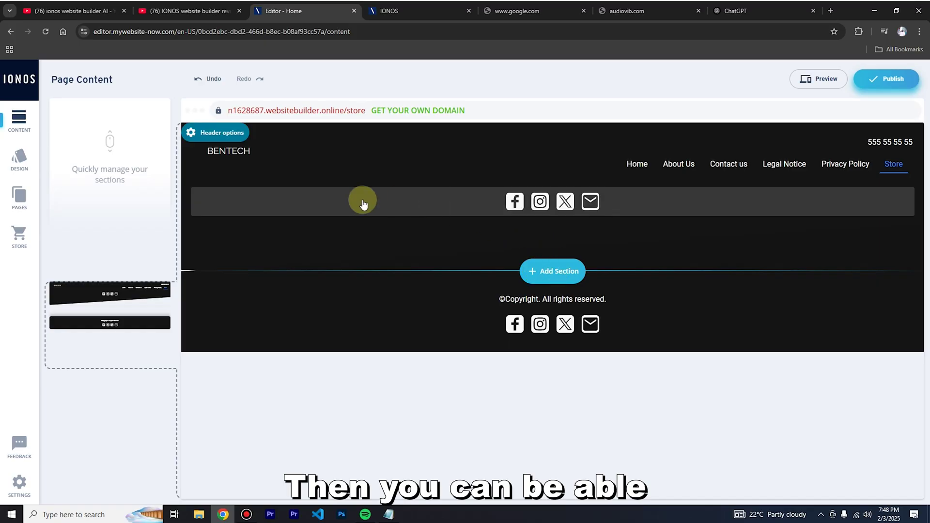
click(532, 273)
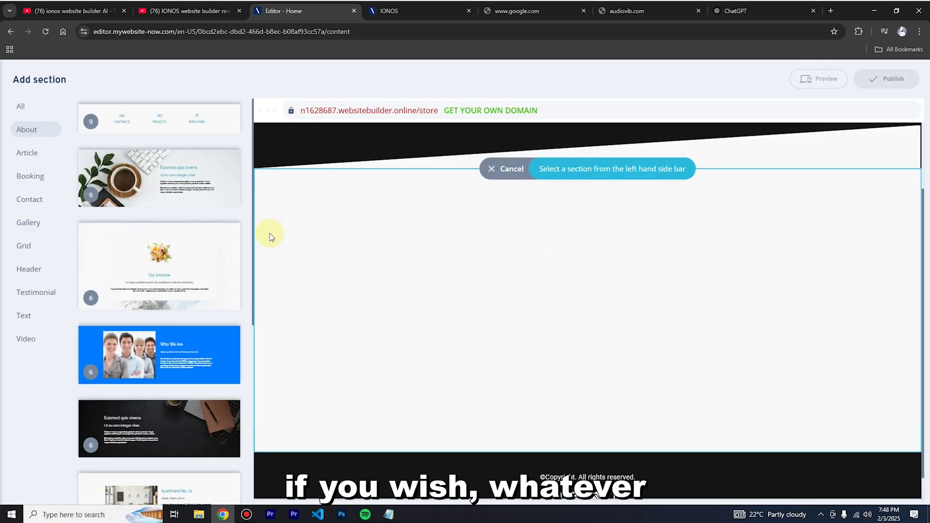
scroll(605, 253, up, 3)
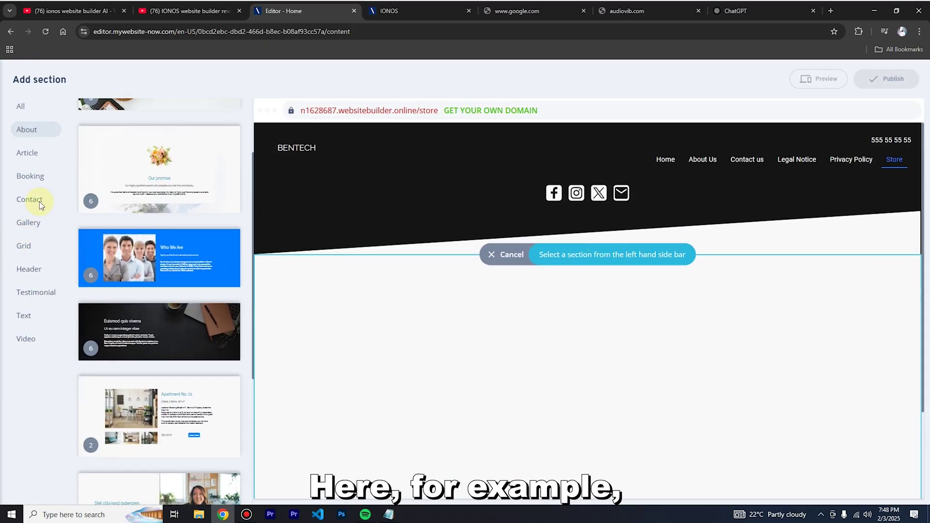
click(27, 205)
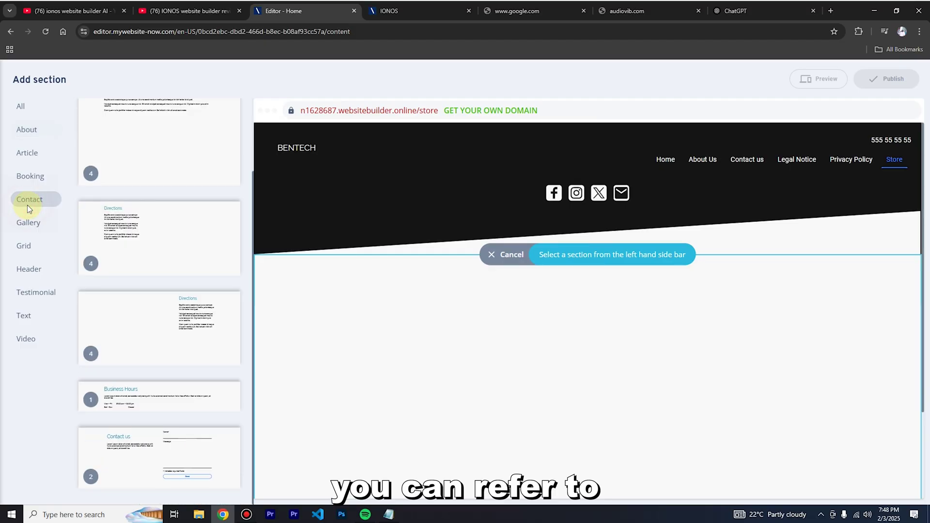
click(25, 315)
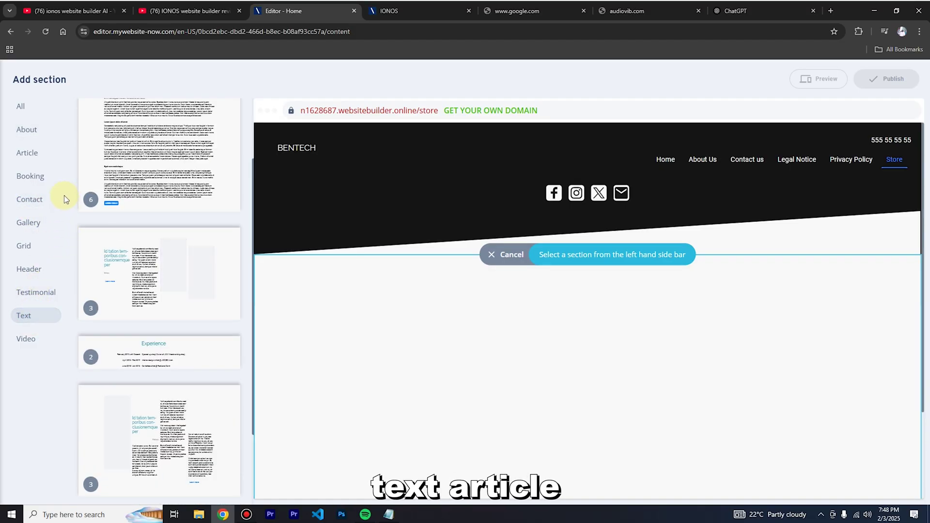
click(29, 153)
click(30, 127)
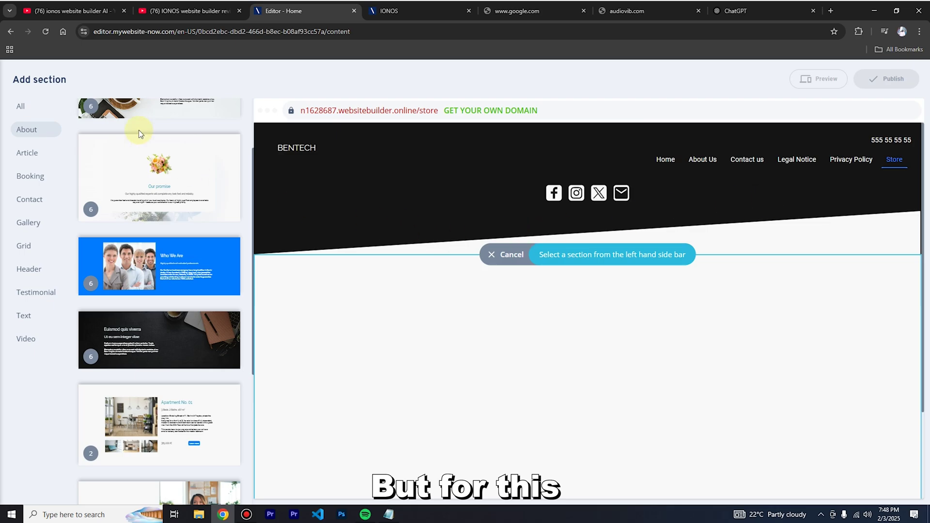
scroll(129, 339, down, 4)
scroll(96, 252, up, 4)
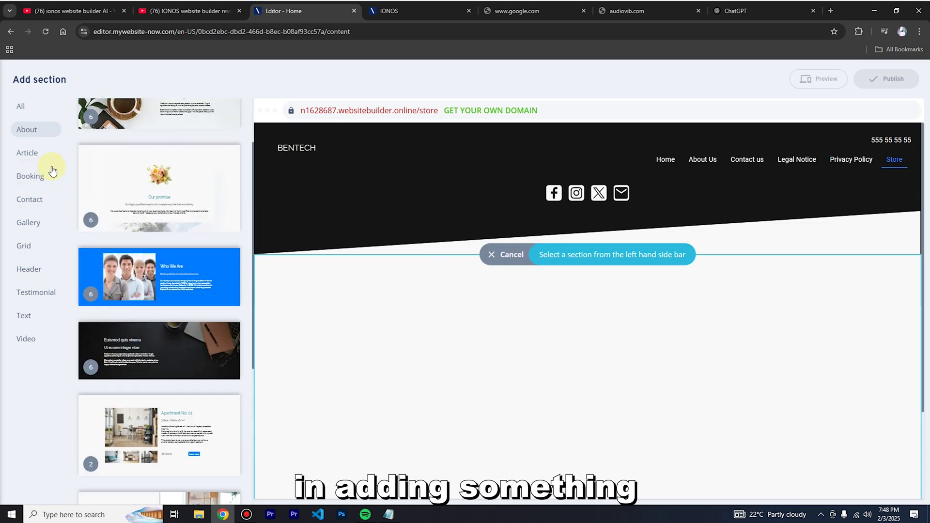
click(508, 254)
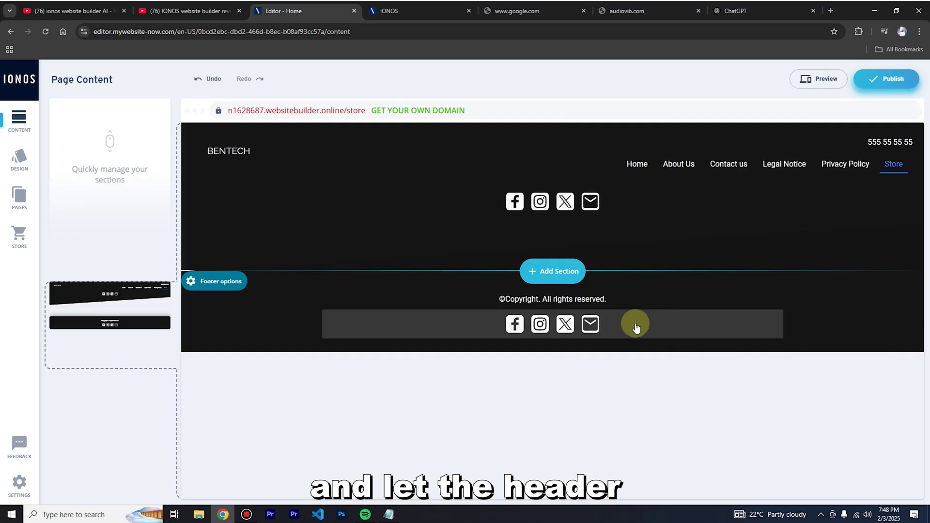
mouse_move(197, 297)
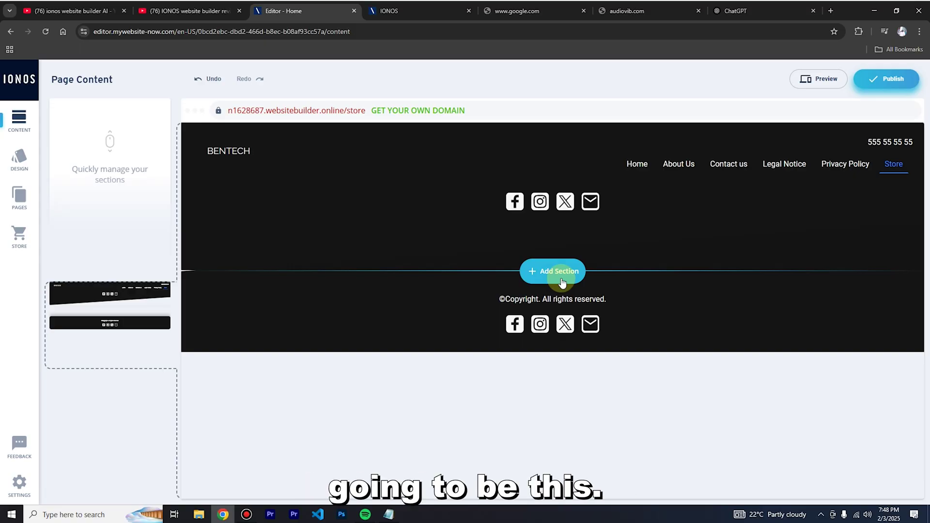
Add an Article section using the EAN NAM LAEGERE template below the Store page header.
click(562, 273)
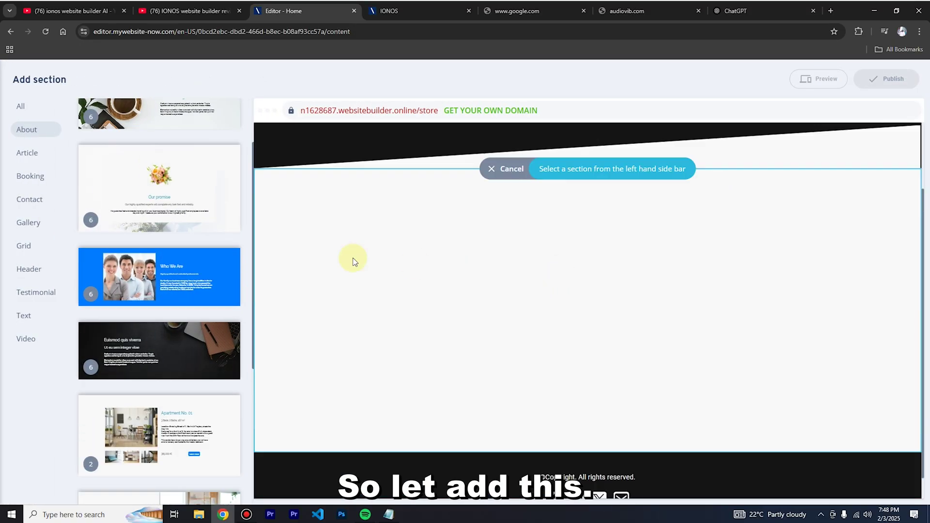
scroll(162, 257, down, 1)
scroll(162, 257, down, 3)
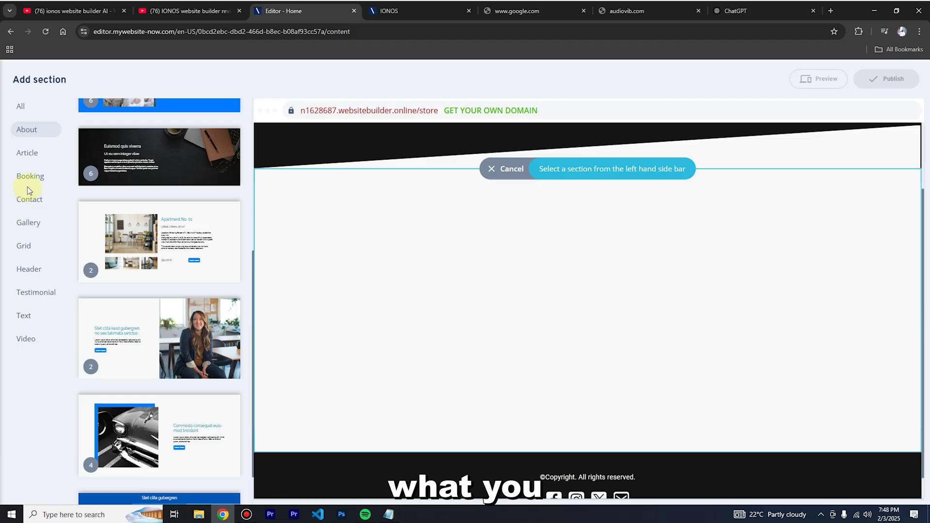
scroll(459, 247, up, 2)
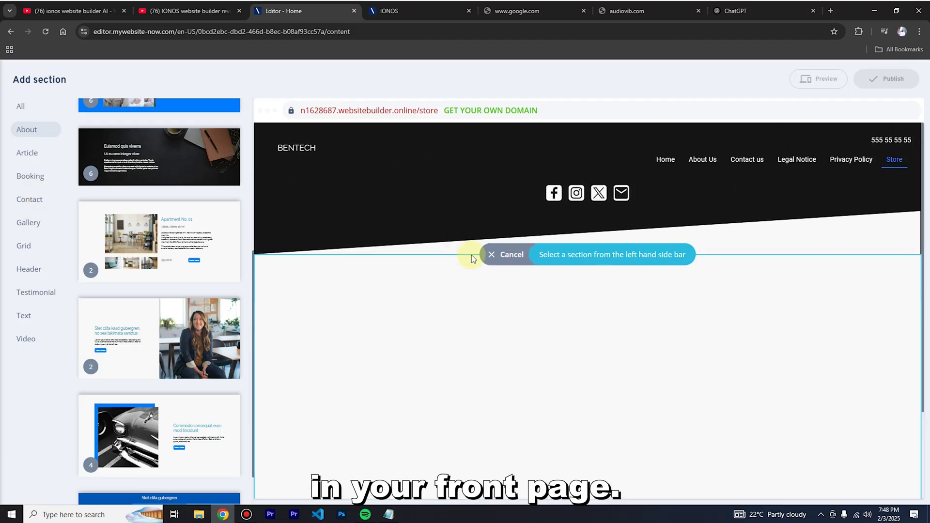
scroll(752, 360, down, 2)
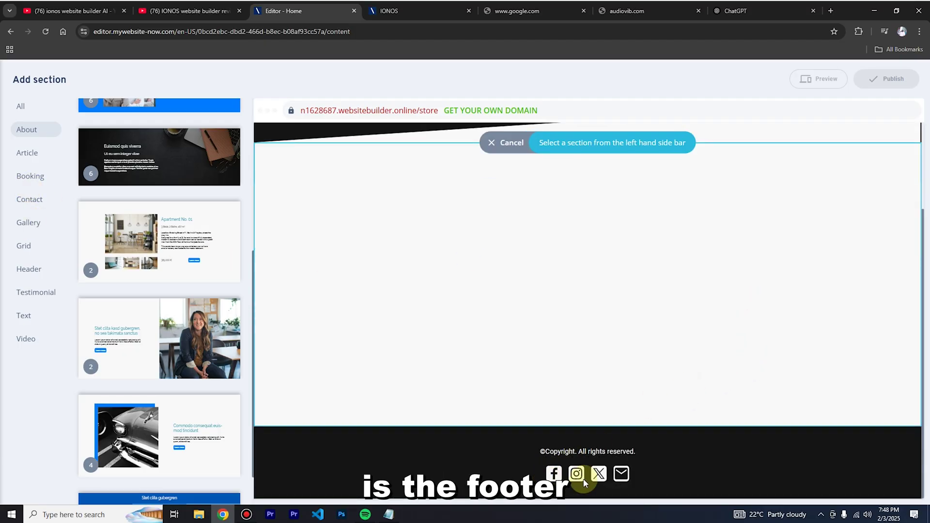
click(28, 229)
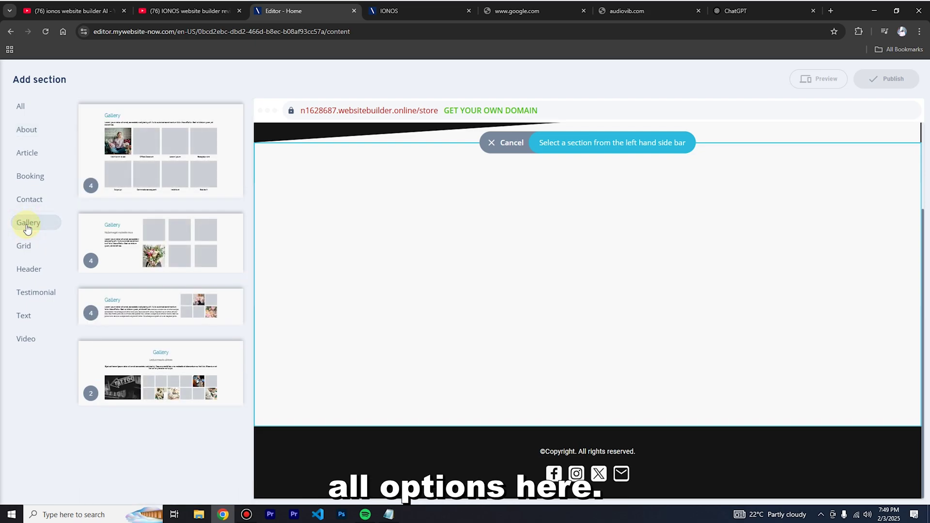
click(32, 179)
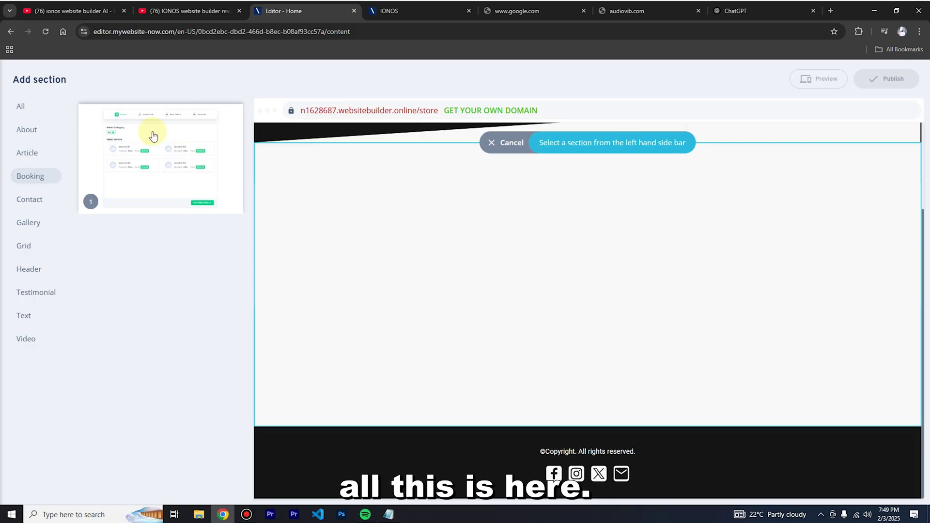
click(26, 154)
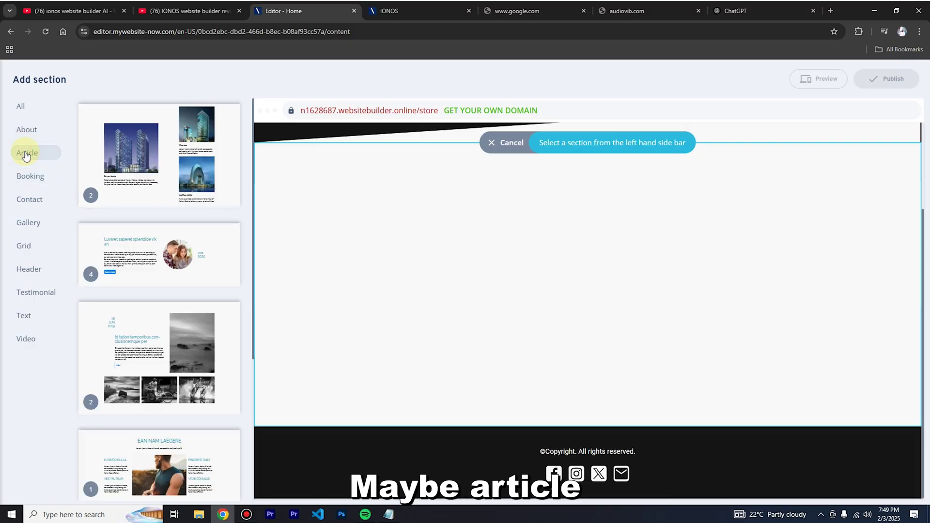
scroll(226, 319, down, 4)
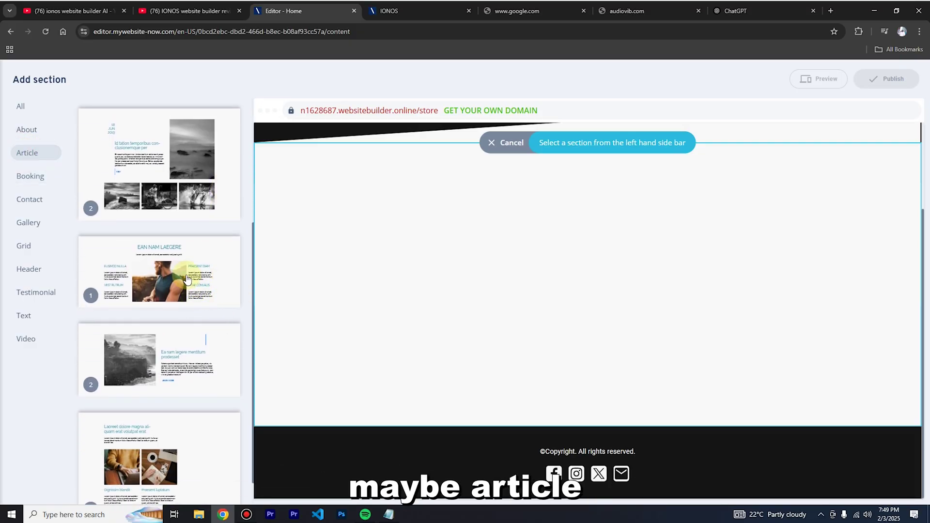
click(186, 274)
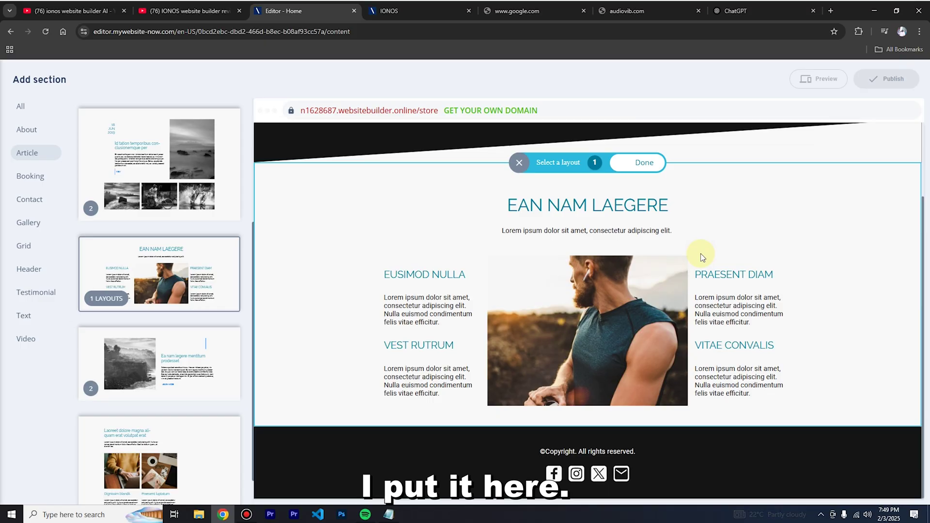
Confirm the new article section and view the Store page in desktop preview.
scroll(758, 310, up, 2)
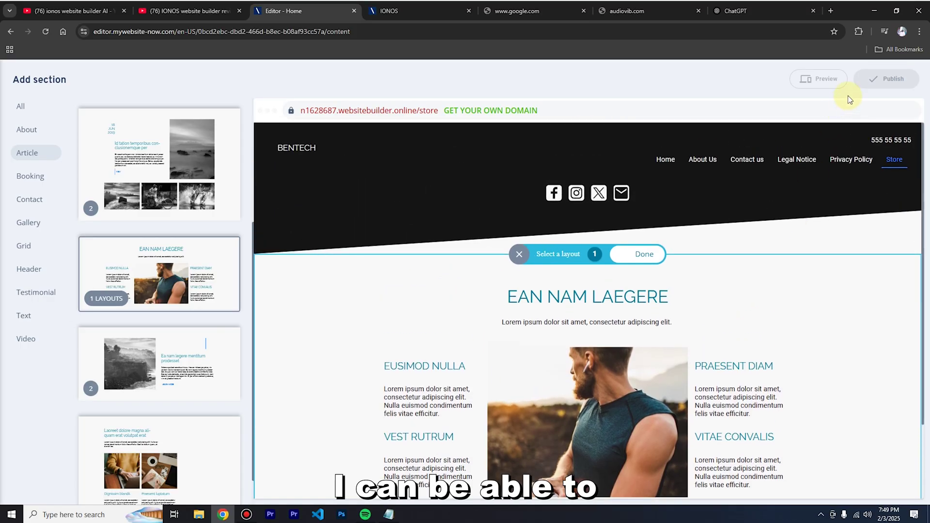
scroll(194, 272, down, 1)
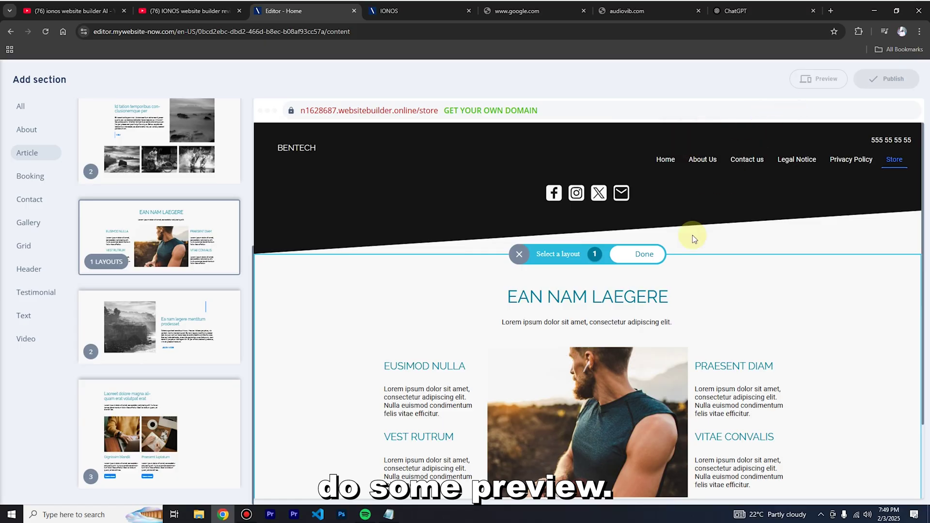
click(635, 260)
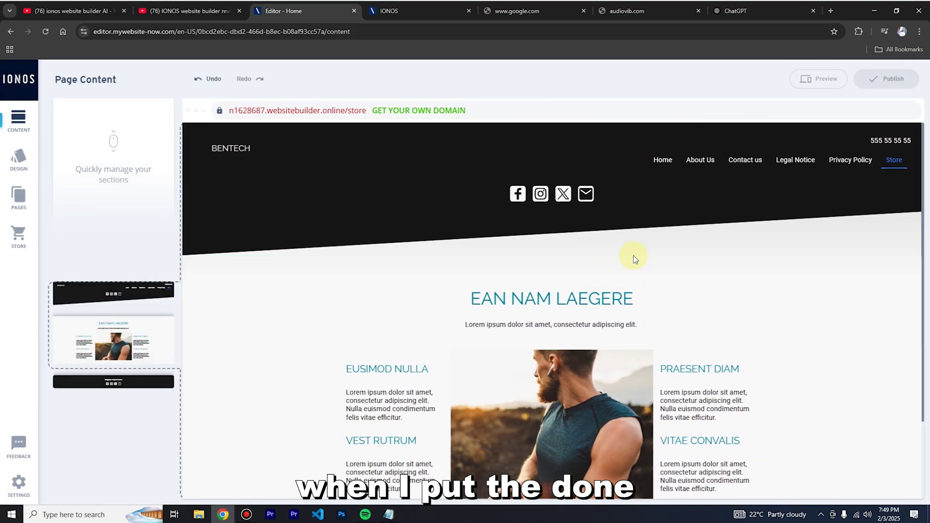
click(829, 80)
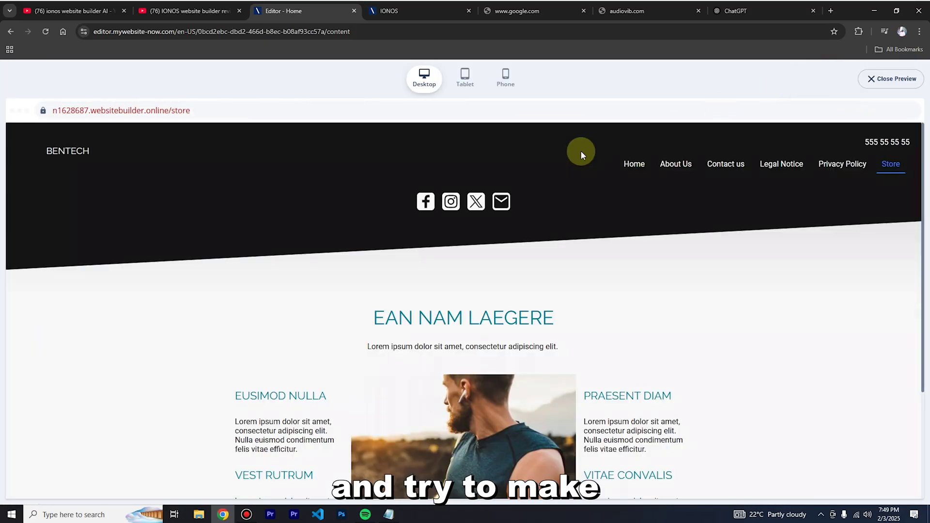
scroll(558, 302, down, 3)
Close the preview and return to the Store page in the editor.
scroll(557, 308, up, 3)
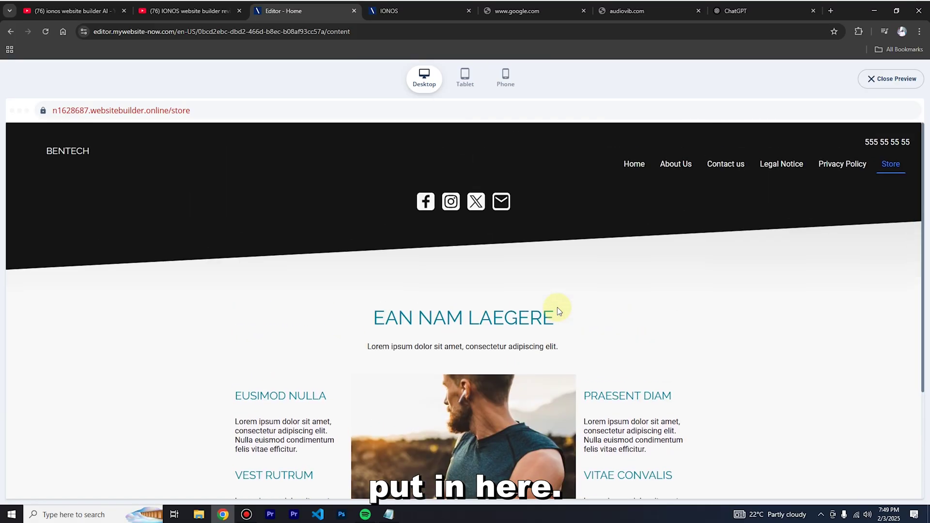
click(900, 80)
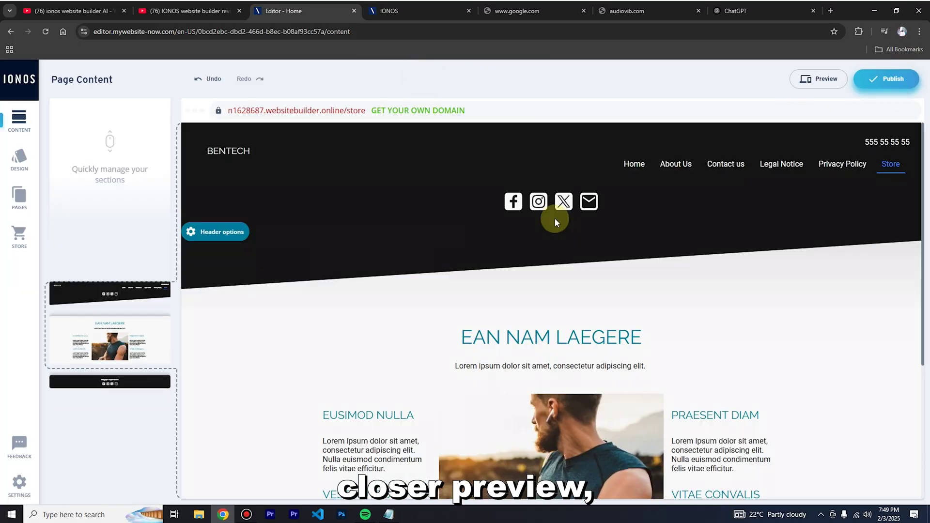
scroll(629, 315, down, 3)
scroll(629, 315, up, 3)
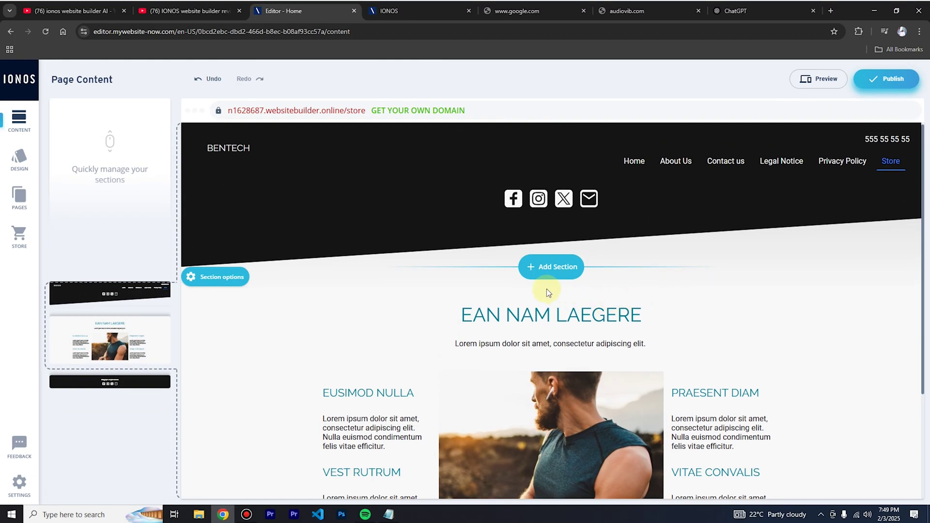
scroll(774, 356, down, 3)
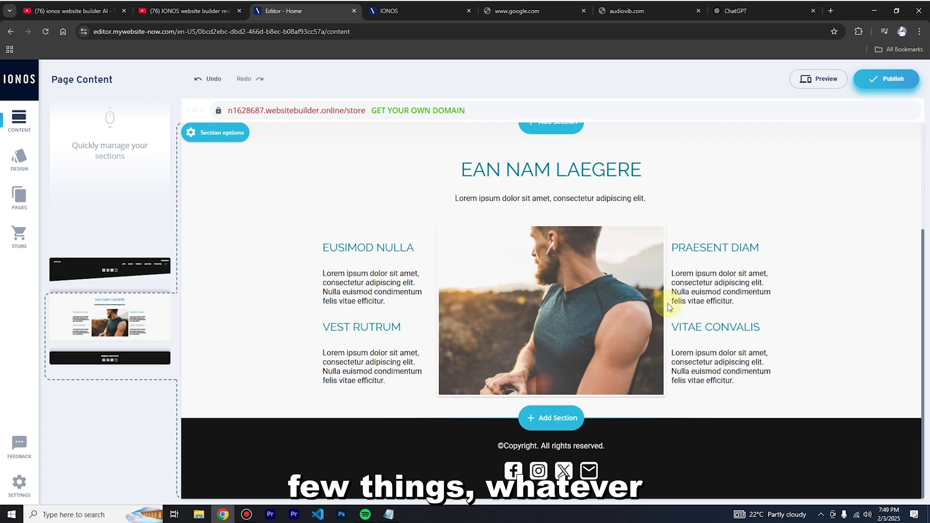
Select text in the PRAESENT DIAM paragraph, then exit text editing without changes.
double_click(704, 284)
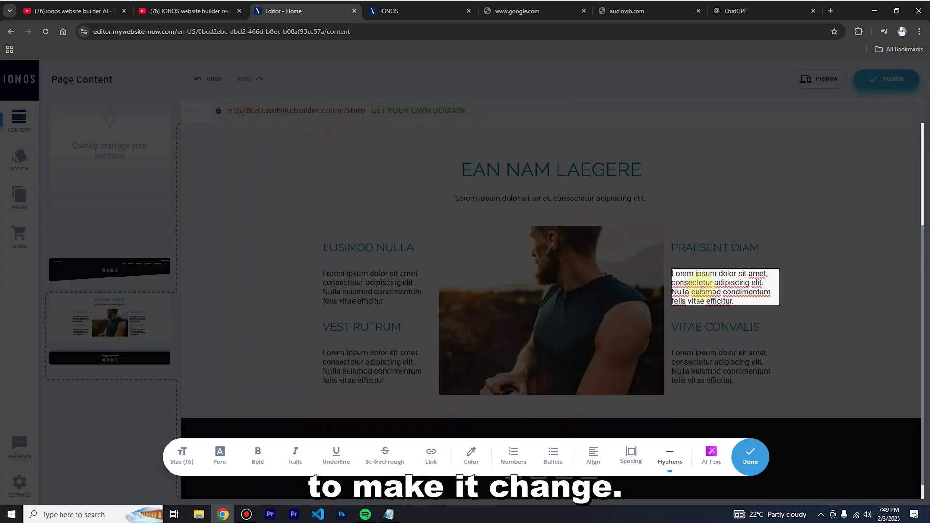
drag(740, 302, 649, 274)
click(723, 293)
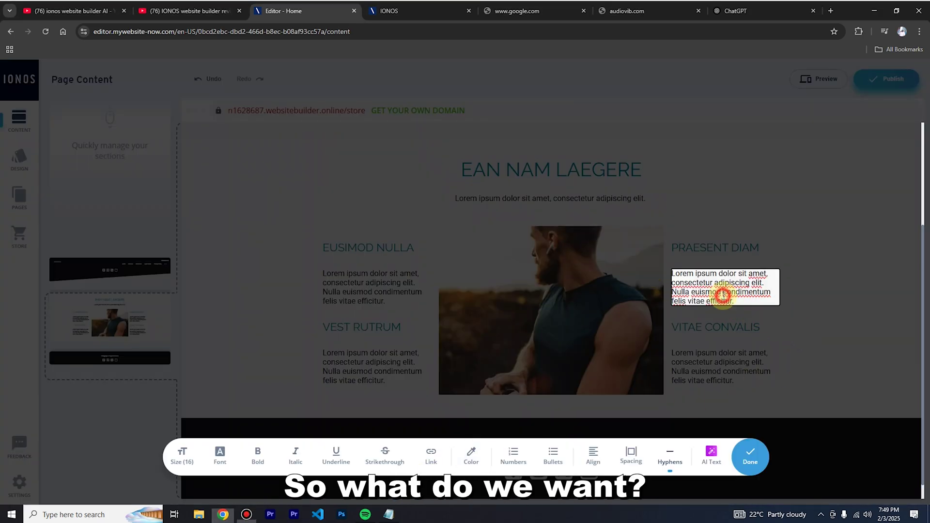
drag(728, 302, 716, 293)
click(552, 266)
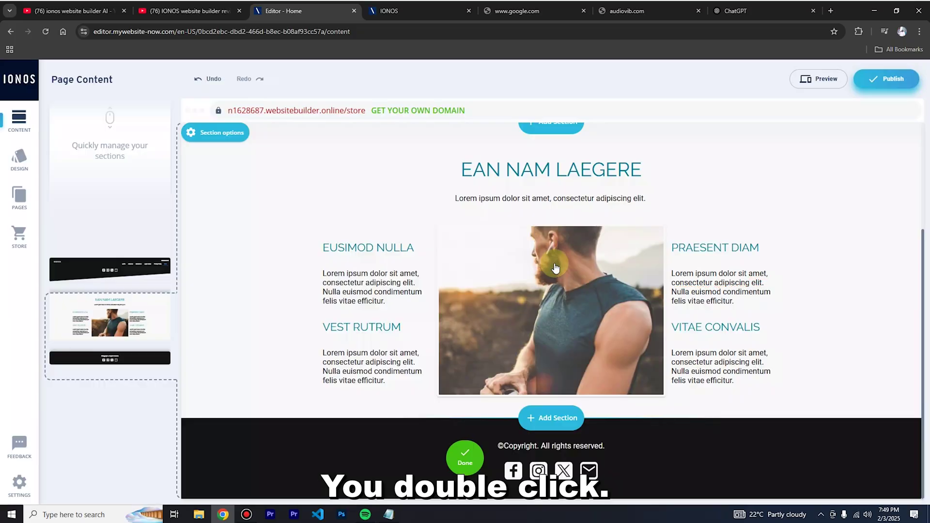
Replace the EAN NAM LAEGERE photo with the family reading picture from the Image Library.
double_click(580, 283)
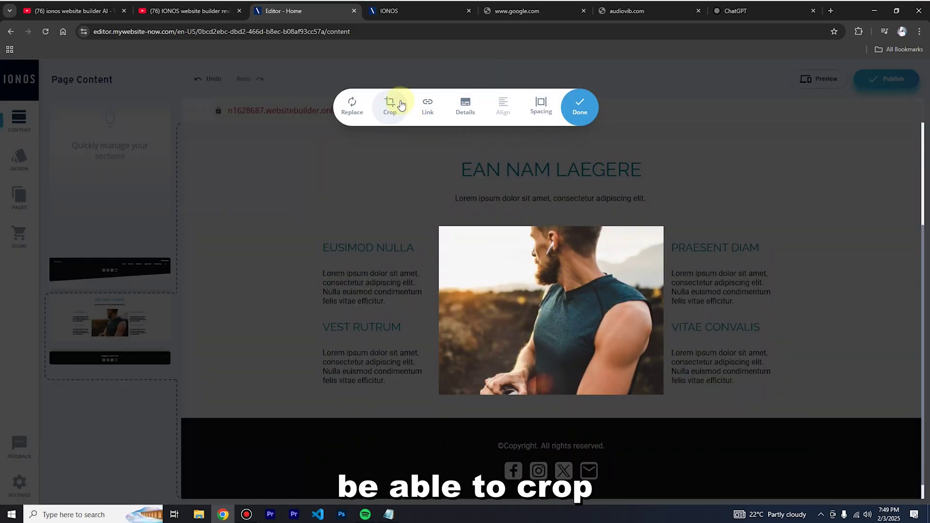
click(352, 104)
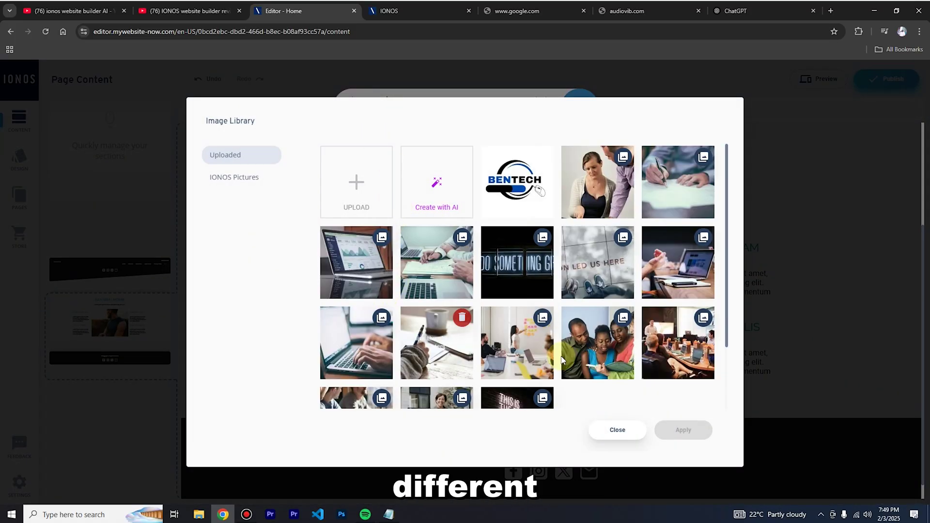
click(602, 367)
click(684, 431)
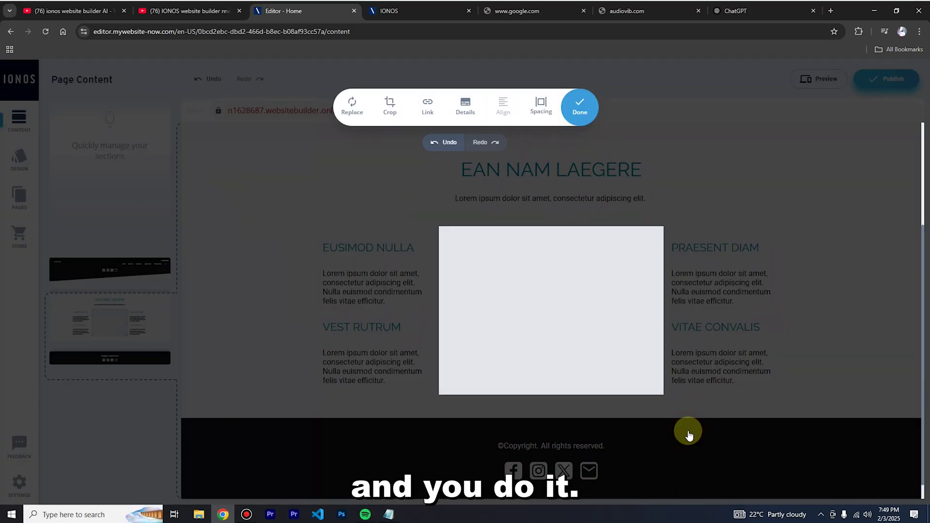
click(592, 113)
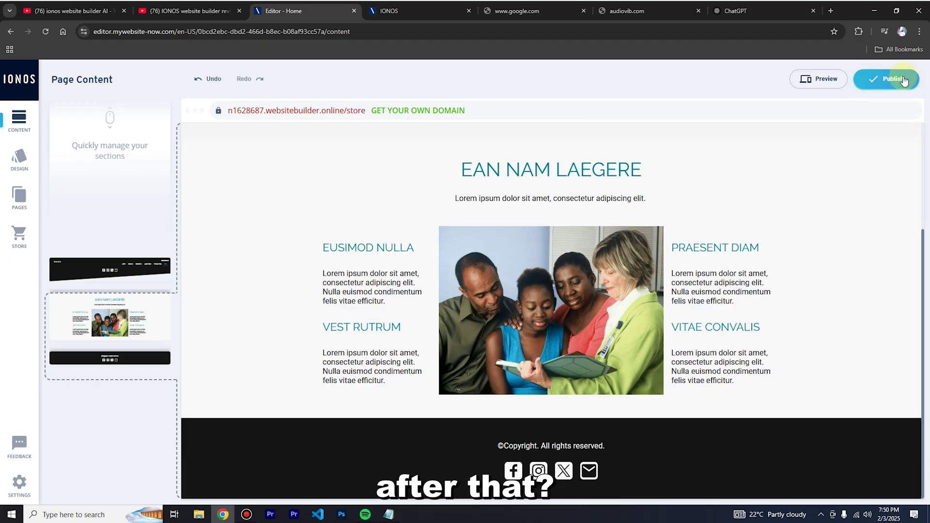
Add the Grid template 'Our Service to You' with Consulting, Sales and Training columns below the article.
scroll(146, 254, down, 5)
scroll(95, 253, up, 5)
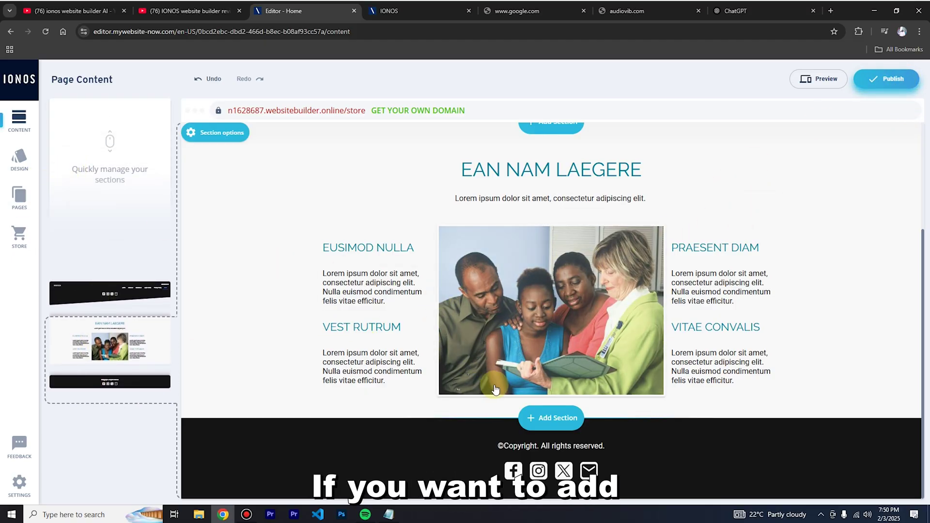
click(545, 418)
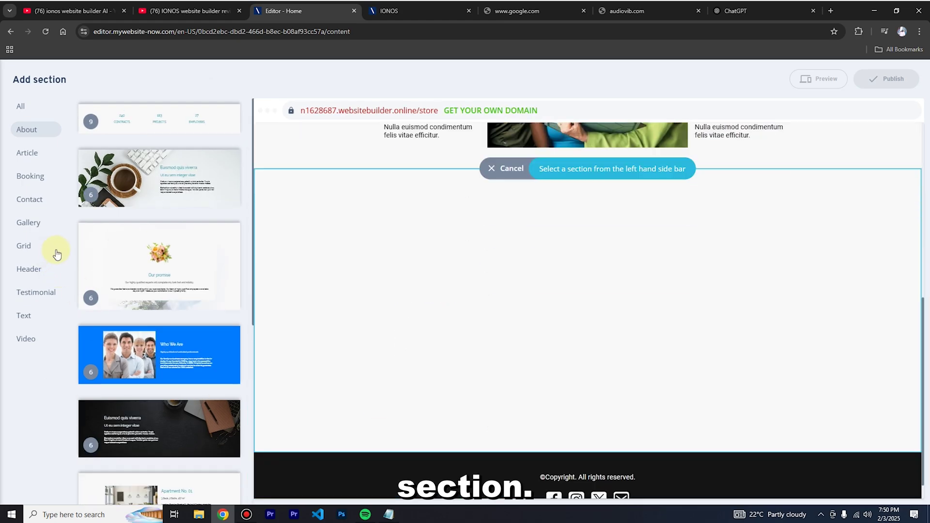
click(29, 252)
click(155, 184)
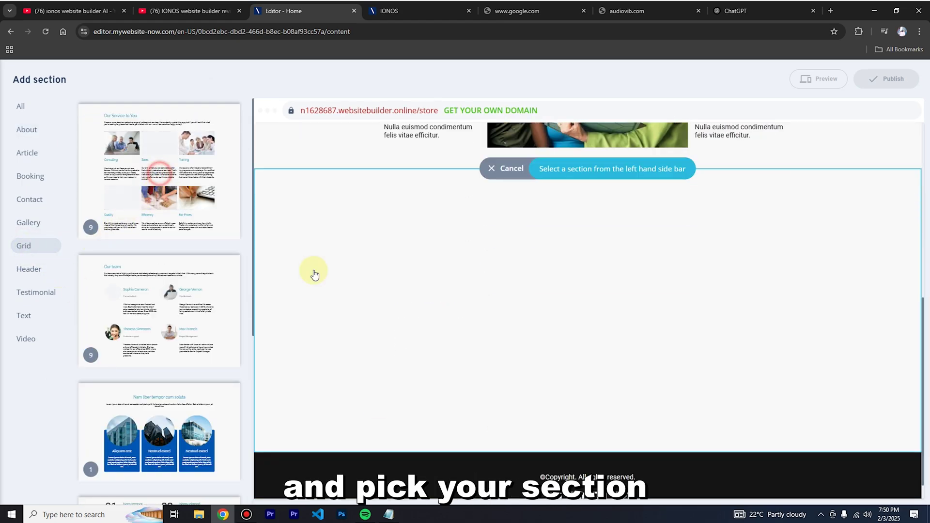
scroll(590, 342, down, 5)
scroll(751, 374, up, 5)
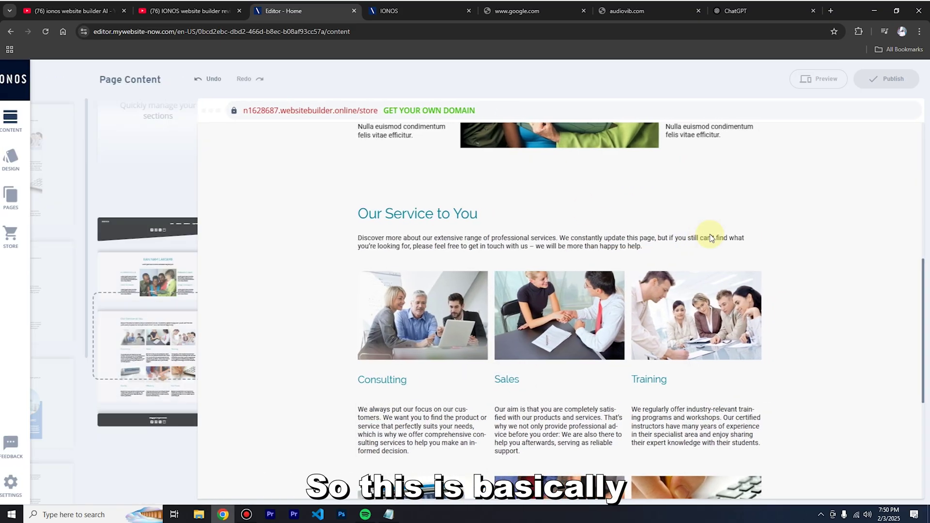
click(819, 79)
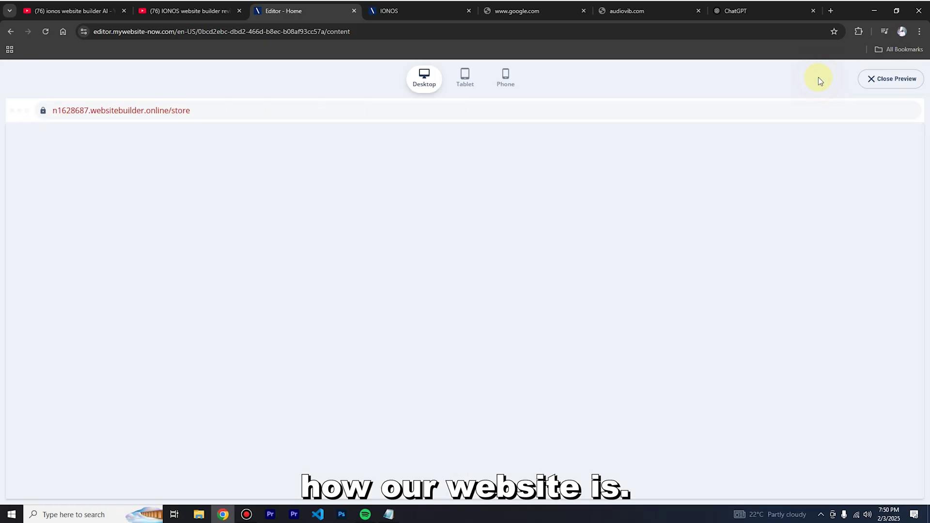
scroll(697, 334, down, 15)
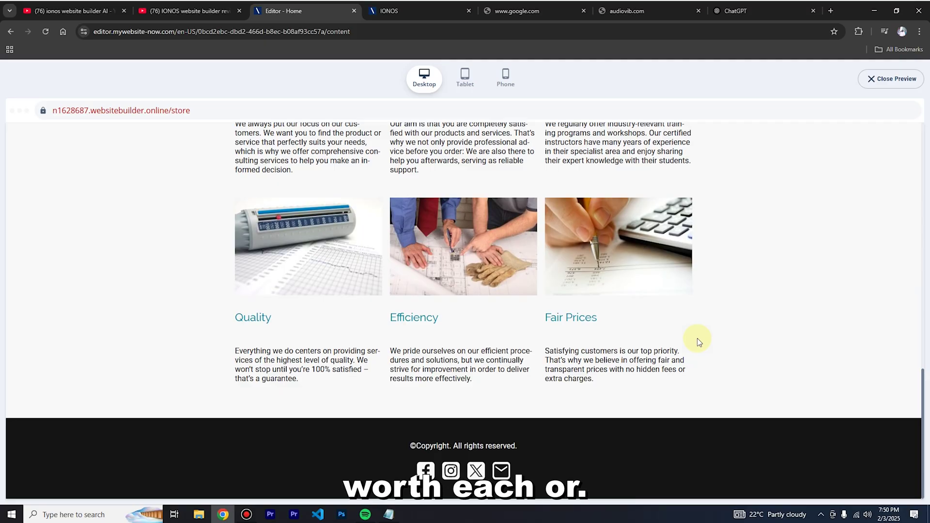
scroll(716, 337, up, 15)
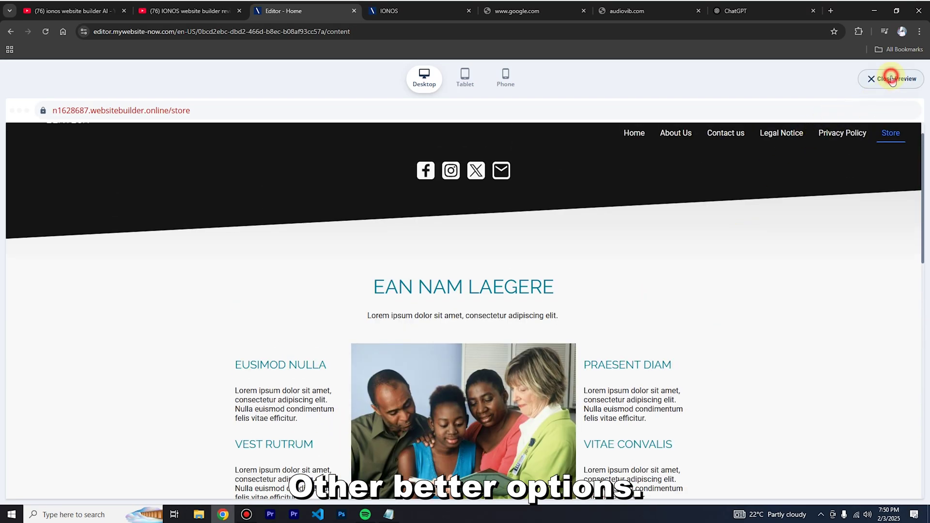
click(892, 79)
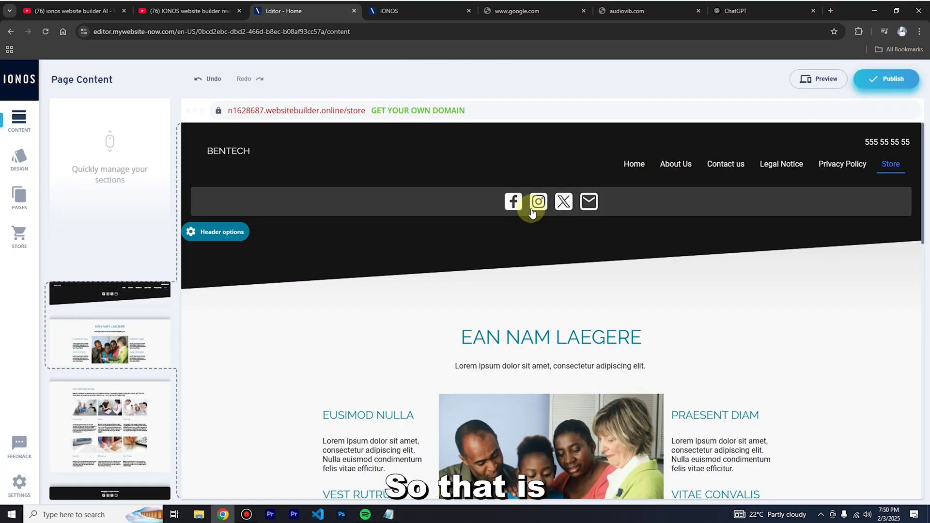
scroll(140, 272, down, 4)
scroll(146, 283, down, 4)
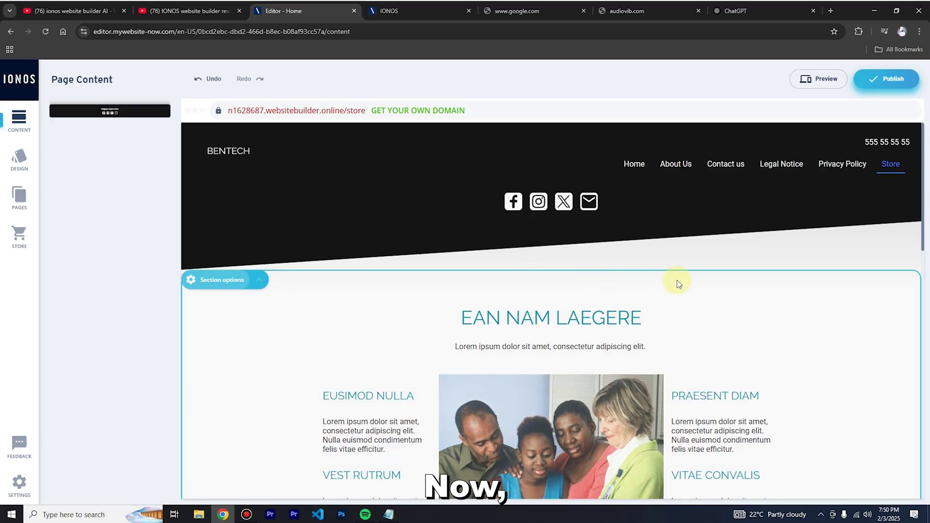
mouse_move(677, 280)
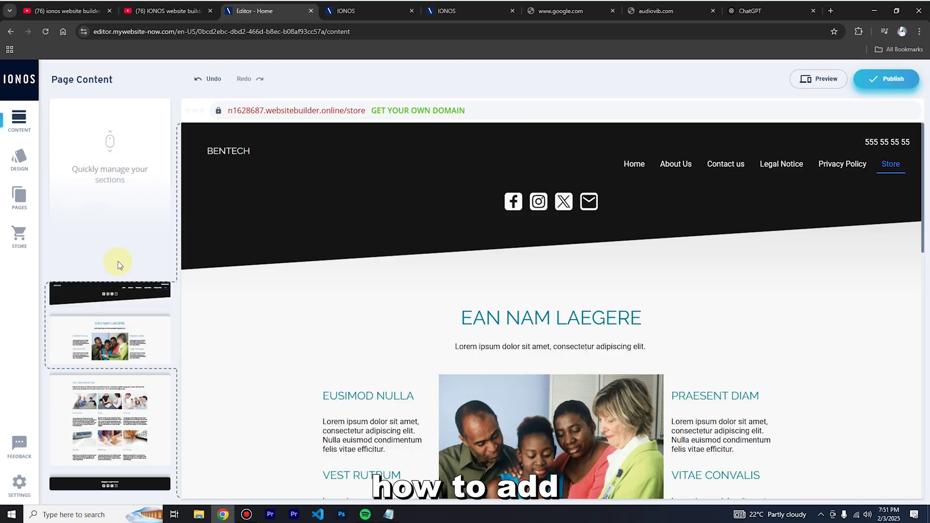
Publish the BENTECH site and open its websitebuilder.online address in a new tab.
click(897, 79)
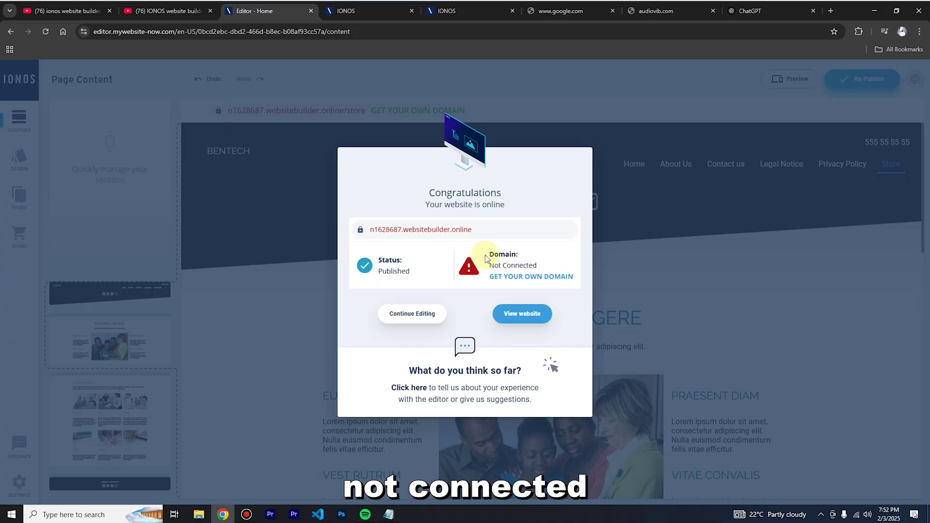
click(395, 230)
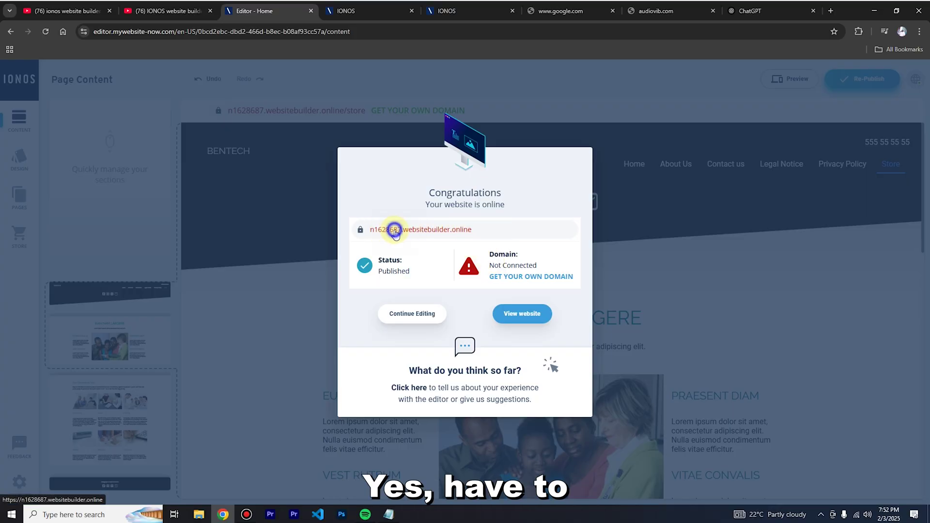
right_click(395, 230)
click(423, 242)
Scroll through the live BENTECH site in its new tab, then return to the editor tab.
click(333, 11)
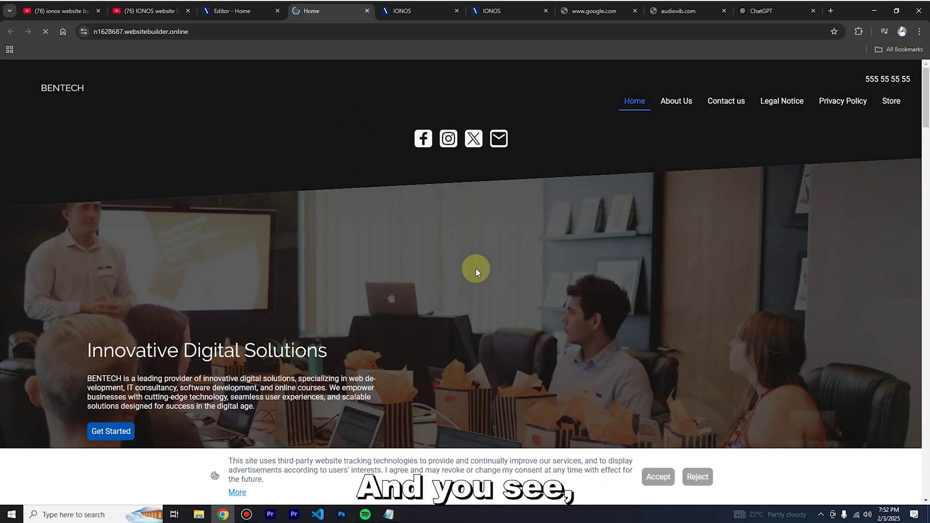
scroll(477, 269, down, 5)
scroll(478, 269, down, 10)
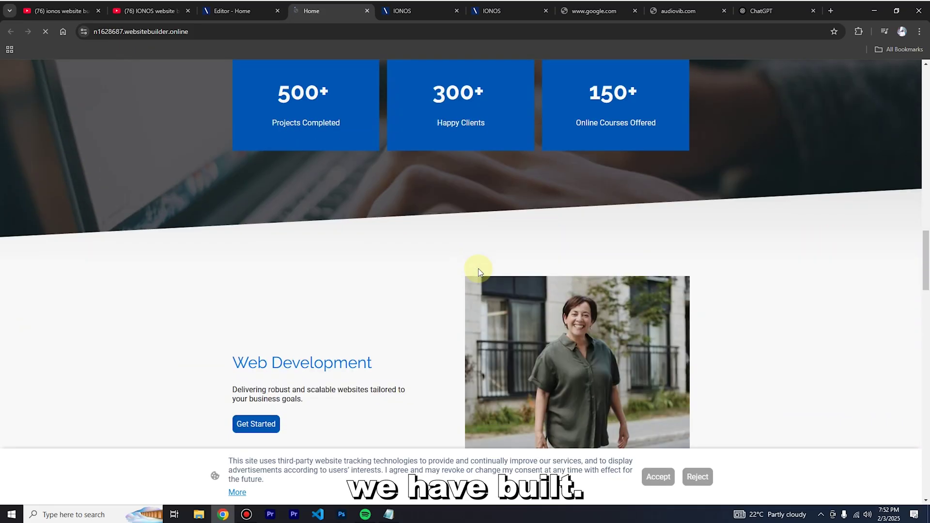
scroll(481, 274, down, 15)
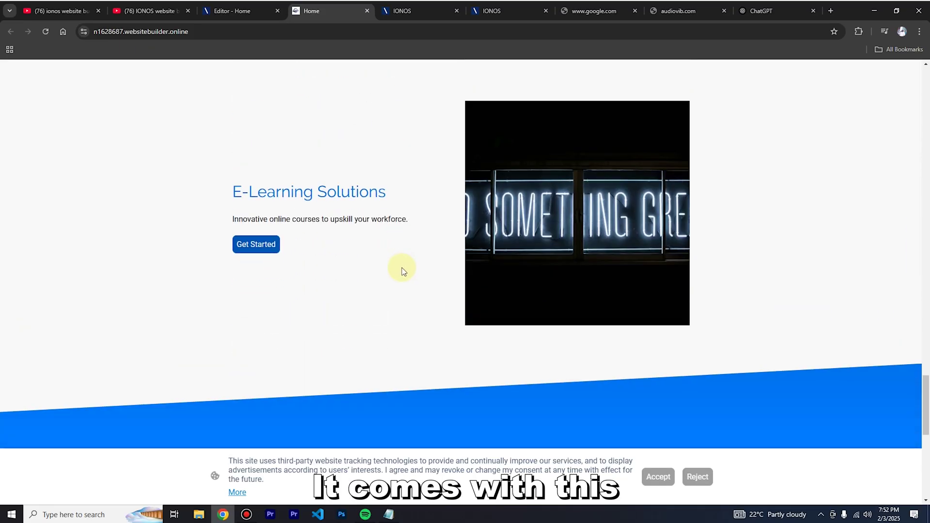
scroll(526, 199, up, 20)
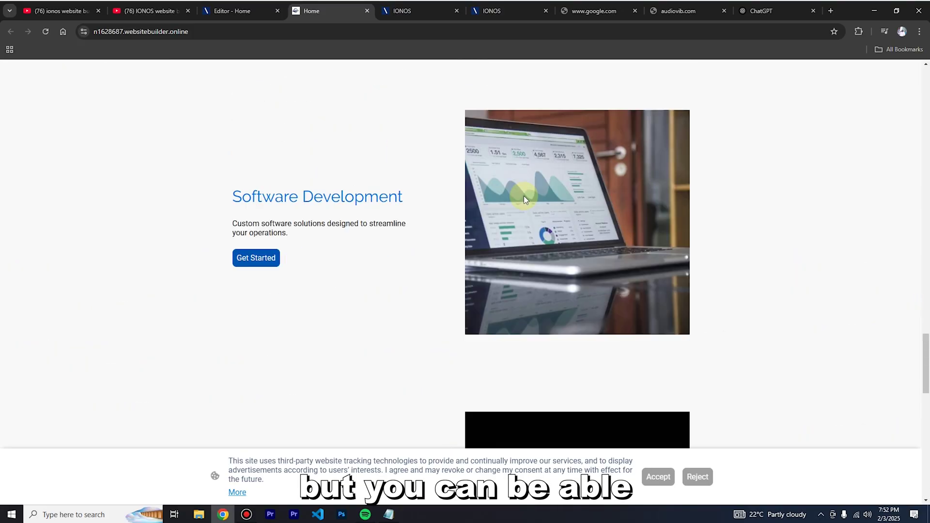
scroll(524, 196, up, 5)
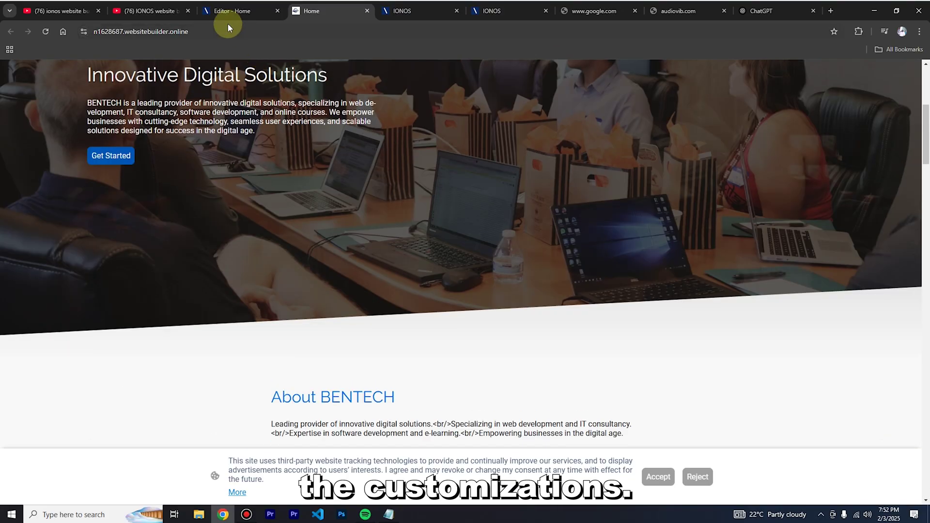
click(228, 10)
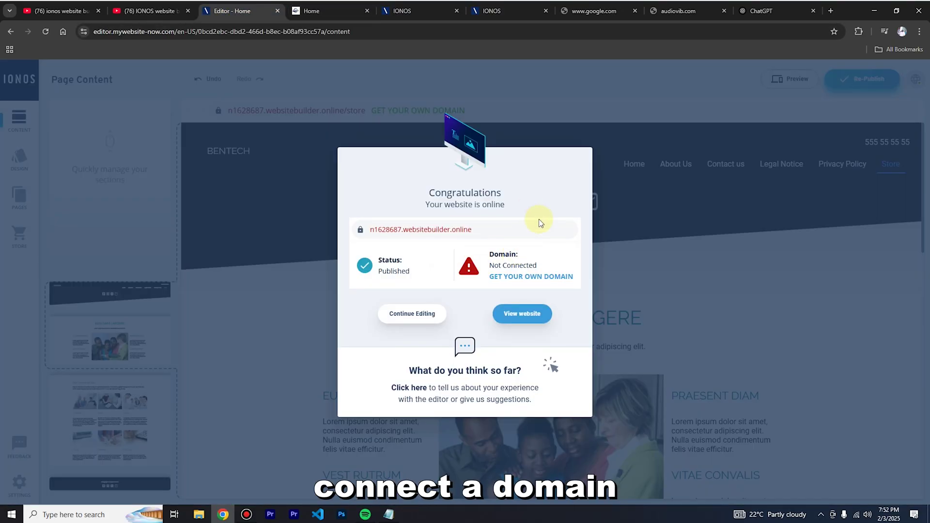
From GET YOUR OWN DOMAIN, open the BENTECH project's Connect a domain dialog on the dashboard.
click(506, 279)
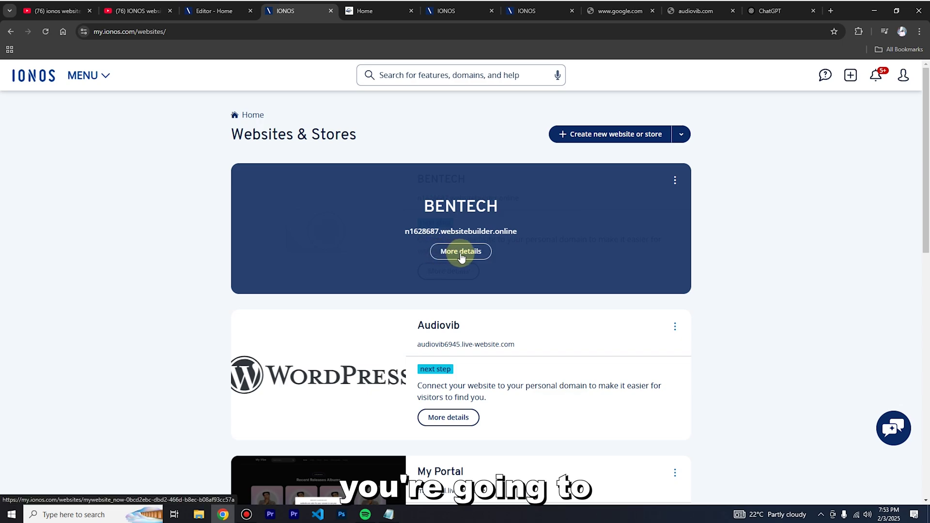
click(462, 254)
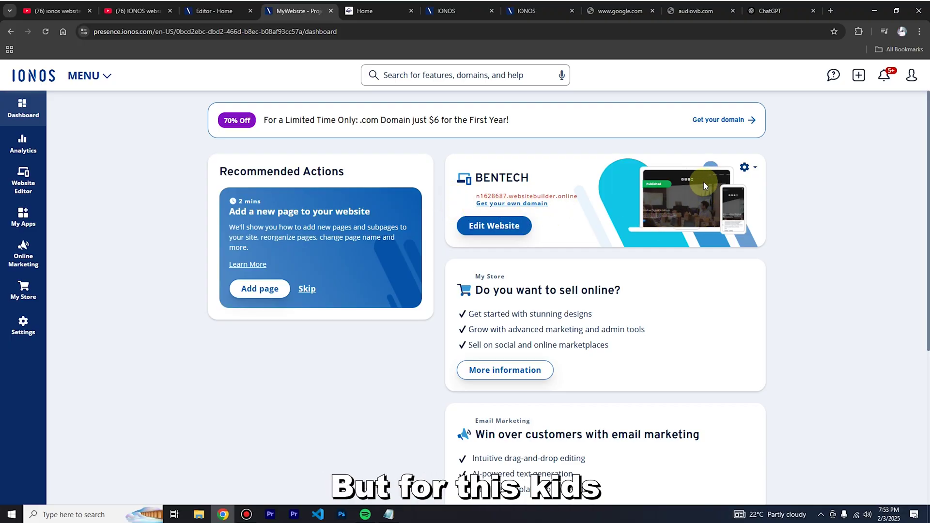
click(748, 170)
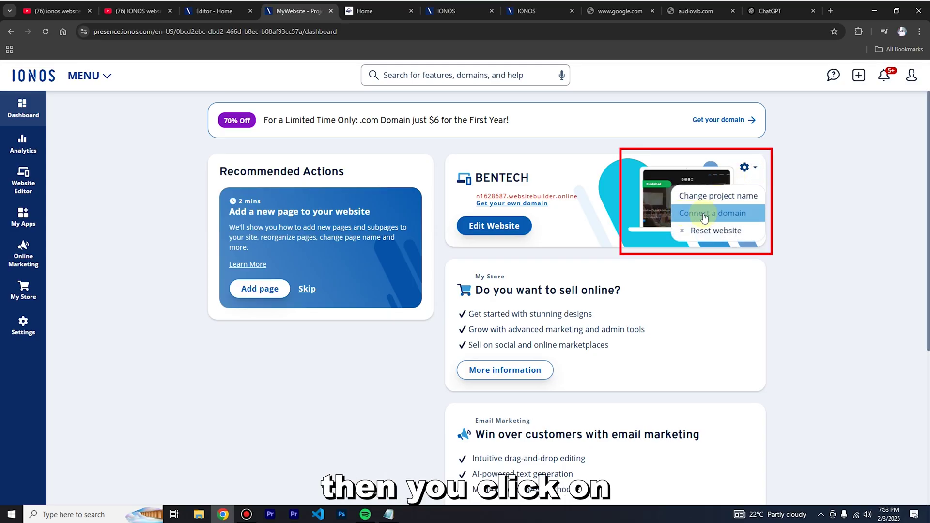
click(717, 214)
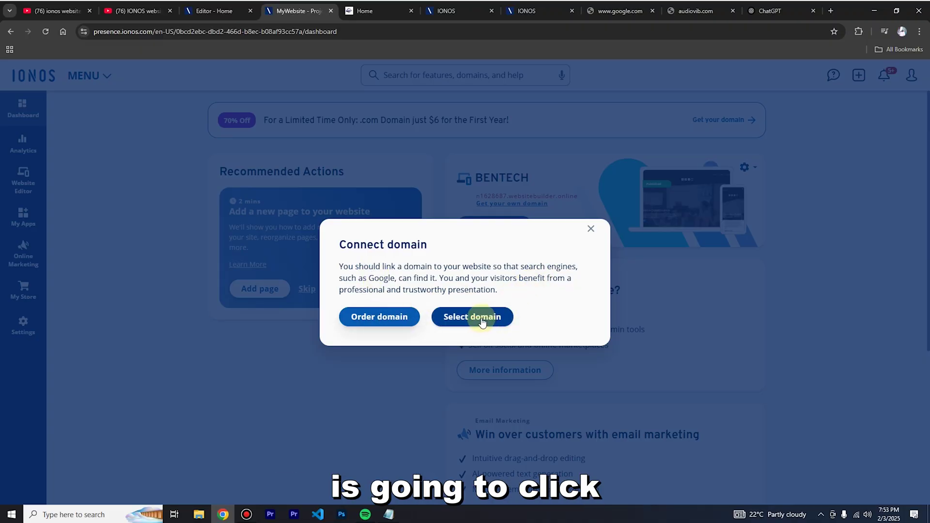
Select the existing domain audiovib.com, sorted by name, and connect it to BENTECH.
click(480, 319)
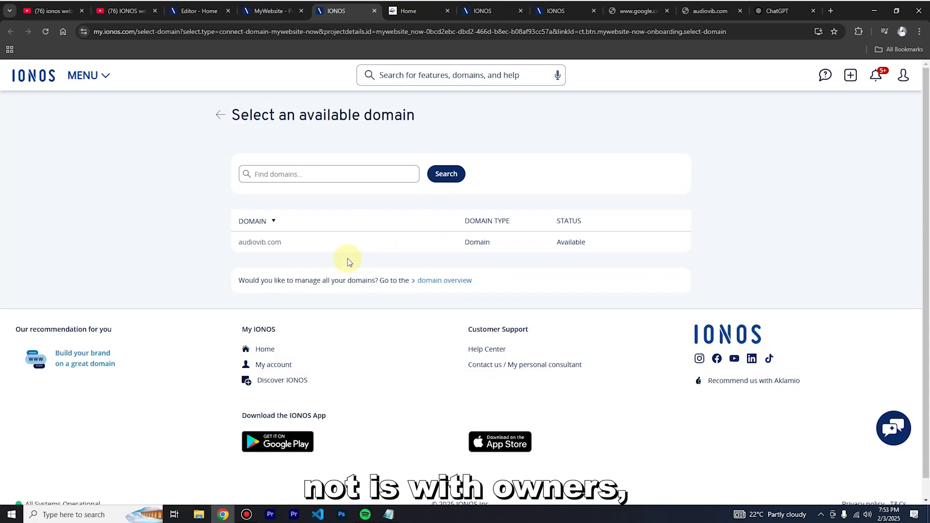
click(266, 219)
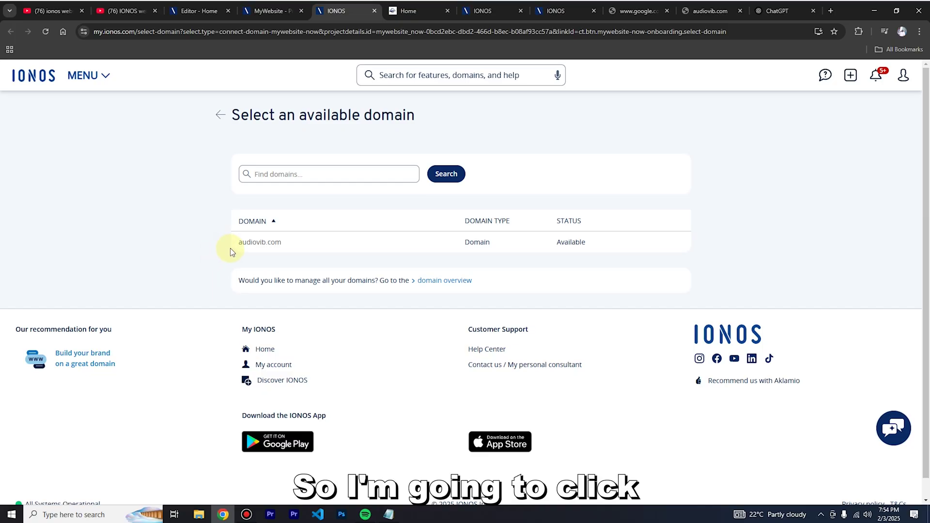
click(275, 246)
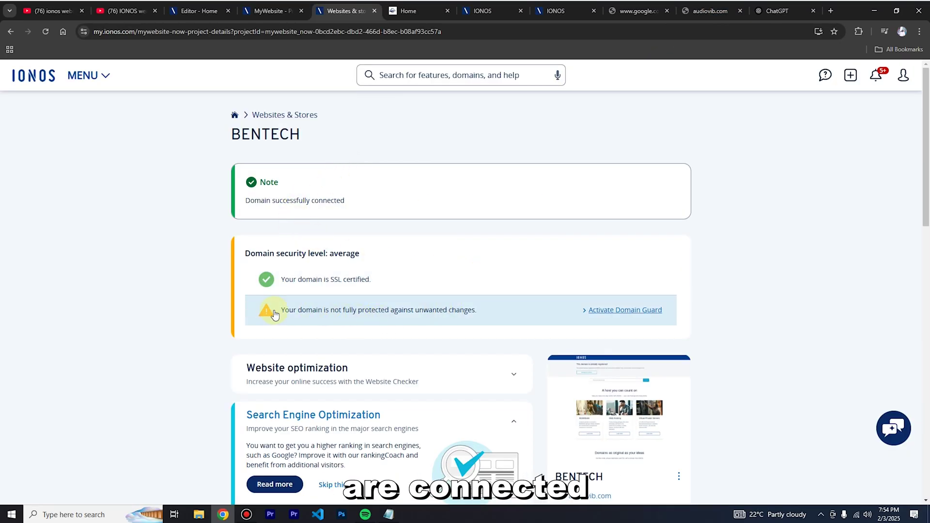
Check that the BENTECH project card lists audiovib.com as the site's domain, with audiovib.store offered for registration.
scroll(272, 312, down, 3)
scroll(450, 321, down, 5)
scroll(449, 322, up, 8)
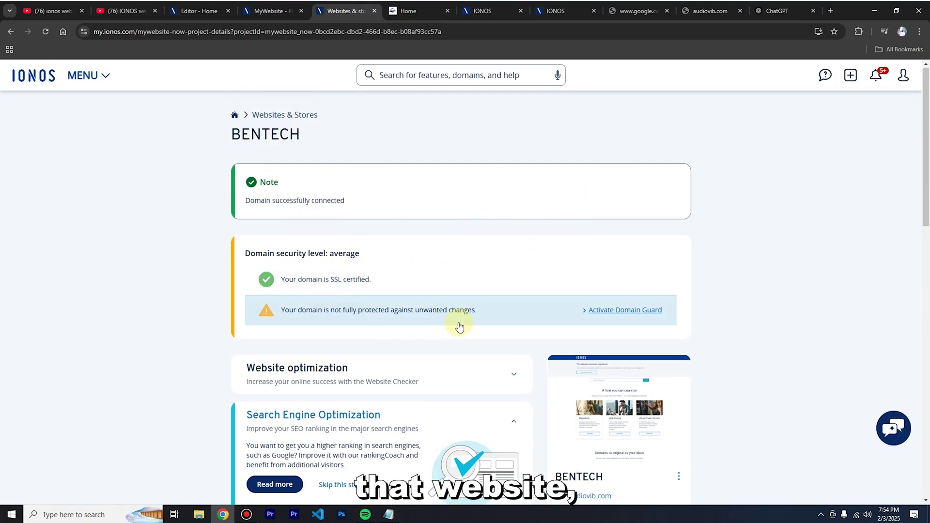
scroll(463, 326, down, 4)
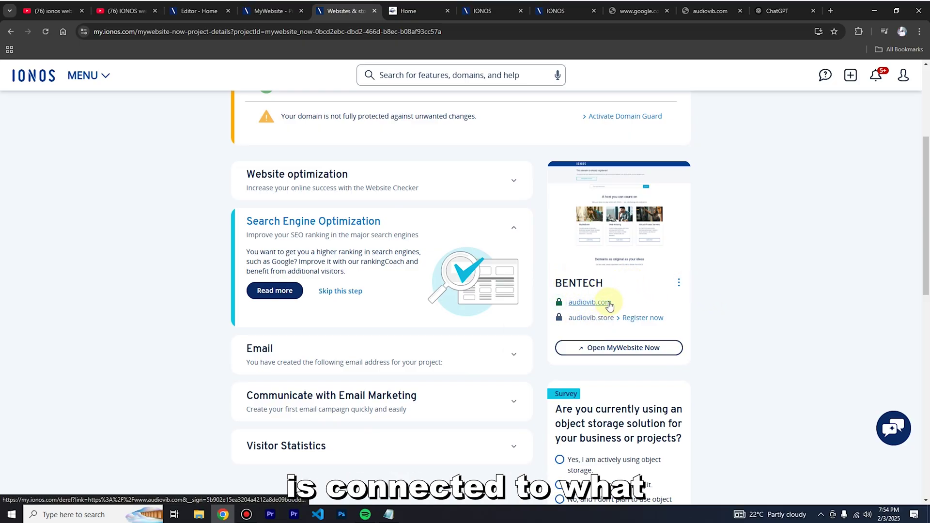
click(615, 348)
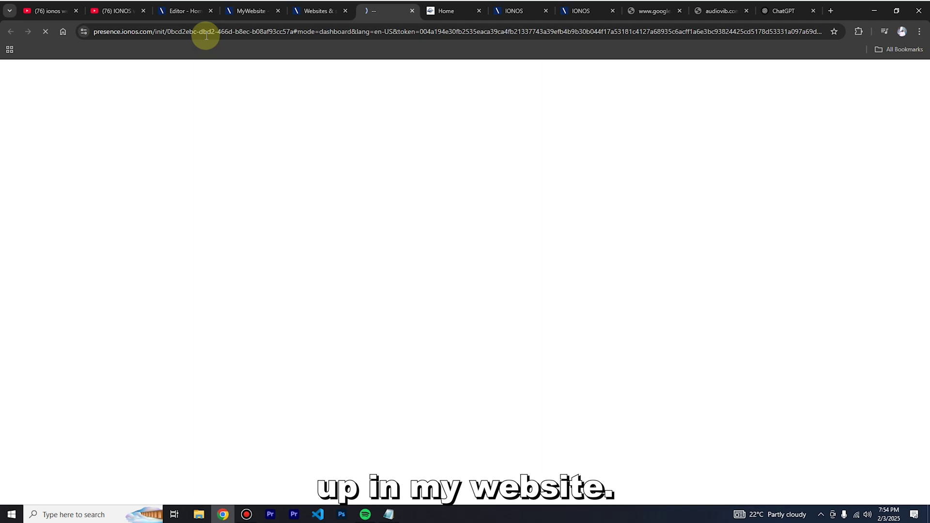
click(317, 11)
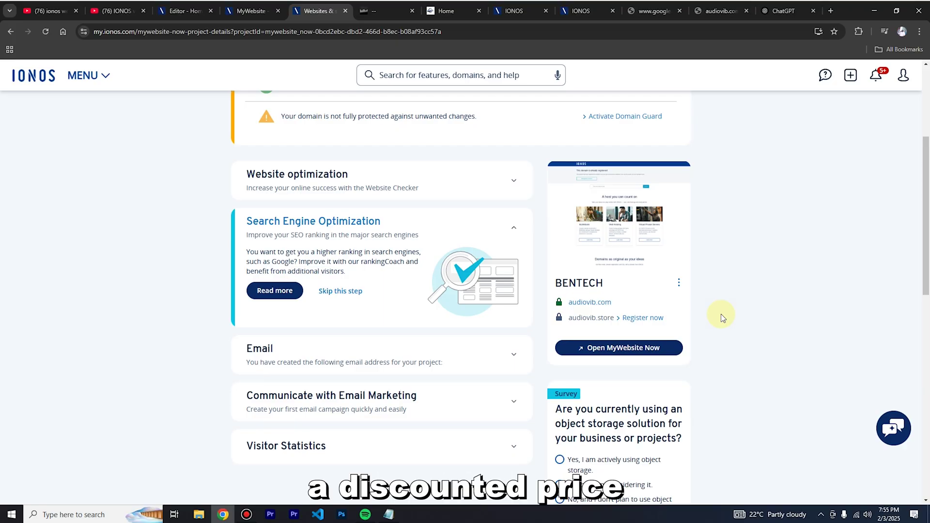
scroll(688, 316, up, 4)
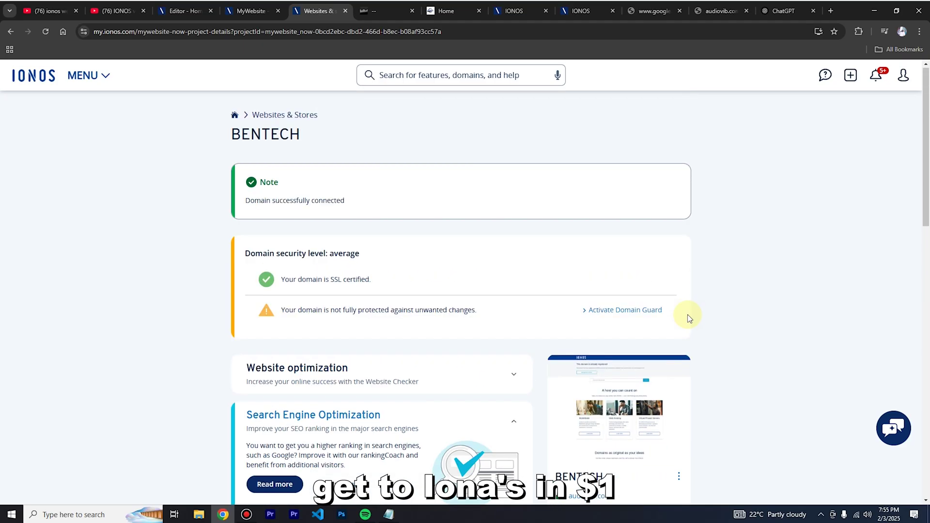